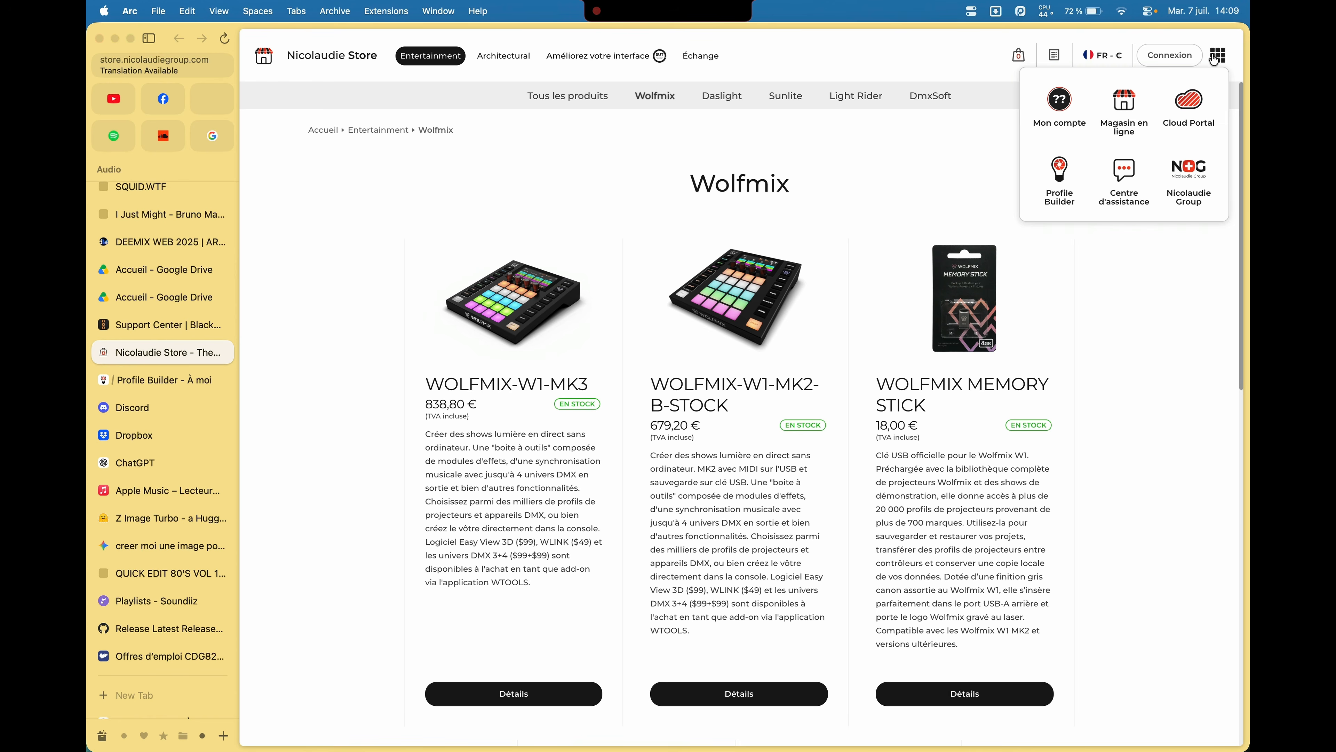
Open Profile Builder from the Nicolaudie store, allow its redirect, and expand the preview to a full page.
{"action": "left_click", "coordinate": [1065, 182]}
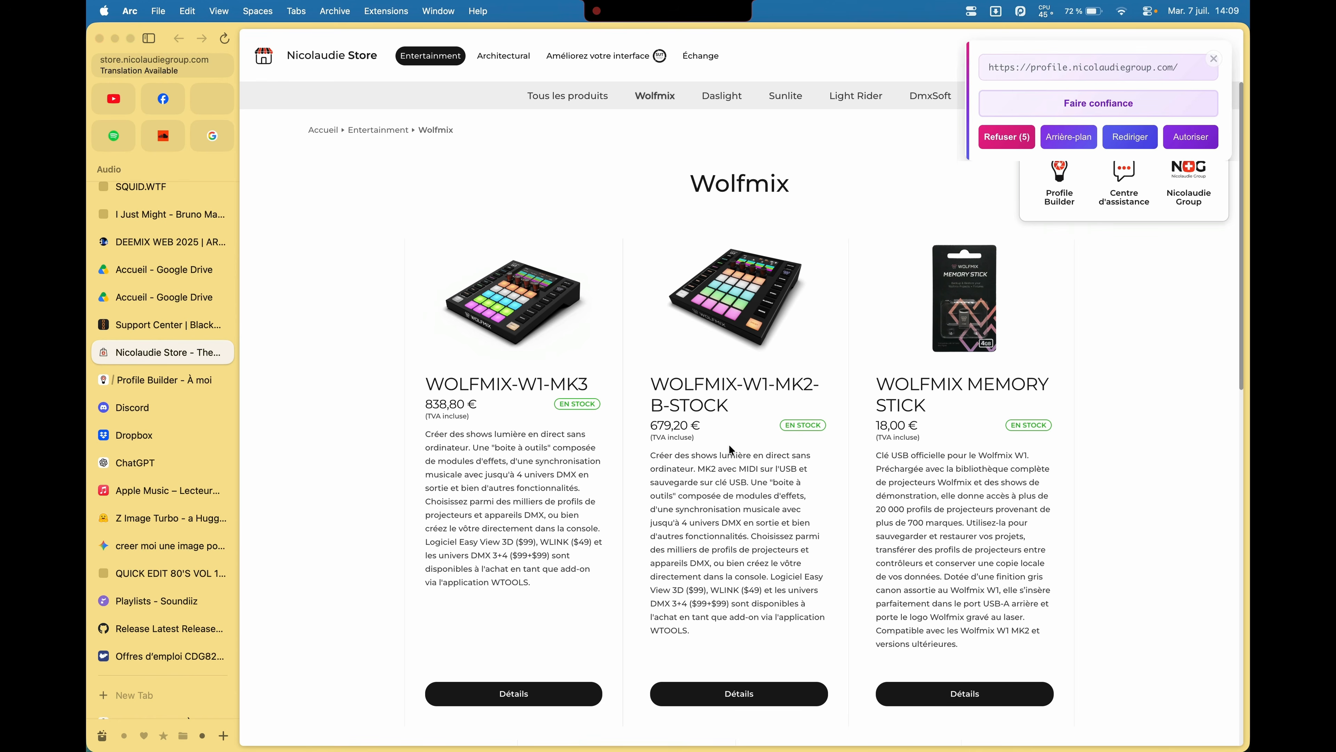
{"action": "left_click", "coordinate": [1192, 136]}
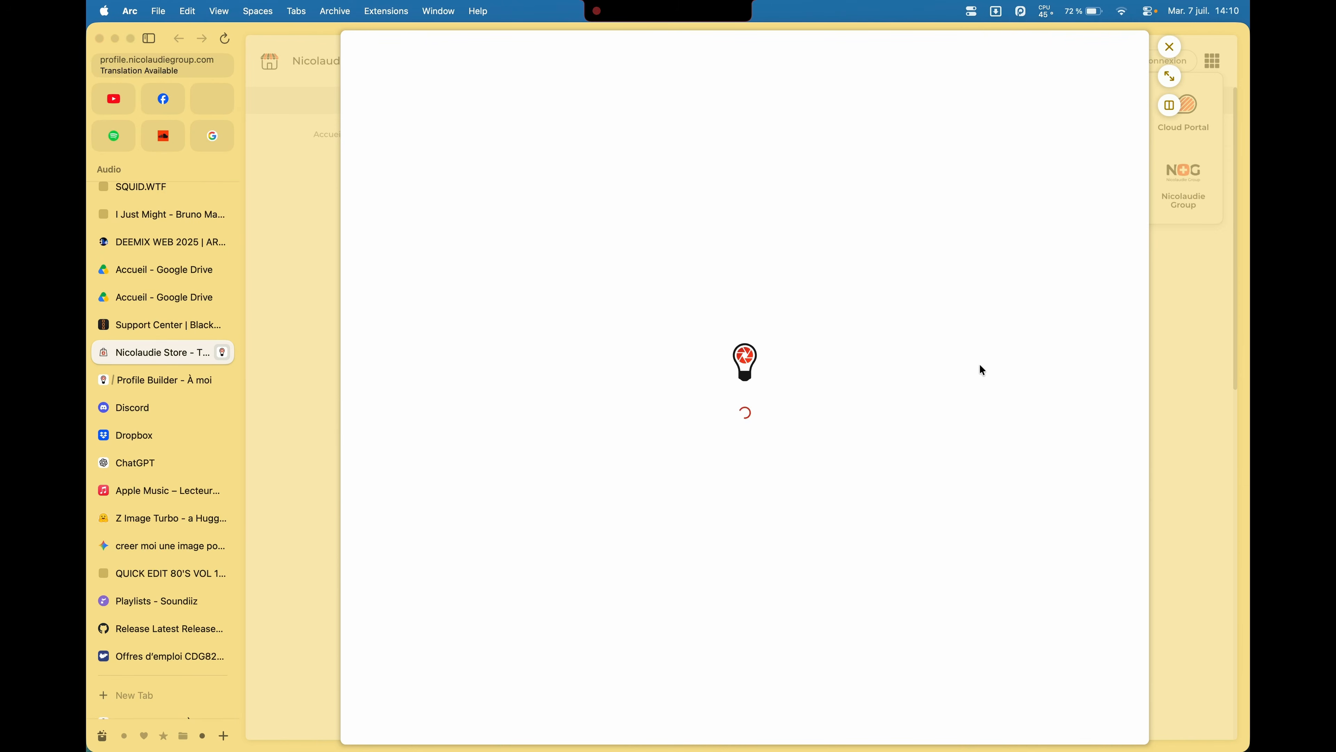
{"action": "left_click", "coordinate": [1168, 82]}
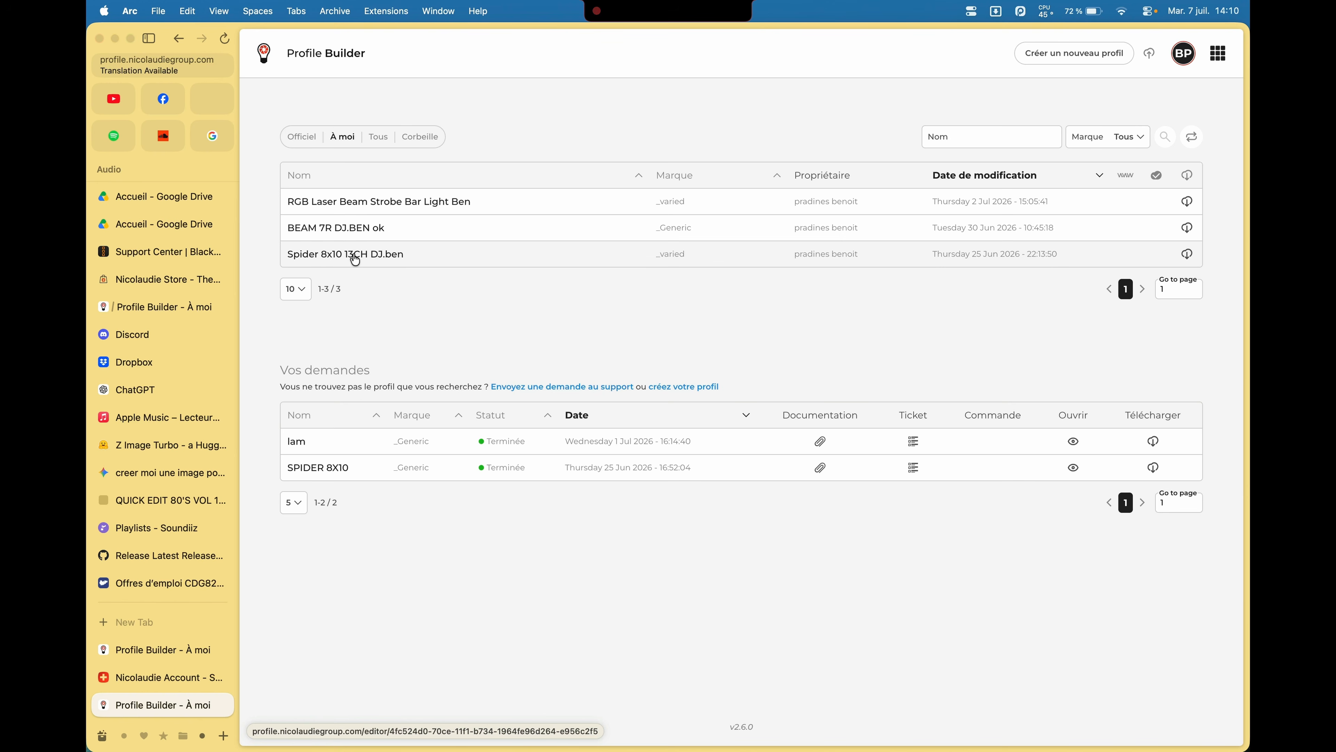
Open the existing Spider 8x10 13CH profile and show its channel content.
{"action": "left_click", "coordinate": [344, 253]}
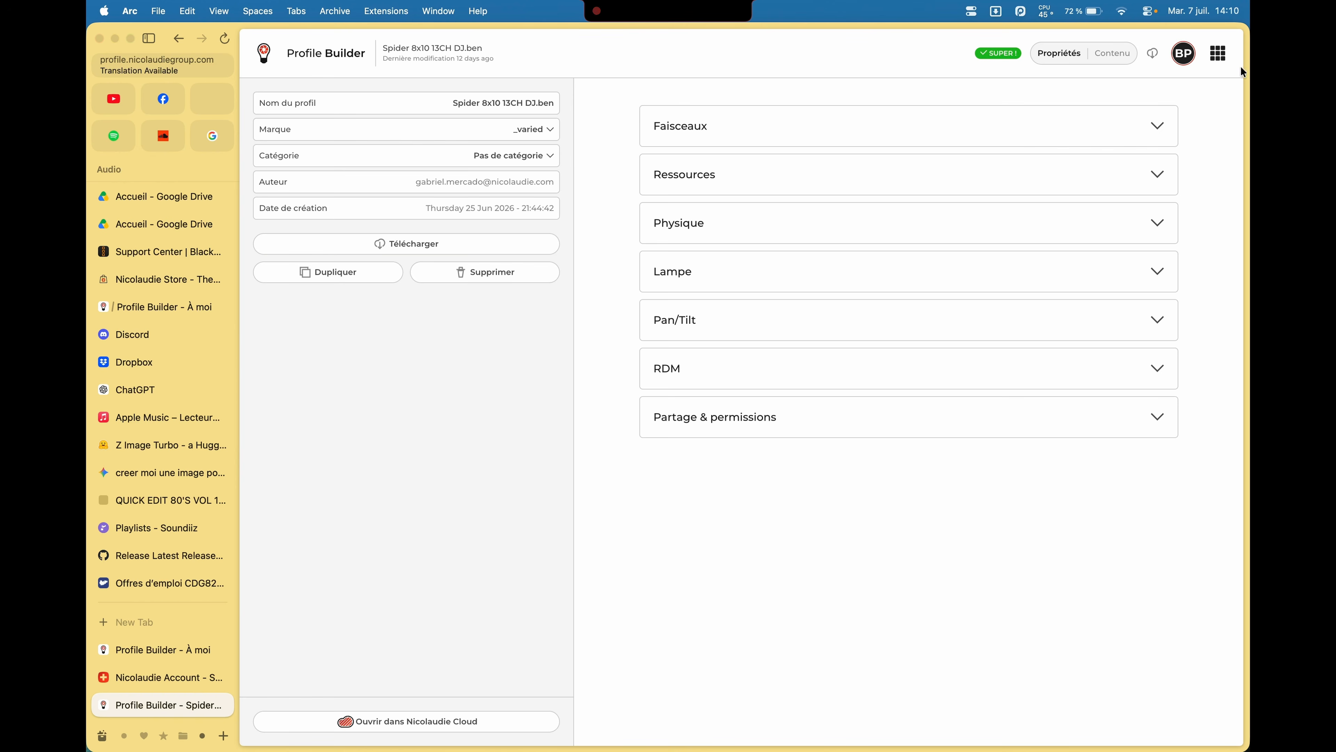
{"action": "left_click", "coordinate": [1218, 52]}
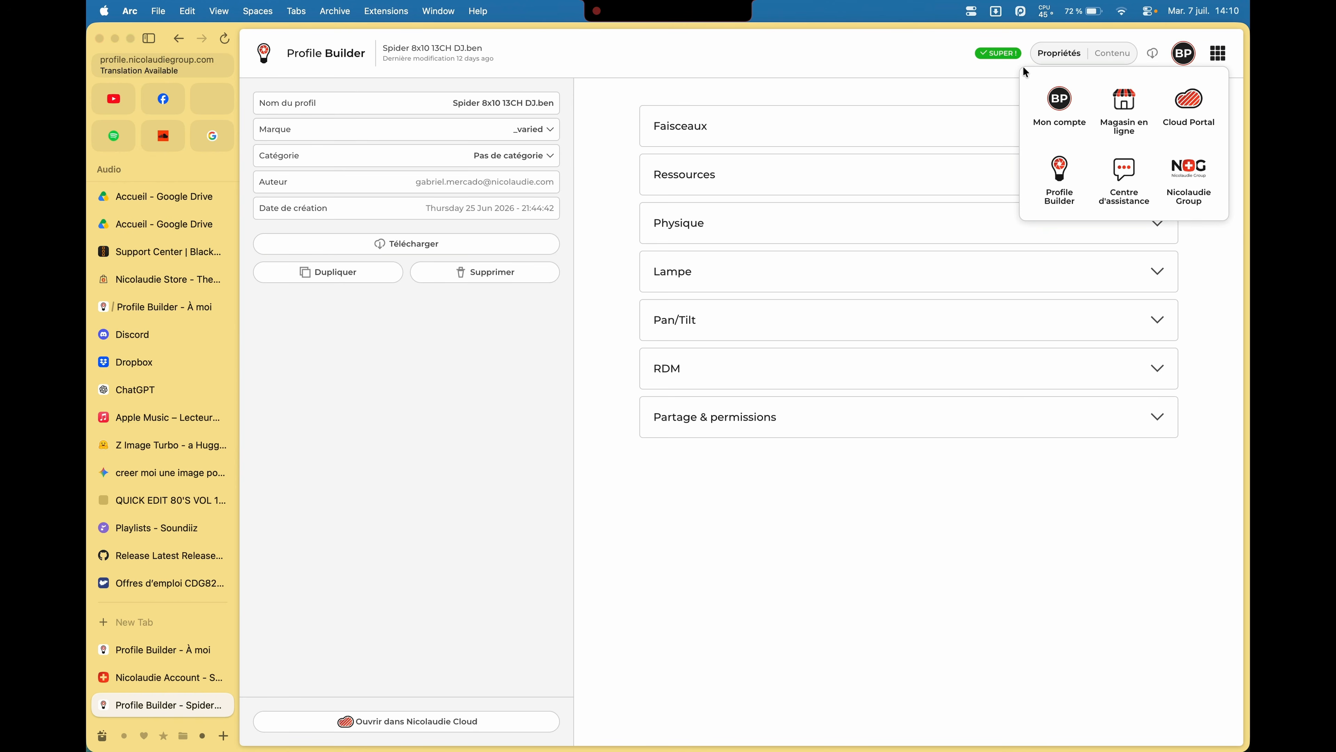
{"action": "left_click", "coordinate": [1108, 52]}
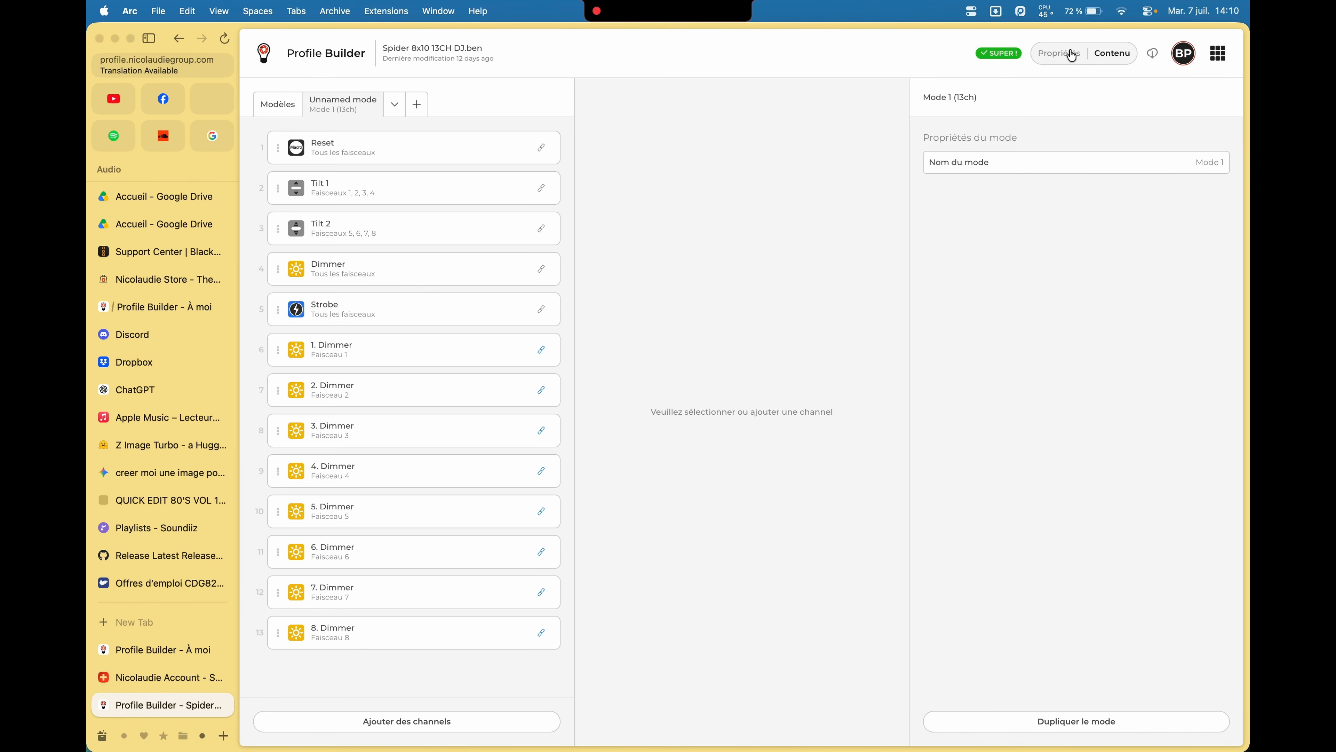
Examine the spider profile's Reset, Tilt, Dimmer, Strobe and individual beam dimmer channels, including their presets and beam selections.
{"action": "left_click", "coordinate": [332, 157]}
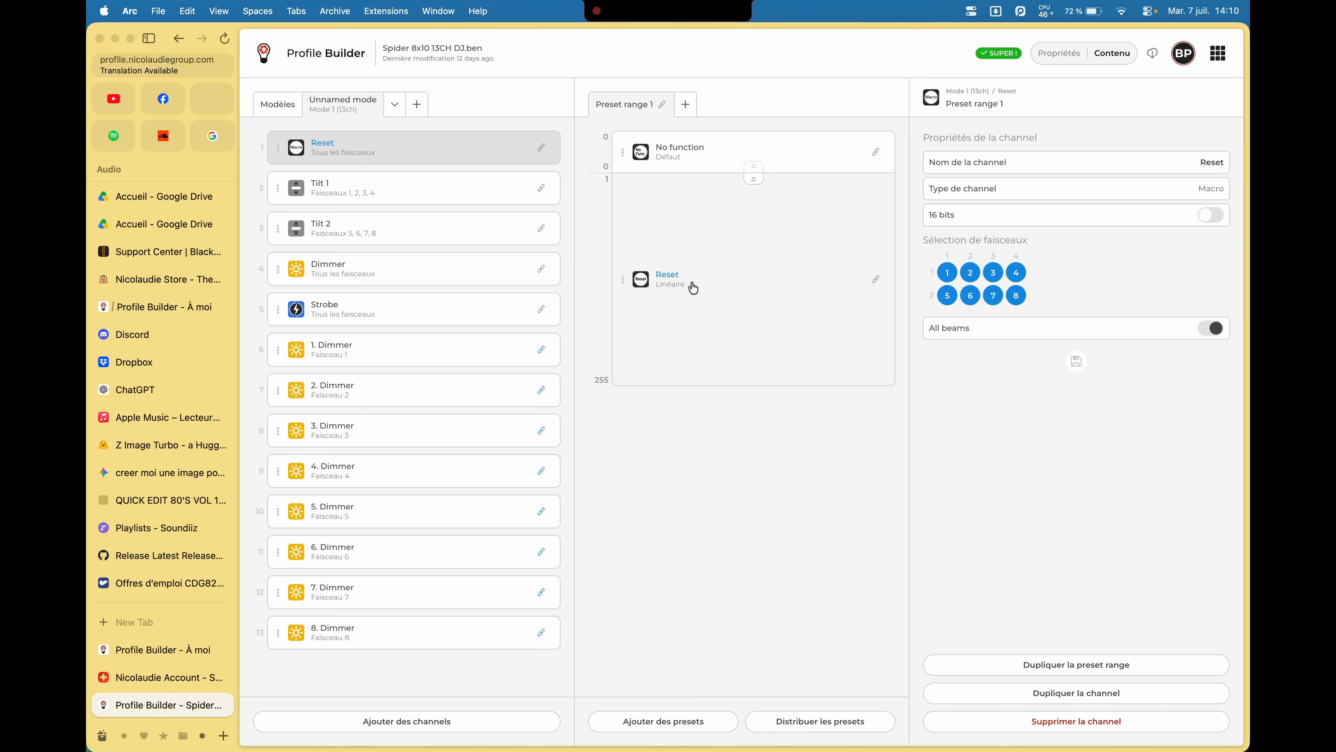
{"action": "left_click", "coordinate": [361, 200]}
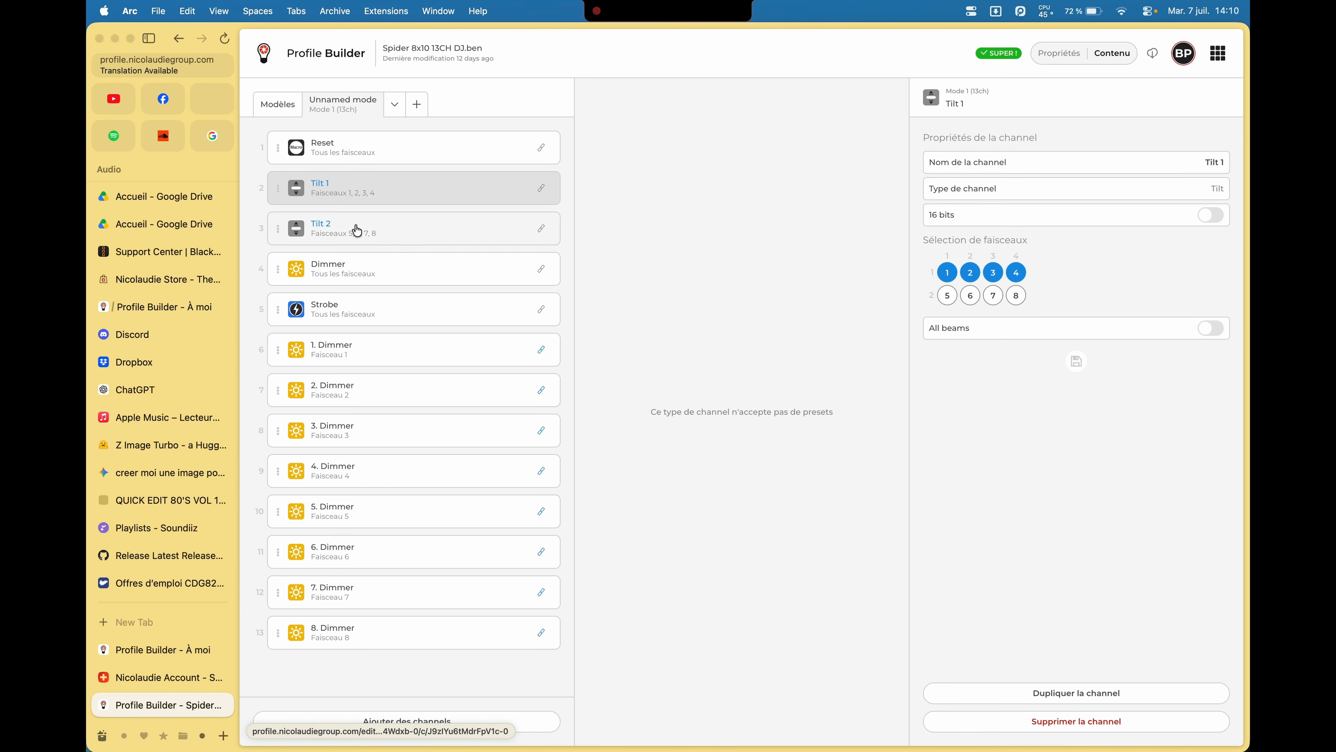
{"action": "left_click", "coordinate": [357, 224]}
{"action": "left_click", "coordinate": [344, 269]}
{"action": "left_click", "coordinate": [343, 308]}
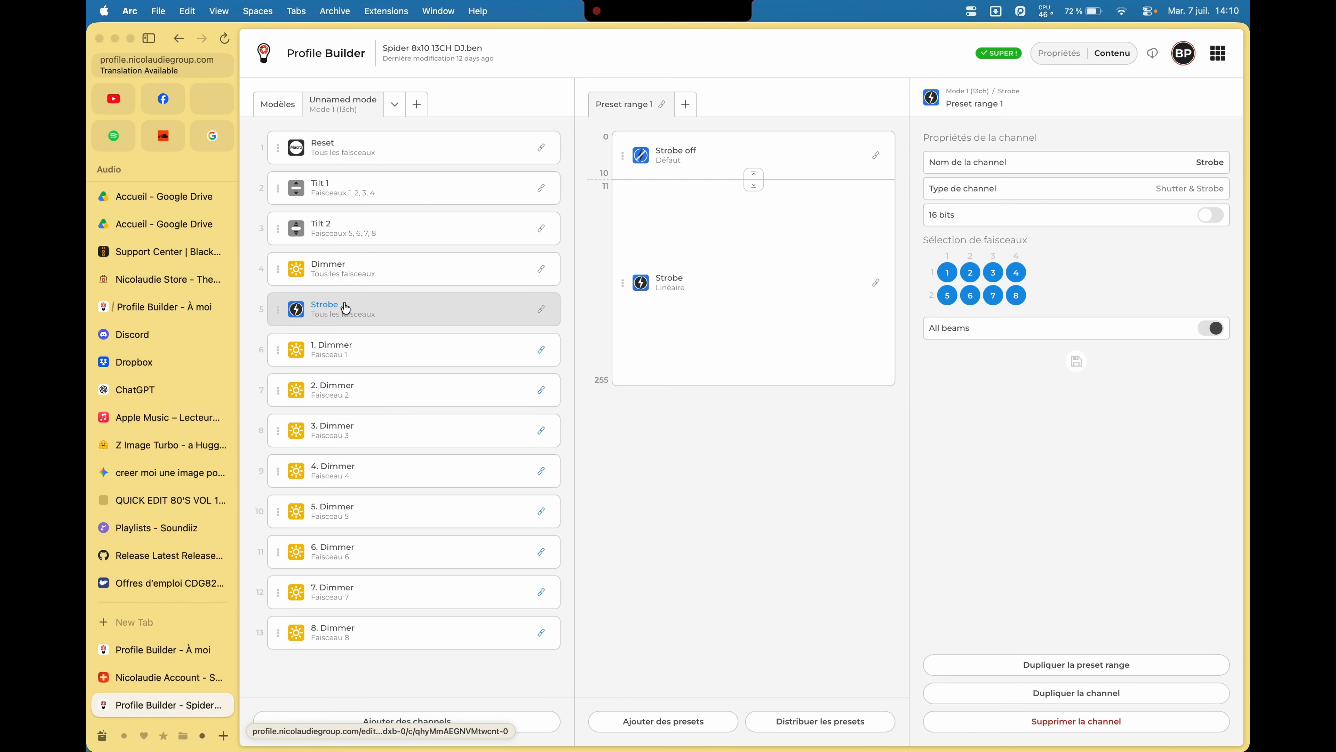
{"action": "left_click", "coordinate": [350, 352]}
{"action": "left_click", "coordinate": [349, 390]}
{"action": "left_click", "coordinate": [348, 432]}
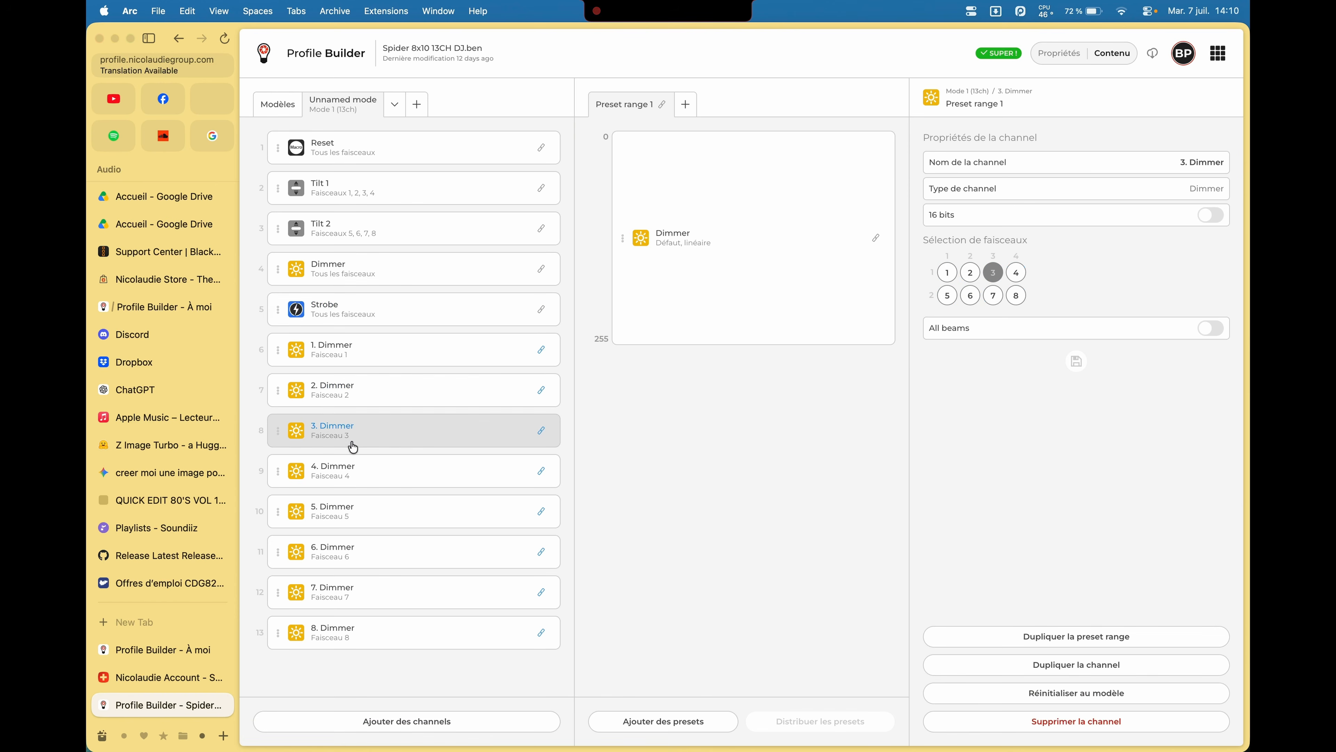
{"action": "left_click", "coordinate": [349, 513]}
{"action": "left_click", "coordinate": [372, 428]}
{"action": "left_click", "coordinate": [374, 397]}
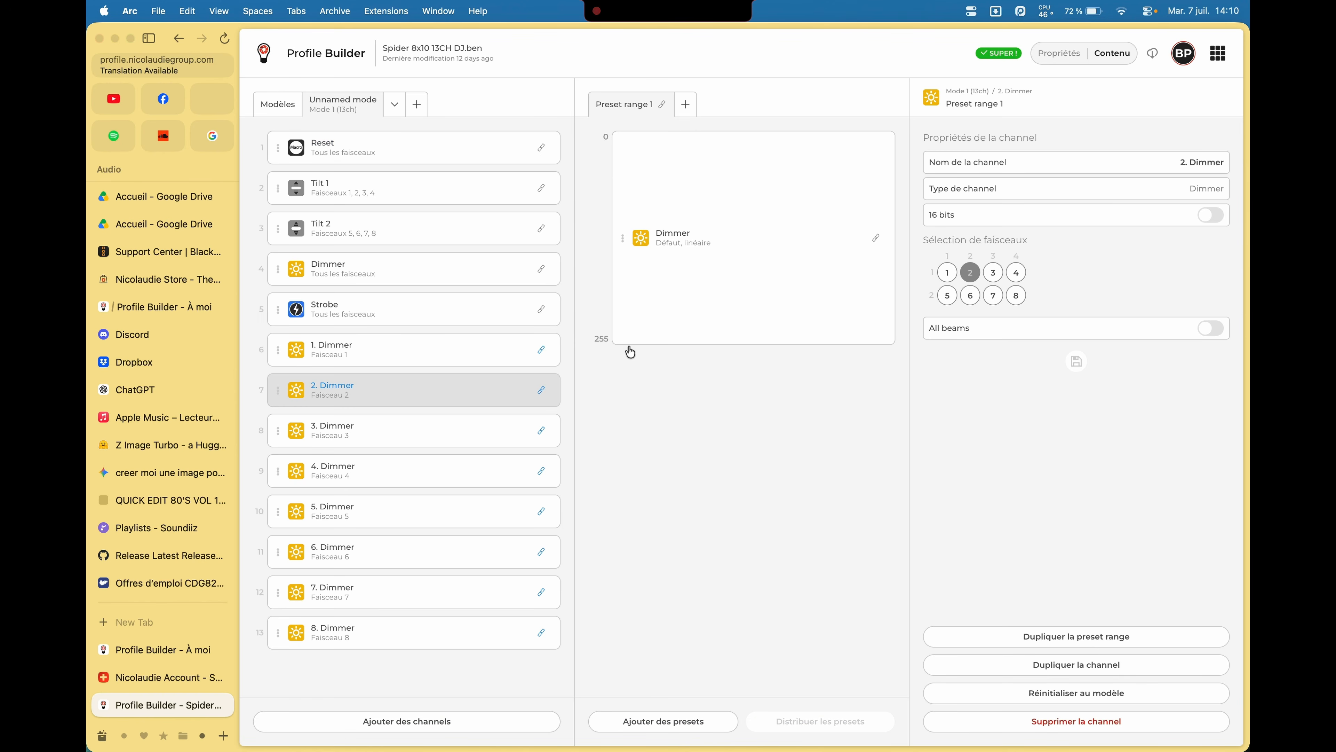
Return to the profile list and create a new _Generic profile named "fixture spider pour video".
{"action": "left_click", "coordinate": [1218, 57]}
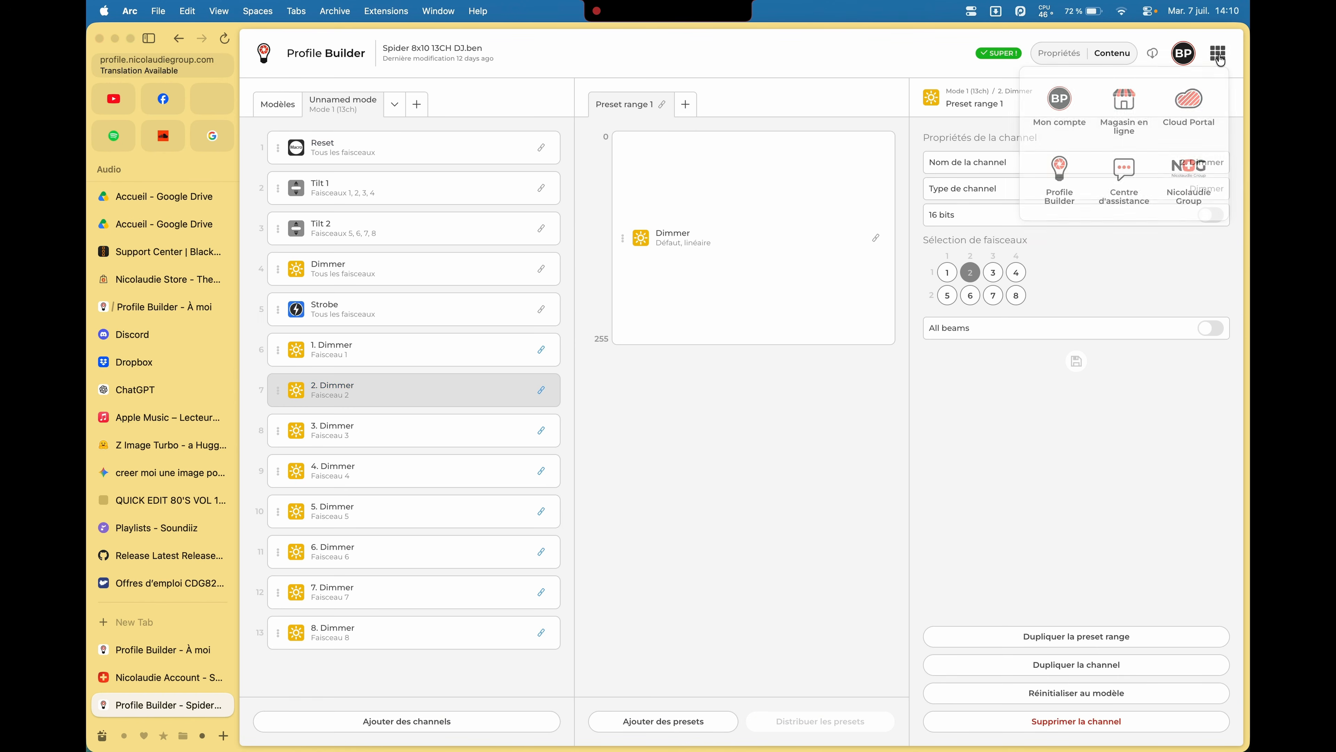
{"action": "left_click", "coordinate": [1059, 174]}
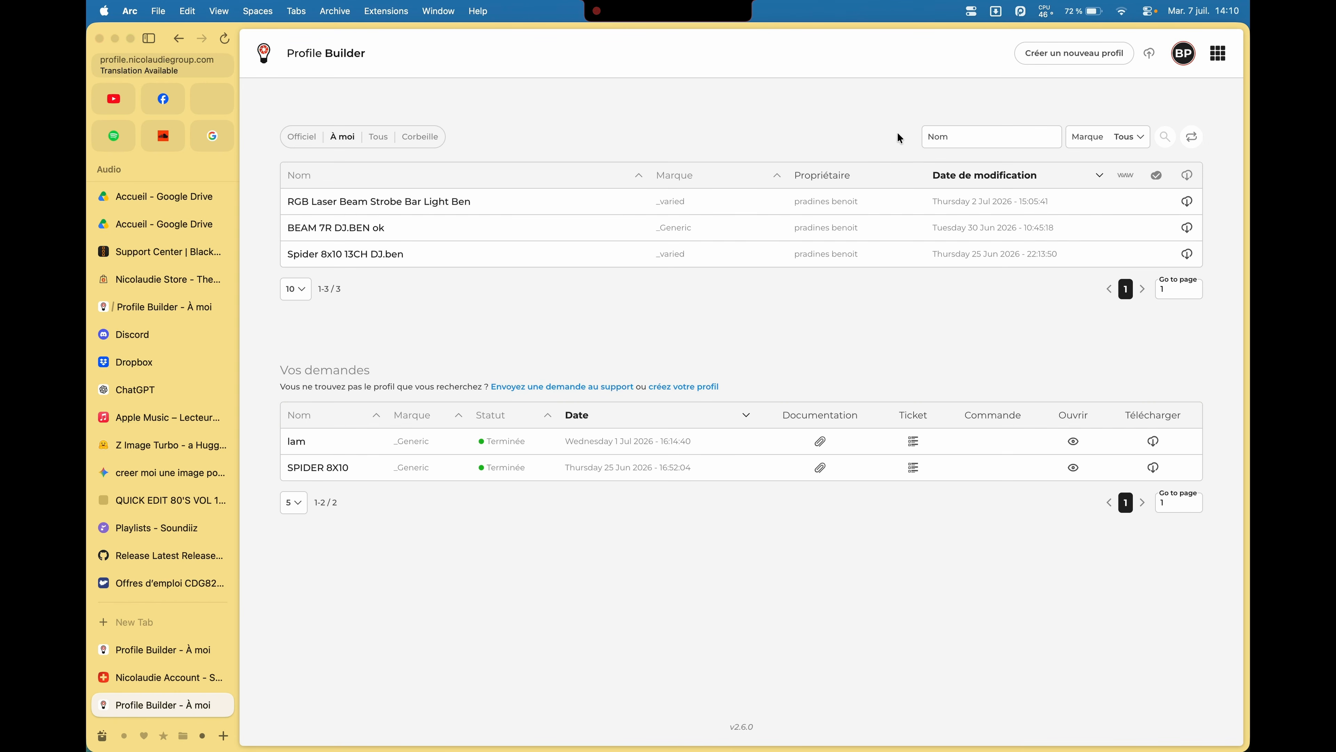
{"action": "left_click", "coordinate": [1072, 57]}
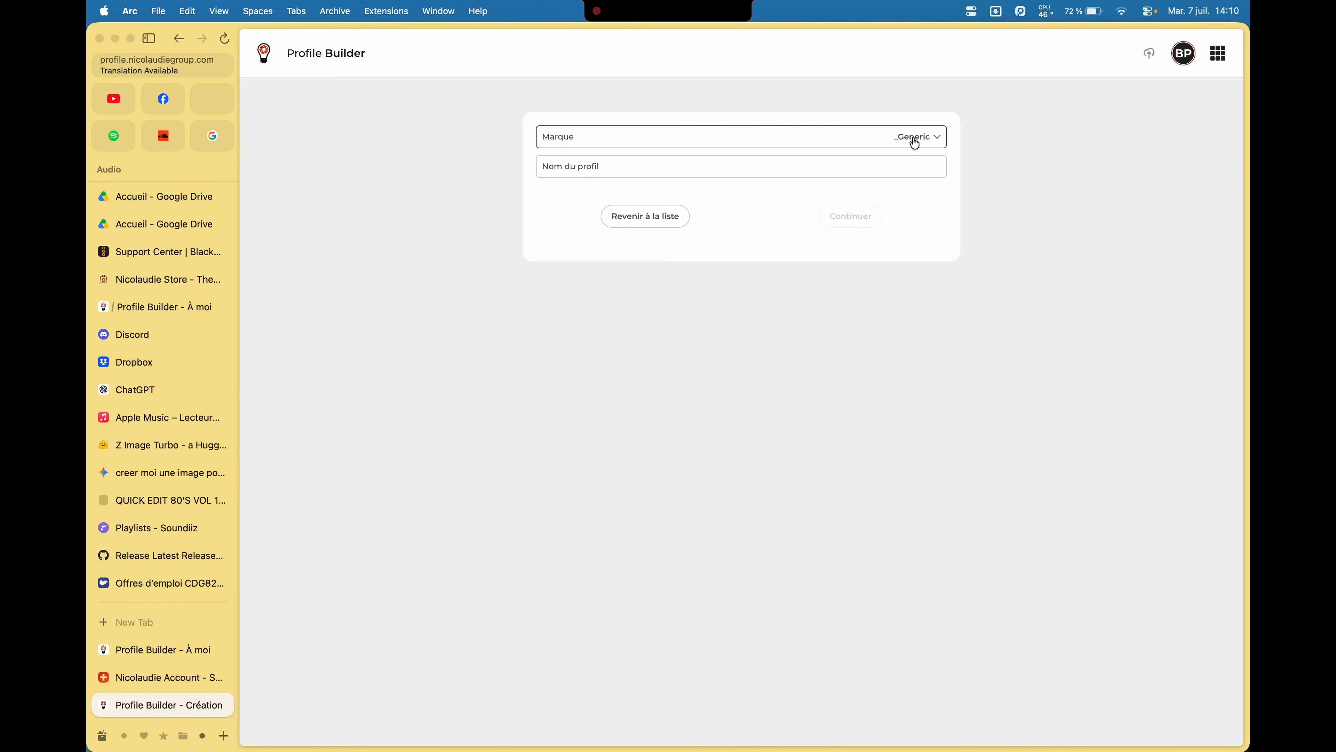
{"action": "left_click", "coordinate": [924, 171]}
{"action": "type", "text": "fixture"}
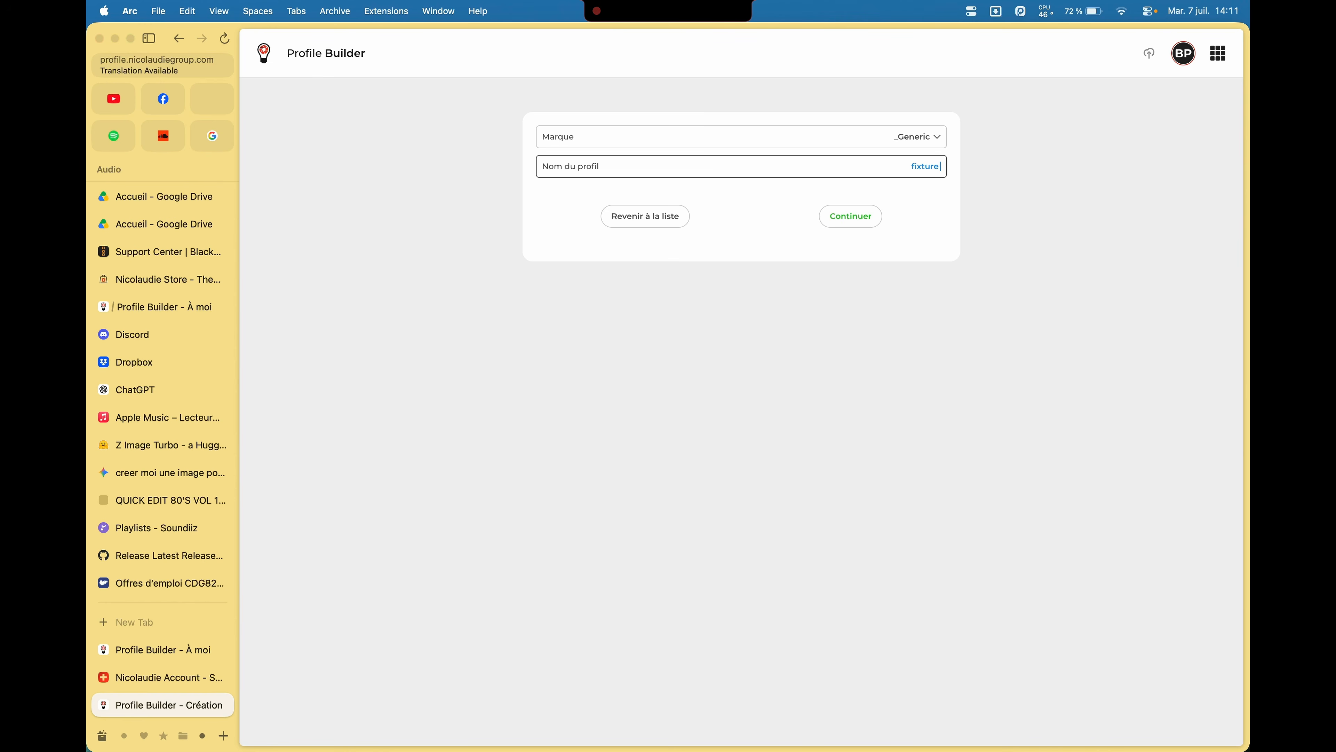
{"action": "type", "text": " spider pour video"}
{"action": "left_click", "coordinate": [853, 223]}
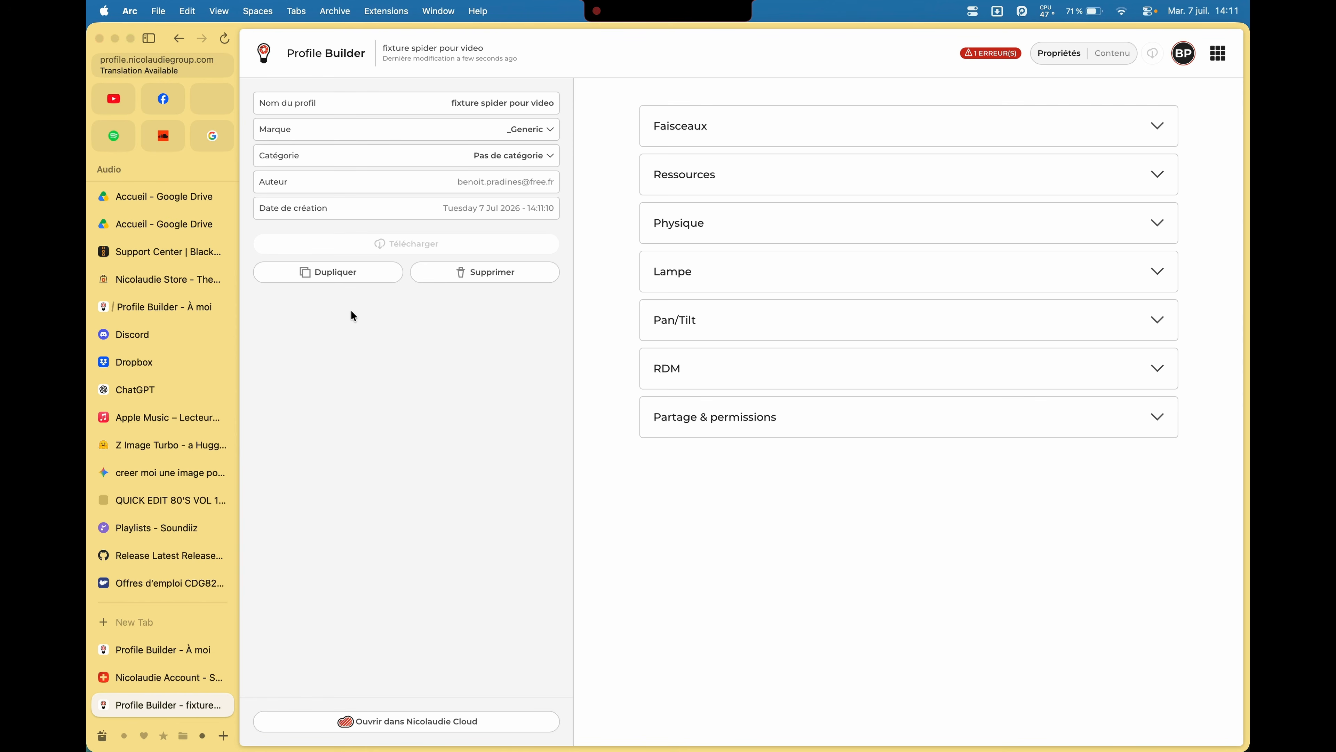
Look through the new profile's sharing permissions and Pan/Tilt properties.
{"action": "left_click", "coordinate": [785, 431]}
{"action": "left_click", "coordinate": [756, 435]}
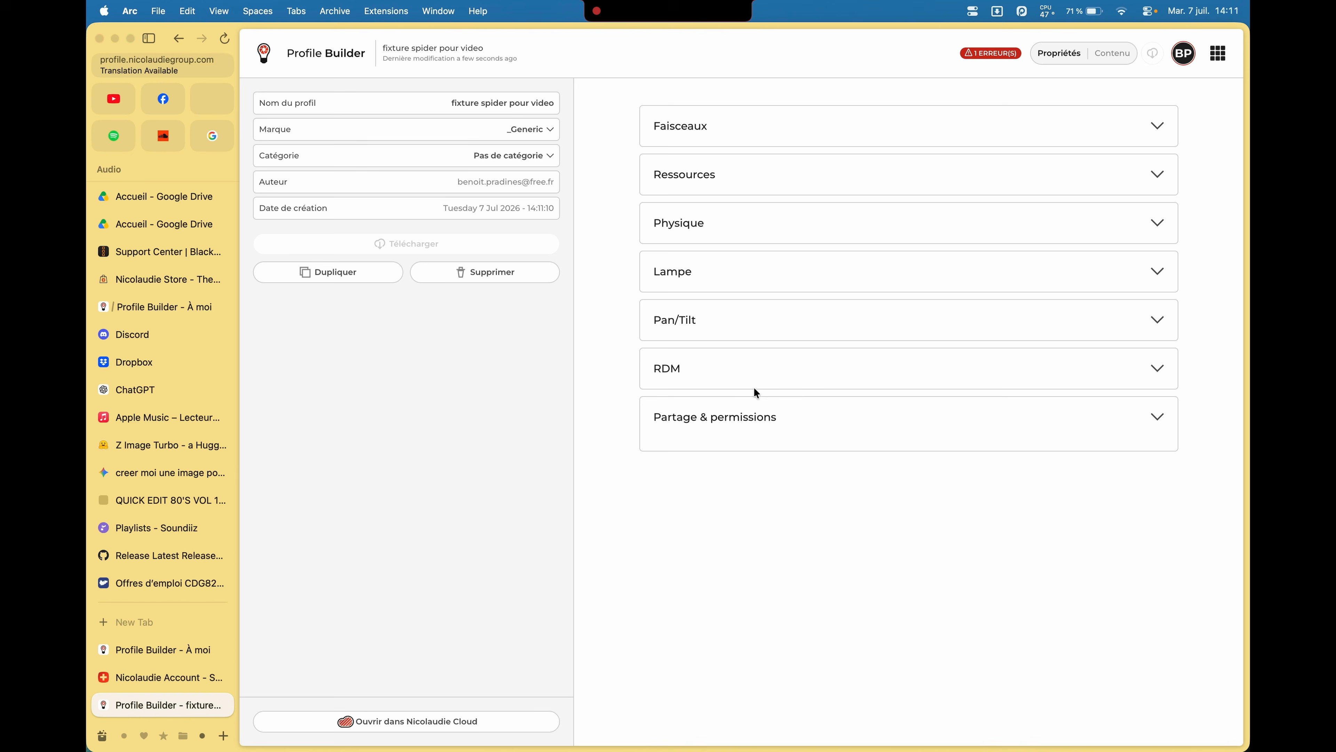
{"action": "left_click", "coordinate": [756, 325]}
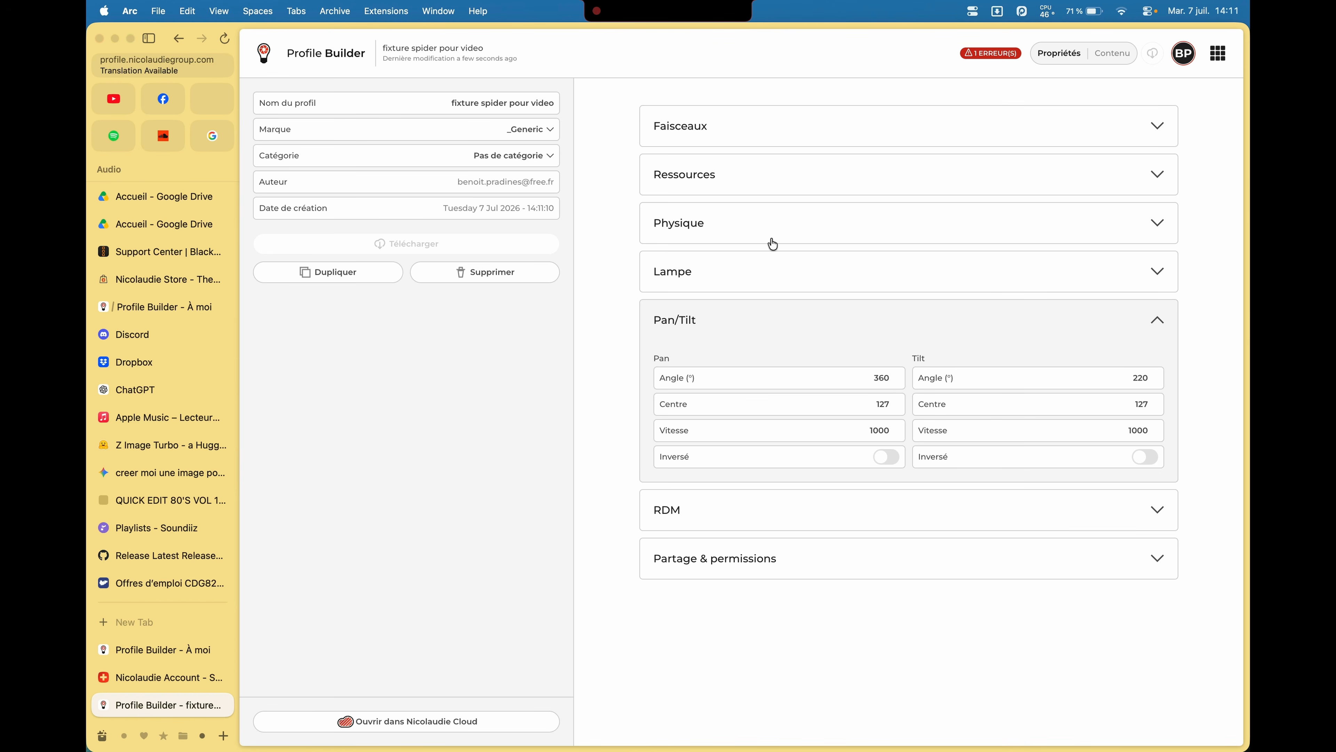
Lay out eight beams in the fixture's beam grid, four in each of the first two rows, and save the layout.
{"action": "left_click", "coordinate": [771, 133]}
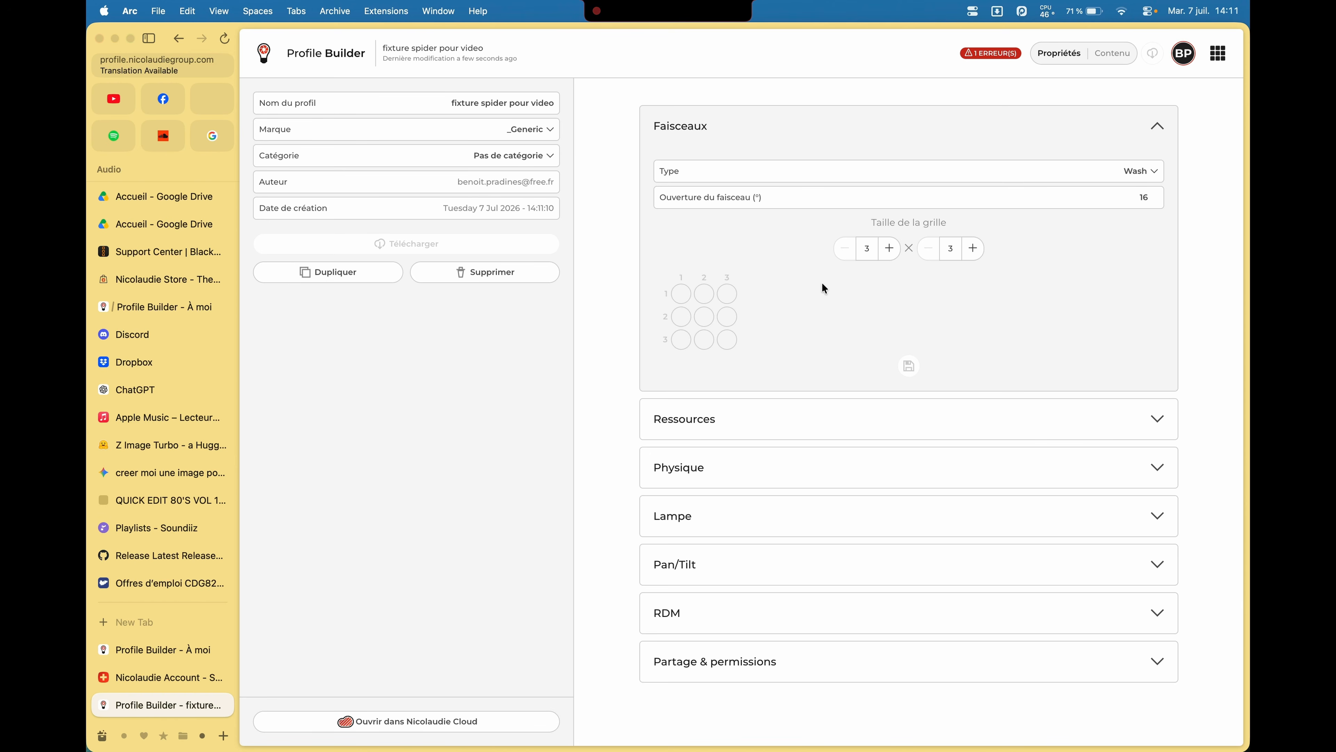
{"action": "left_click", "coordinate": [682, 294]}
{"action": "left_click", "coordinate": [704, 295]}
{"action": "left_click", "coordinate": [727, 295]}
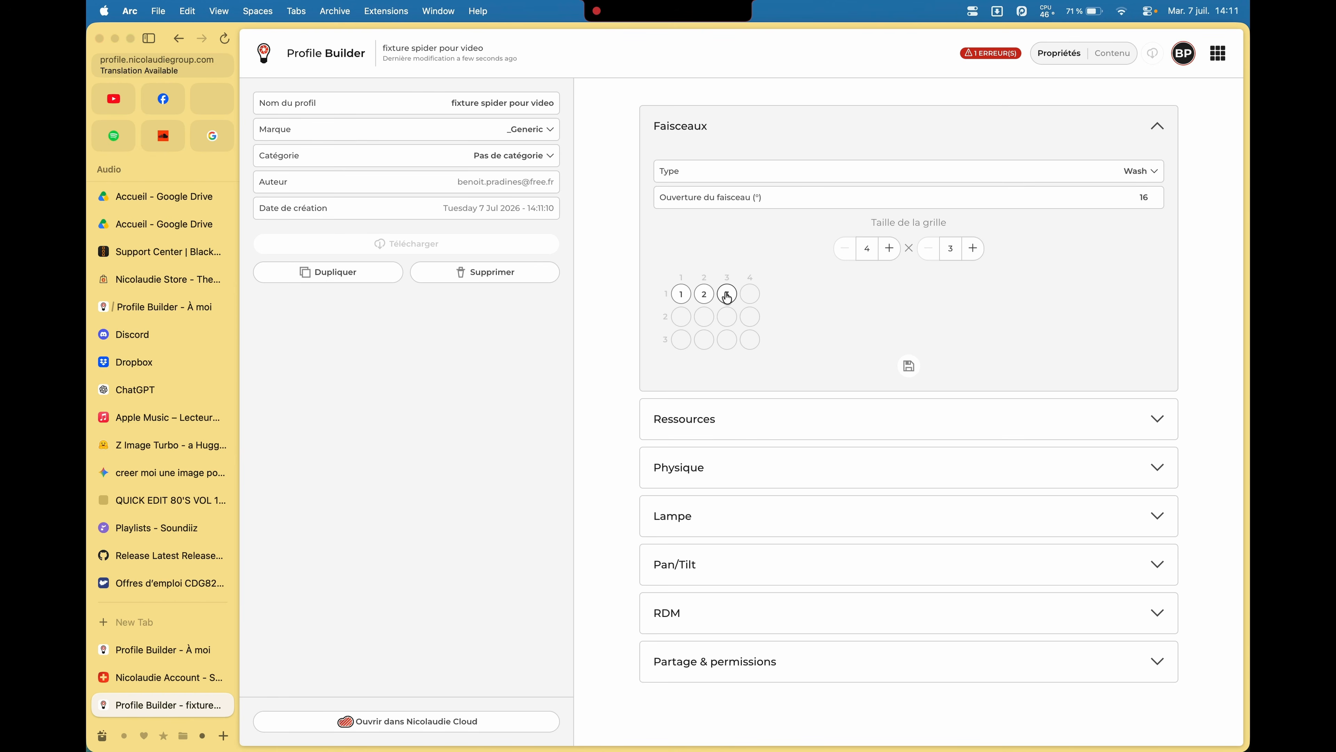
{"action": "left_click", "coordinate": [750, 296]}
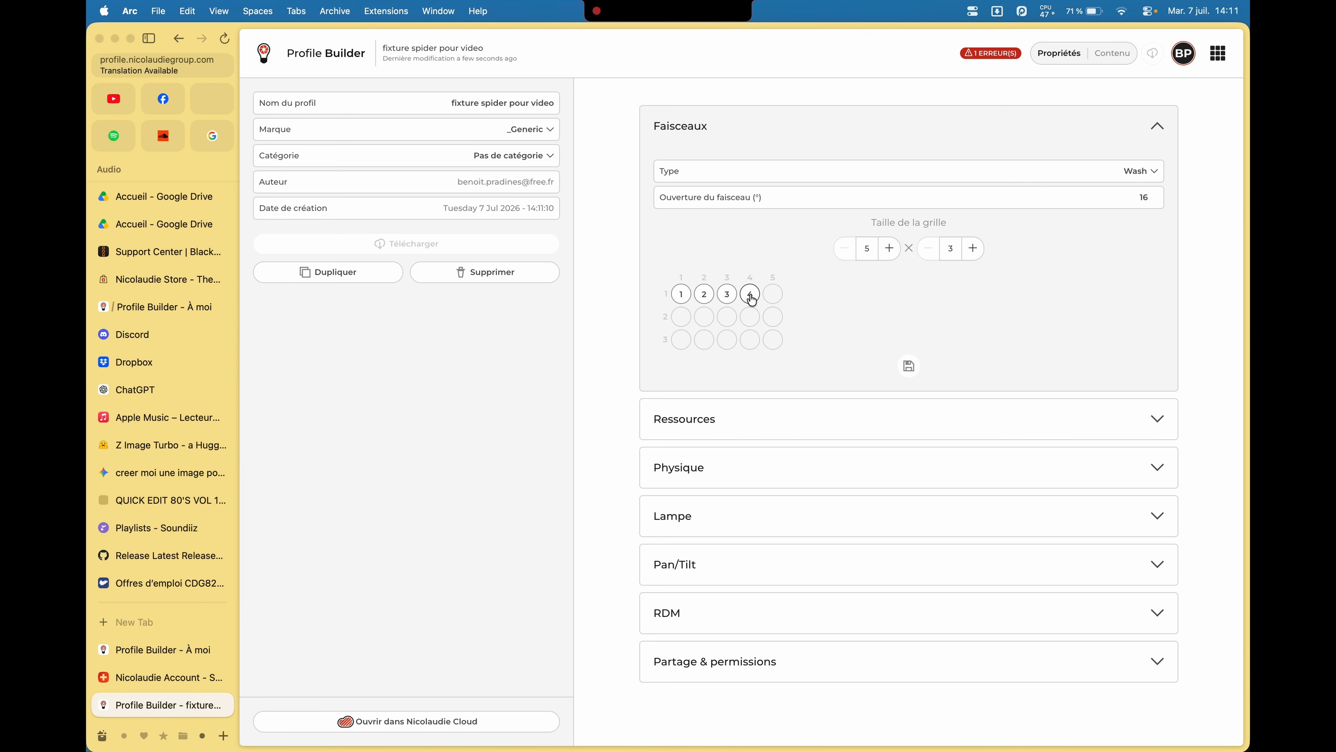
{"action": "left_click", "coordinate": [681, 317]}
{"action": "left_click", "coordinate": [704, 318]}
{"action": "left_click", "coordinate": [727, 318]}
{"action": "left_click", "coordinate": [749, 317]}
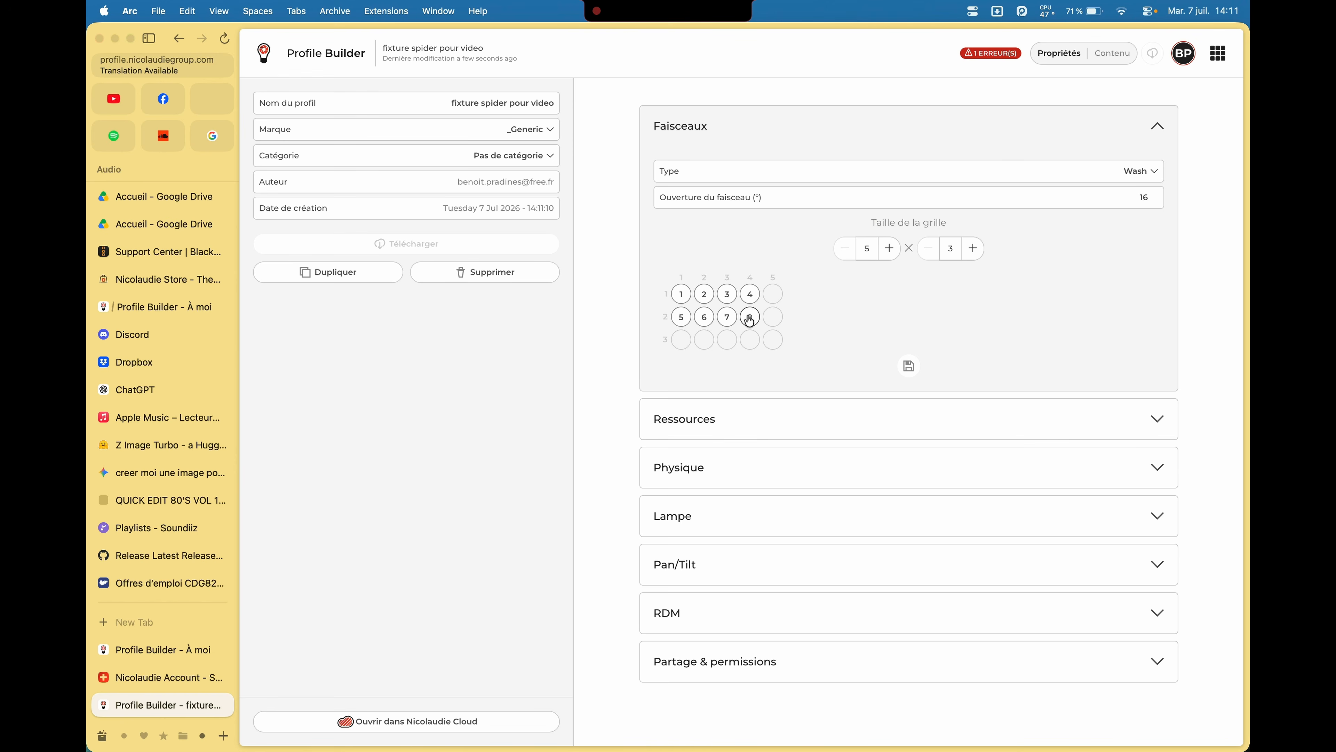
{"action": "left_click", "coordinate": [908, 367]}
Add a Macro channel model to the new profile's channel templates.
{"action": "left_click", "coordinate": [1112, 53]}
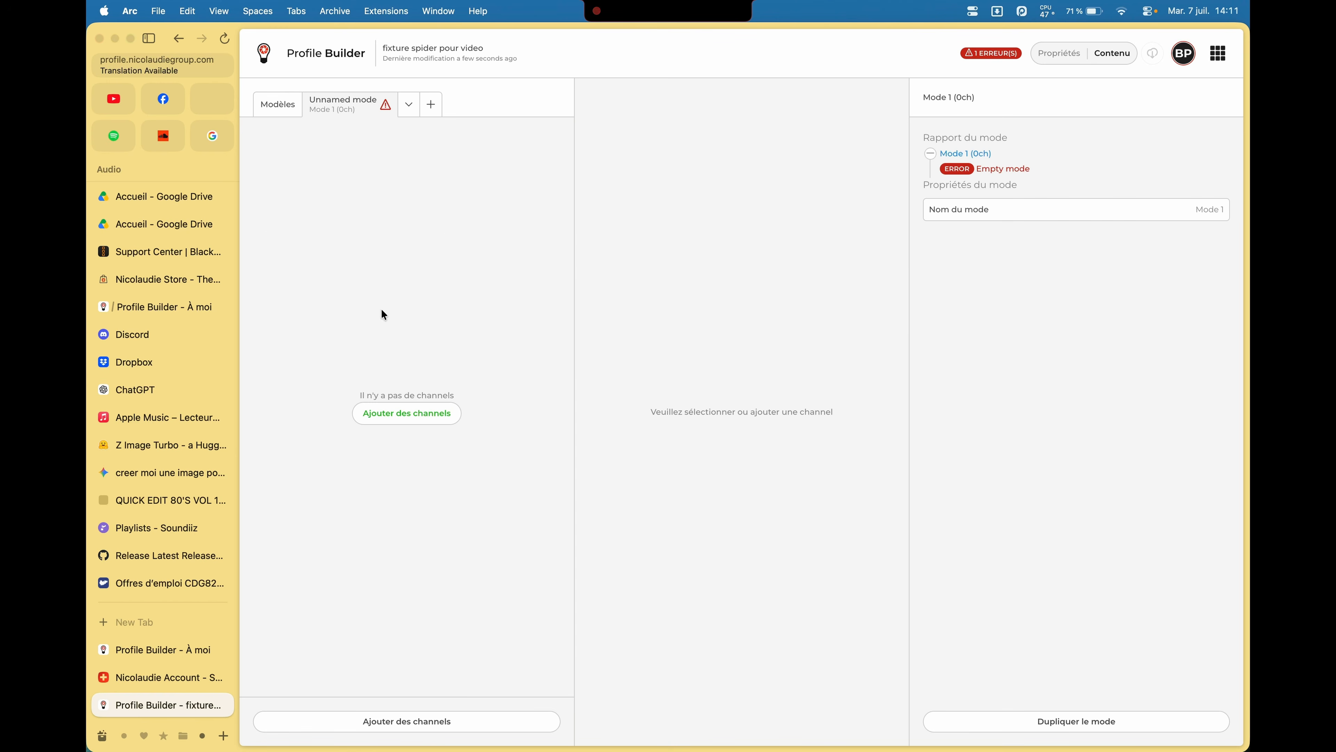
{"action": "left_click", "coordinate": [396, 422]}
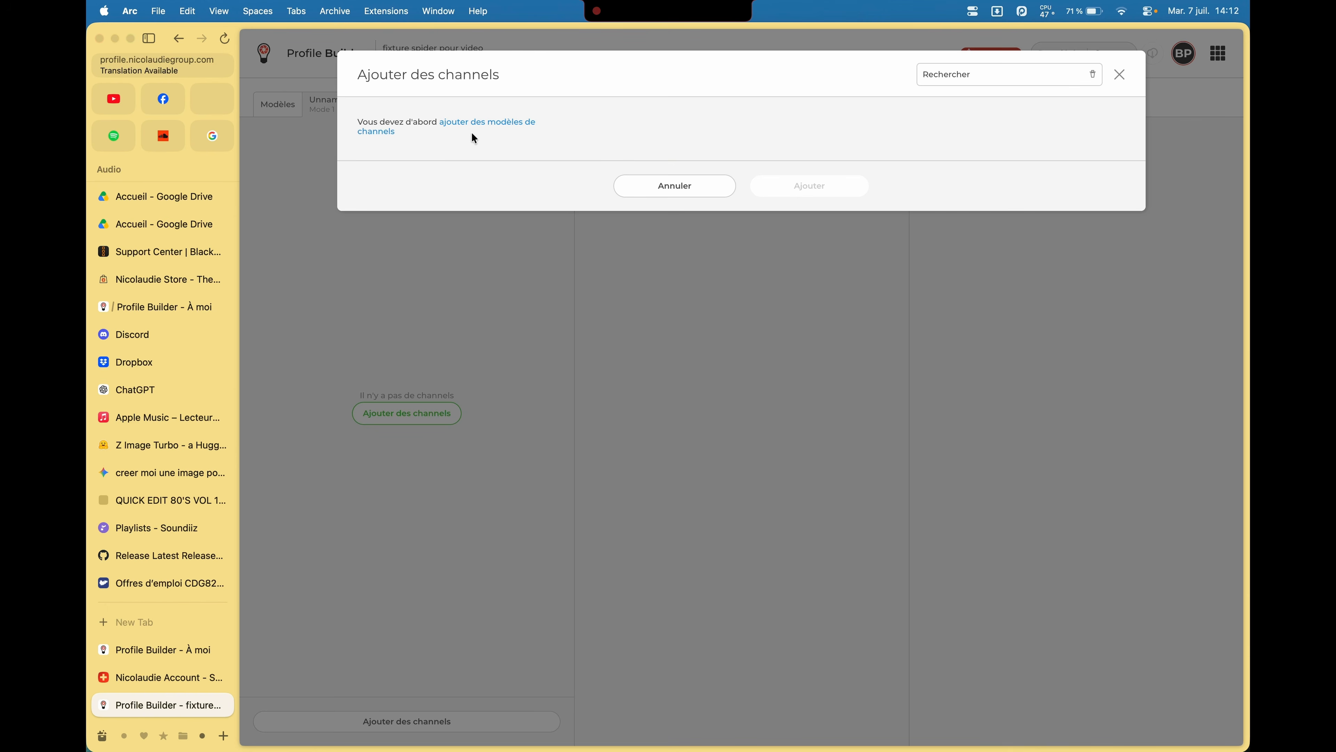
{"action": "left_click", "coordinate": [659, 187]}
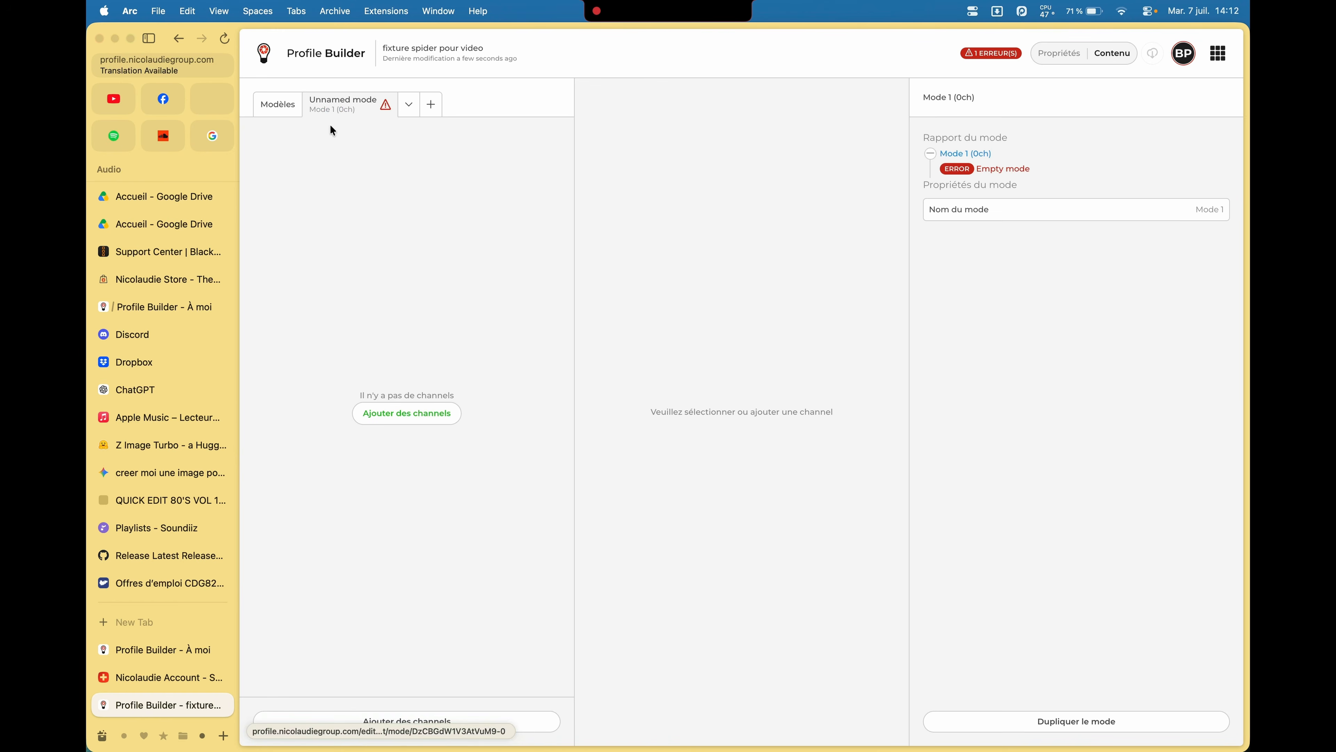
{"action": "left_click", "coordinate": [273, 114]}
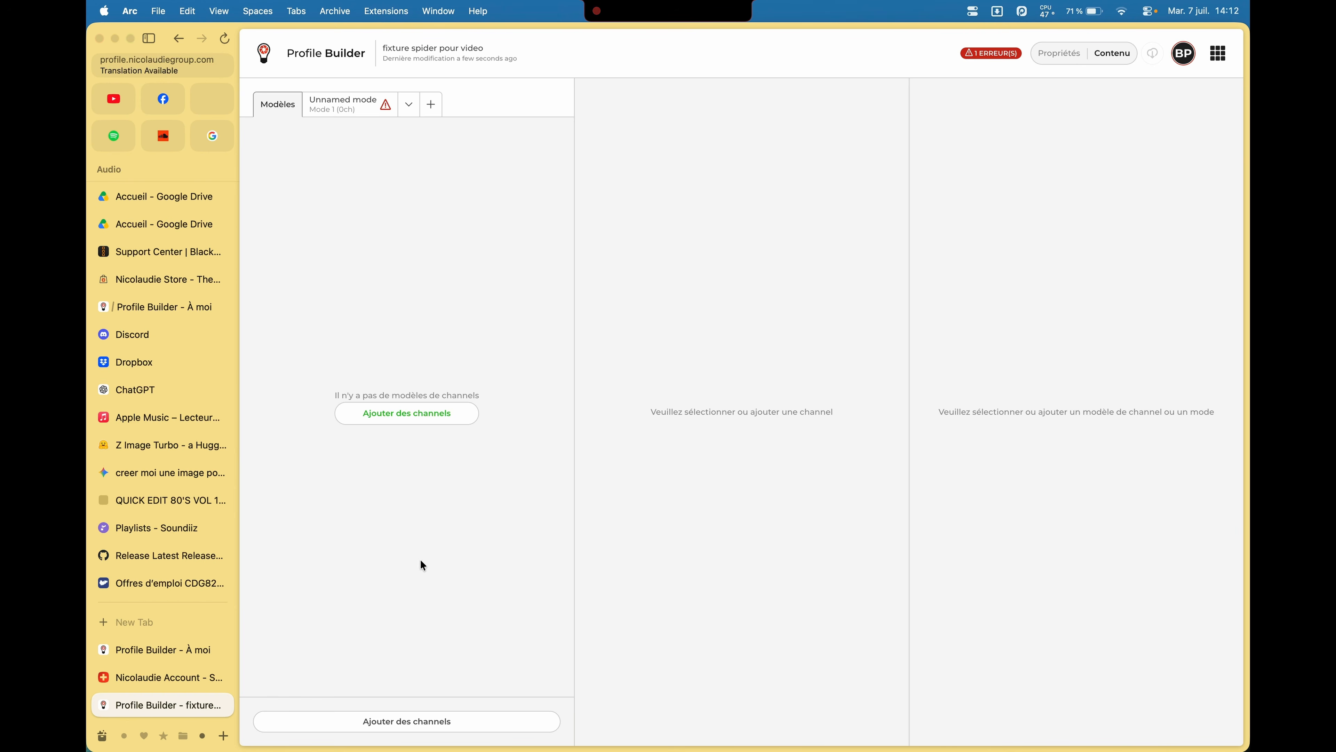
{"action": "left_click", "coordinate": [405, 714]}
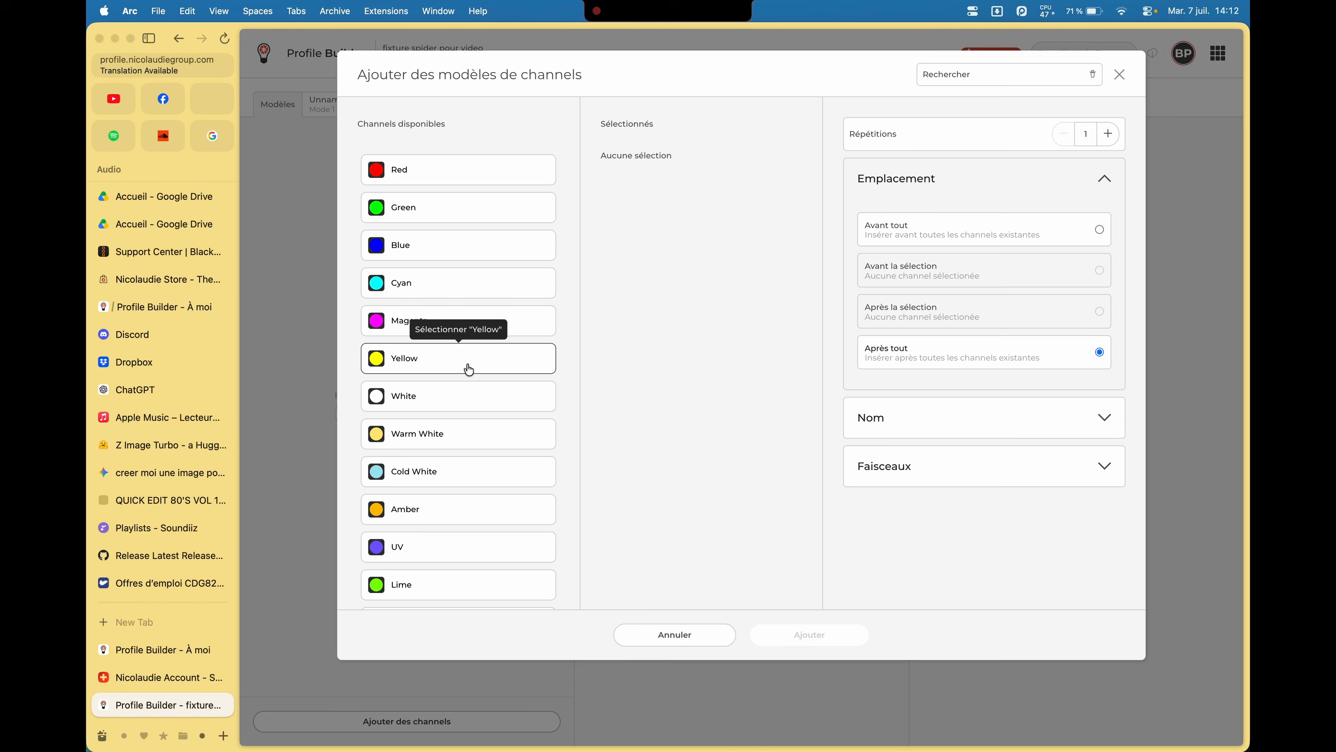
{"action": "scroll", "coordinate": [462, 379], "scroll_direction": "down", "scroll_amount": 15}
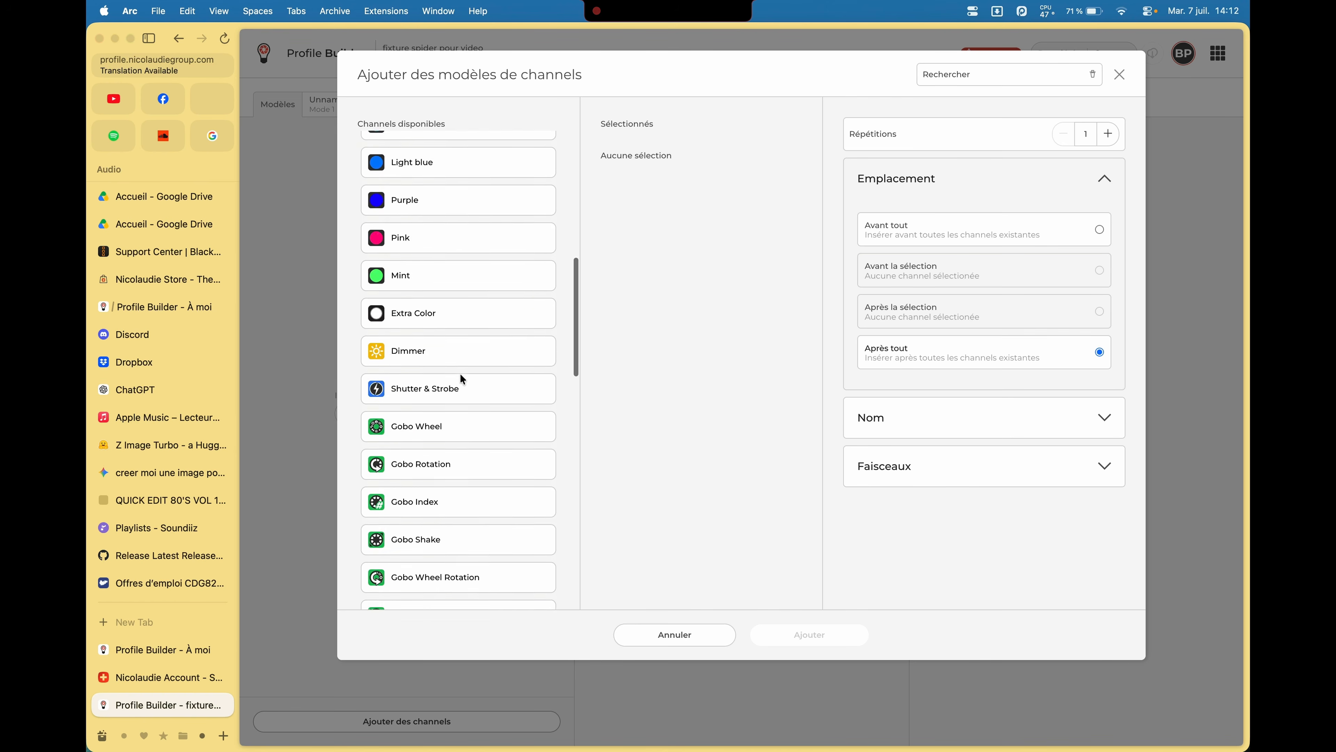
{"action": "left_click", "coordinate": [416, 532]}
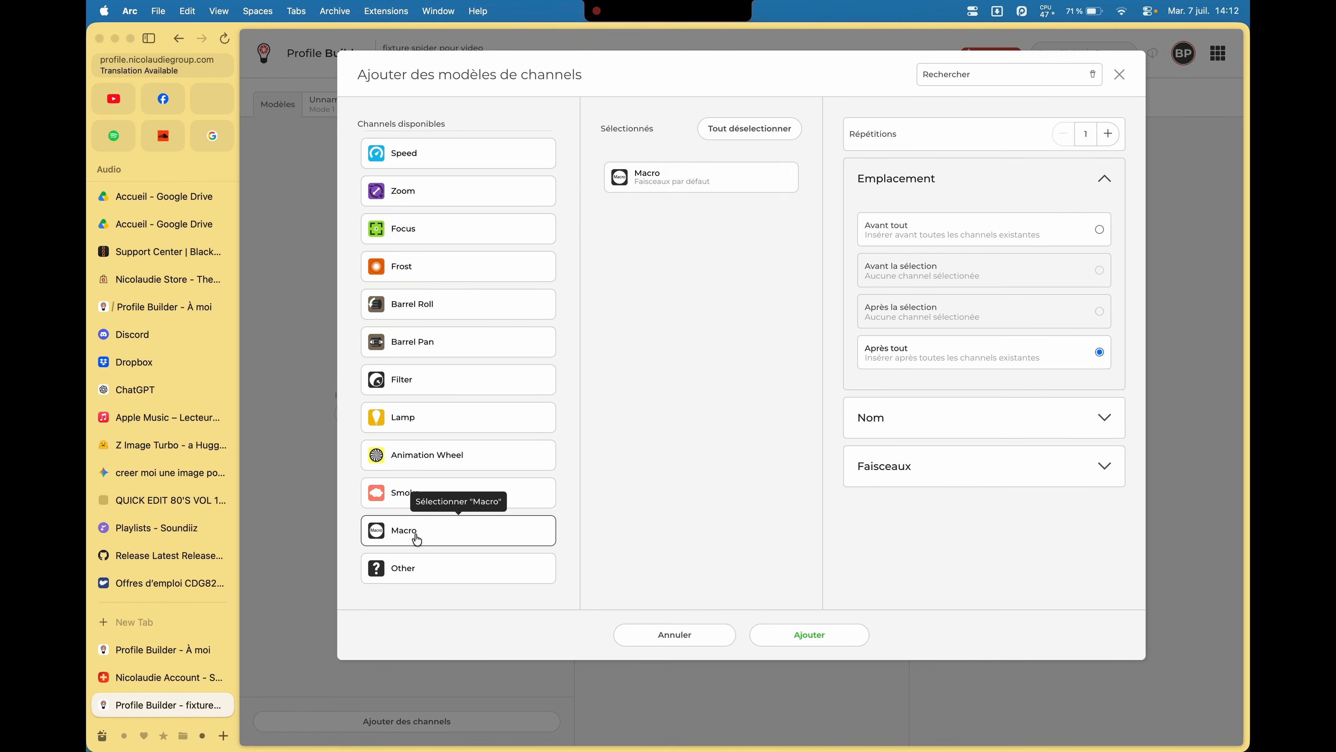
{"action": "left_click", "coordinate": [809, 633]}
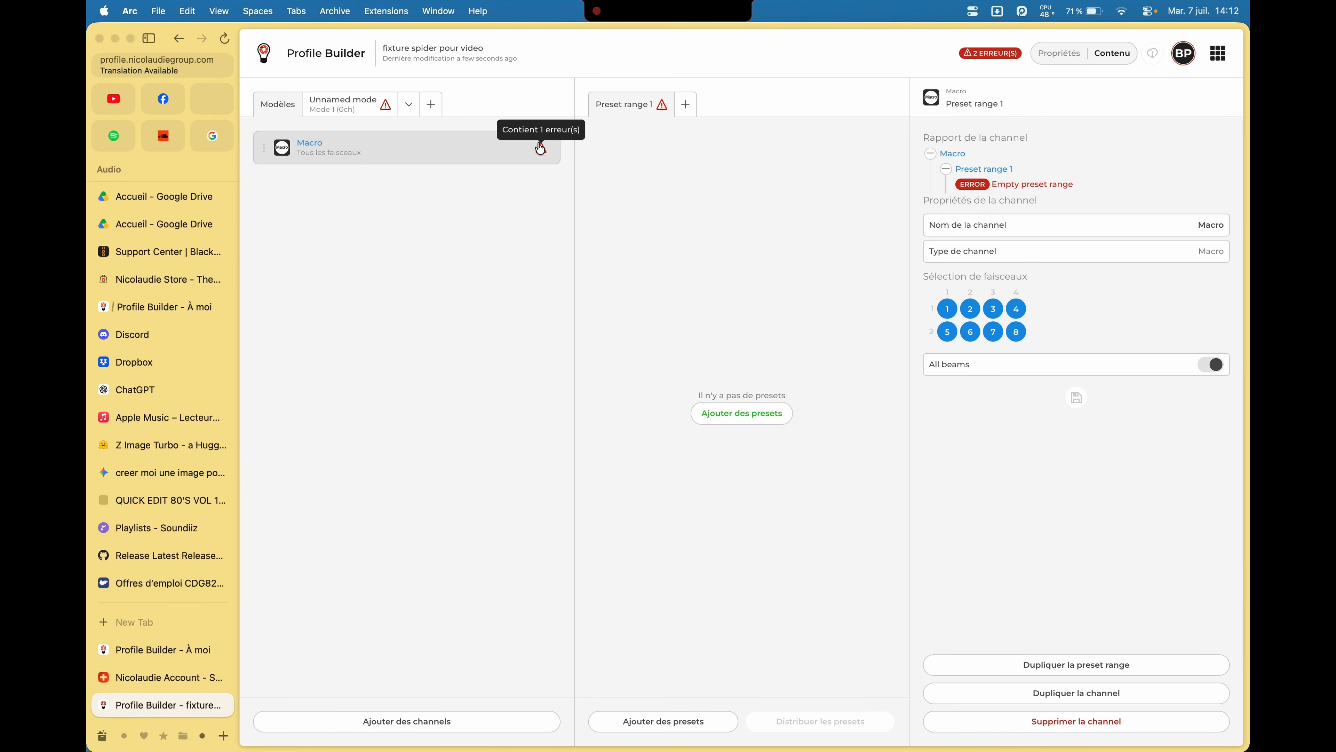
Add the No function and Reset presets to the Macro channel.
{"action": "left_click", "coordinate": [738, 413]}
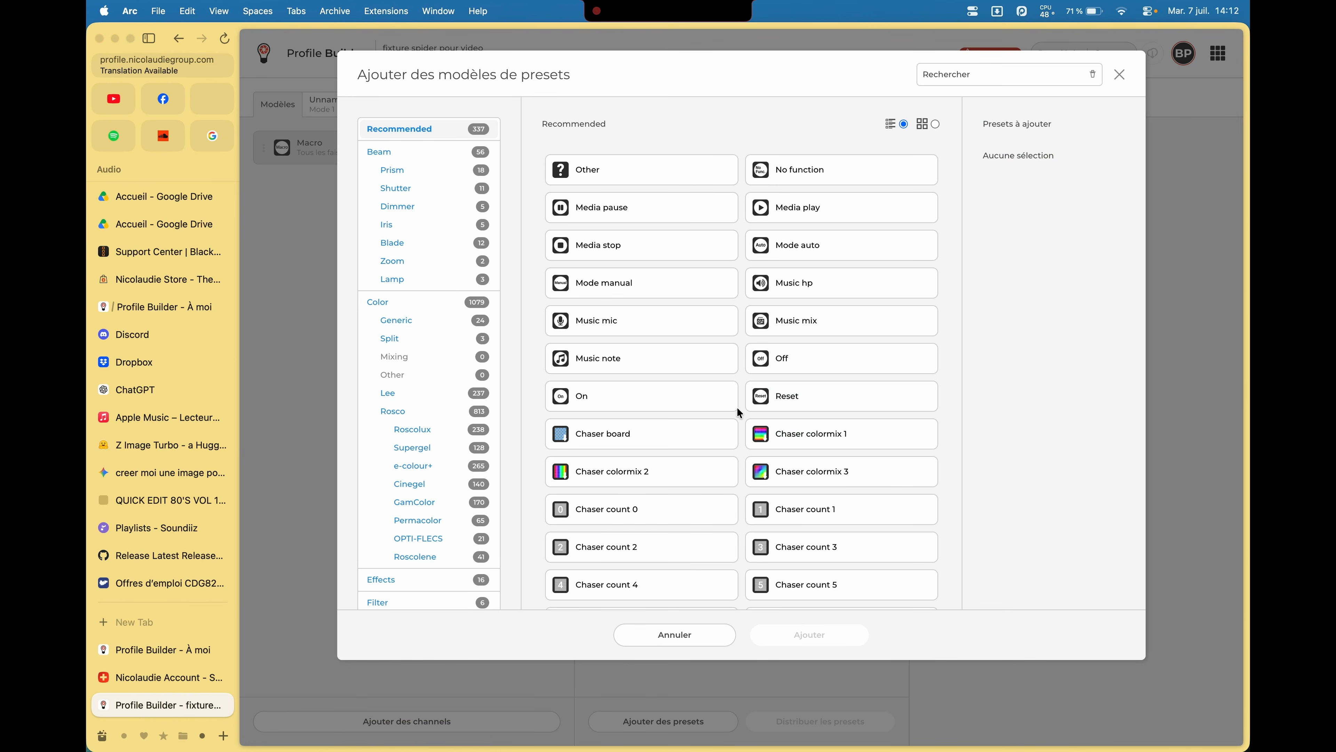
{"action": "left_click", "coordinate": [797, 177]}
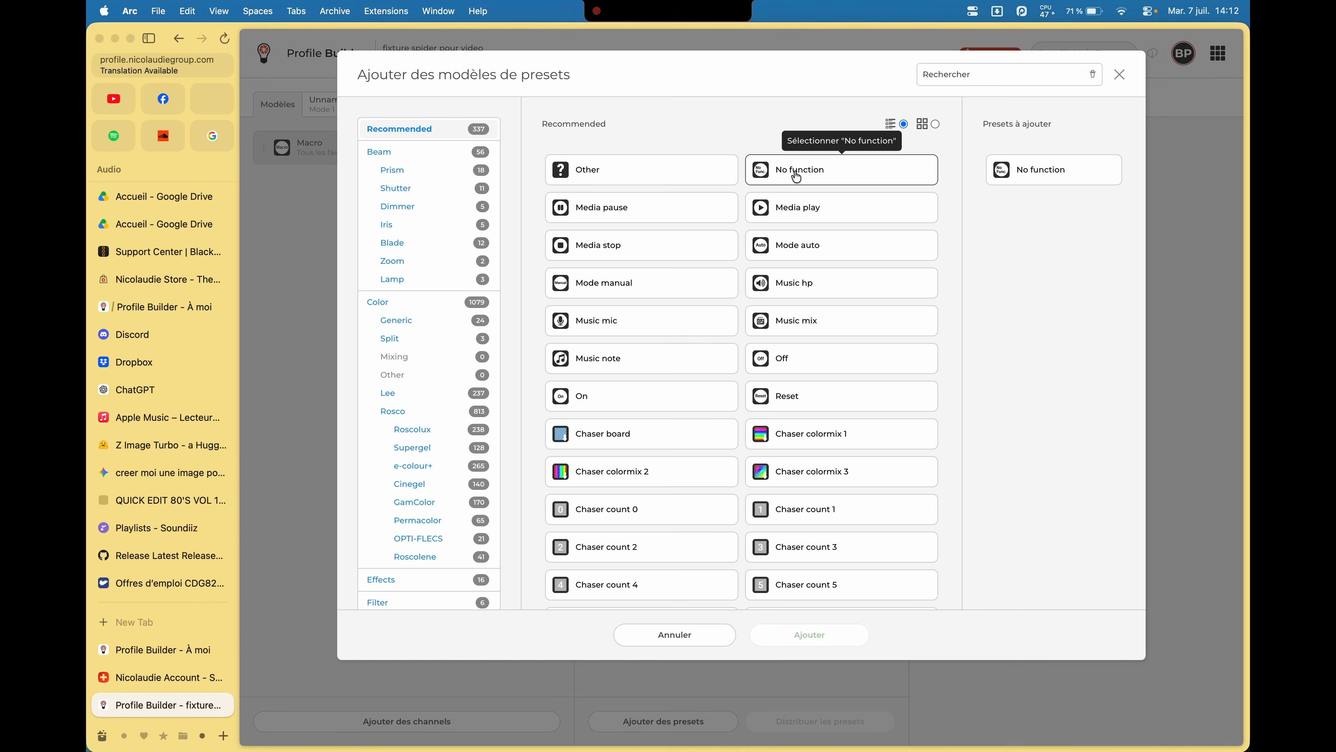
{"action": "left_click", "coordinate": [783, 402]}
{"action": "left_click", "coordinate": [796, 637]}
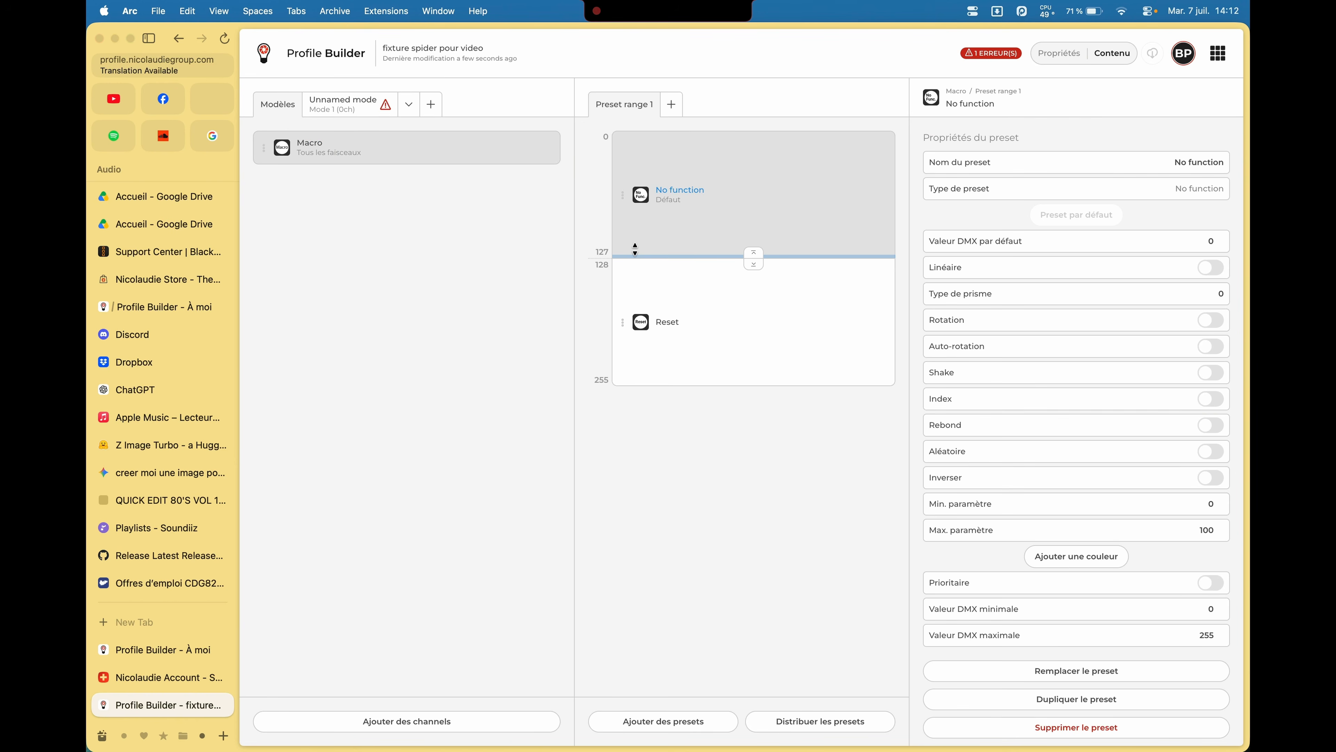
Set the upper DMX limit of the No function preset to 0.
{"action": "double_click", "coordinate": [603, 252]}
{"action": "type", "text": "0"}
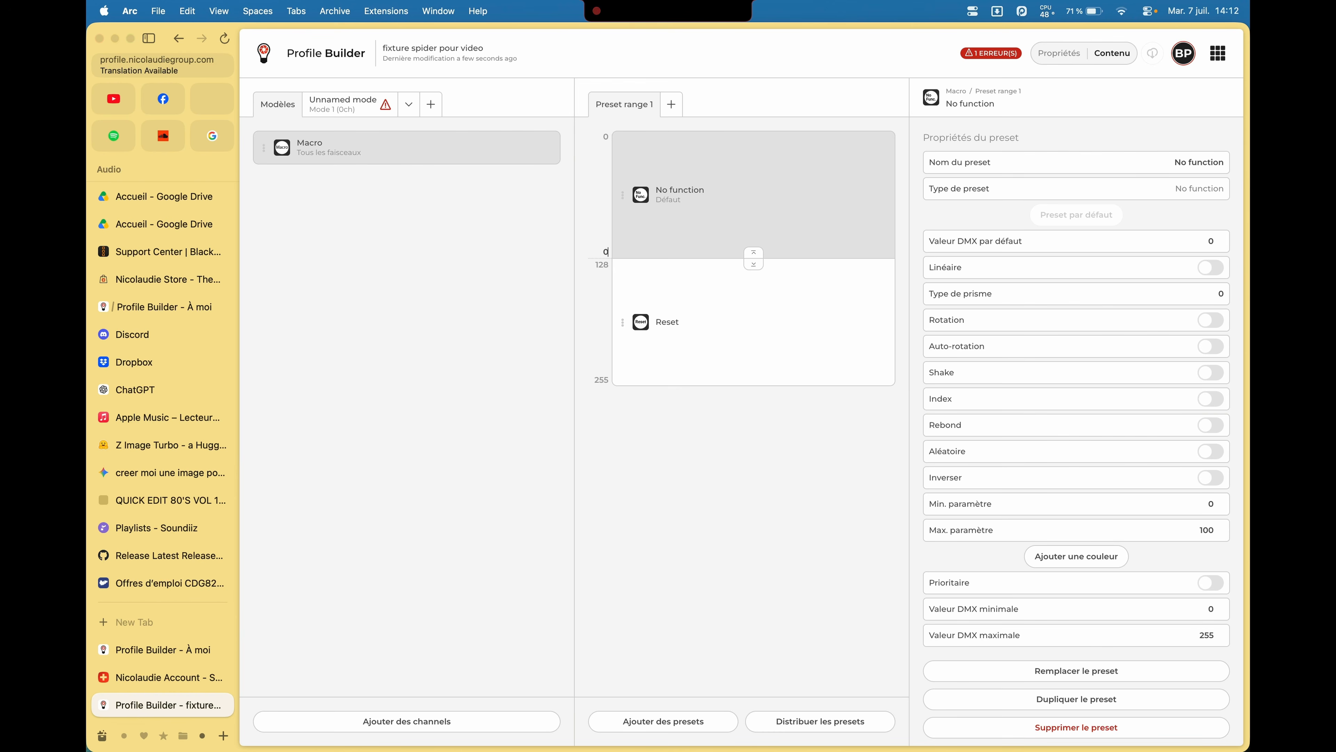
{"action": "left_click", "coordinate": [605, 272]}
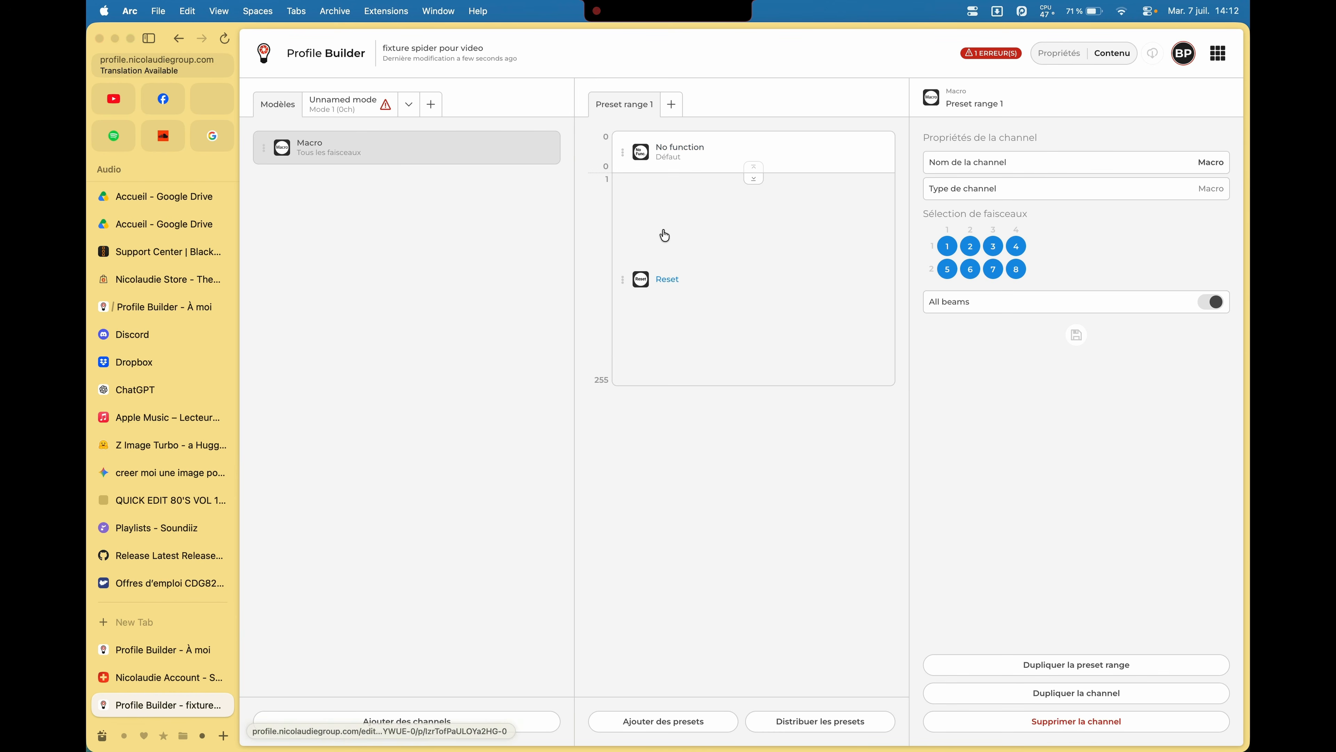
Show the properties of the Macro channel's No function preset.
{"action": "left_click", "coordinate": [707, 160]}
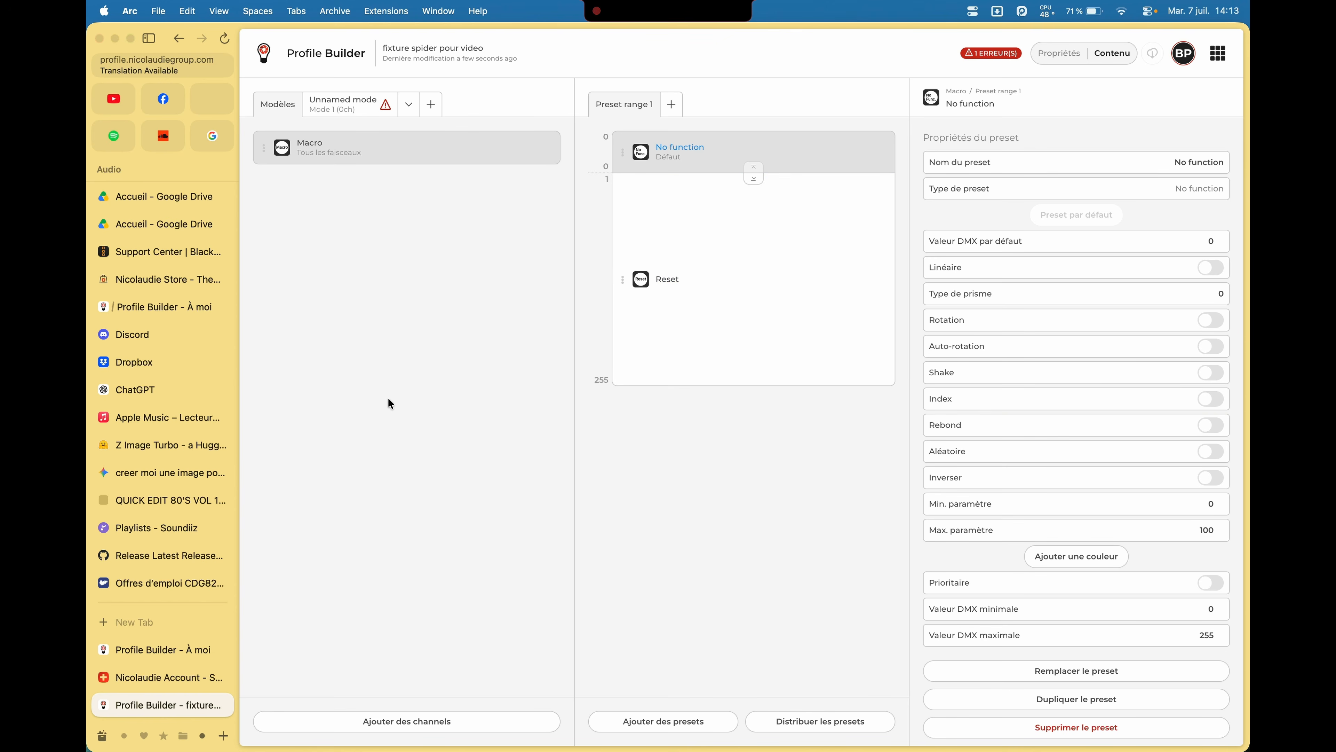
Choose Tilt as the channel model to insert after the Macro channel.
{"action": "left_click", "coordinate": [397, 724]}
{"action": "scroll", "coordinate": [437, 442], "scroll_direction": "down", "scroll_amount": 8}
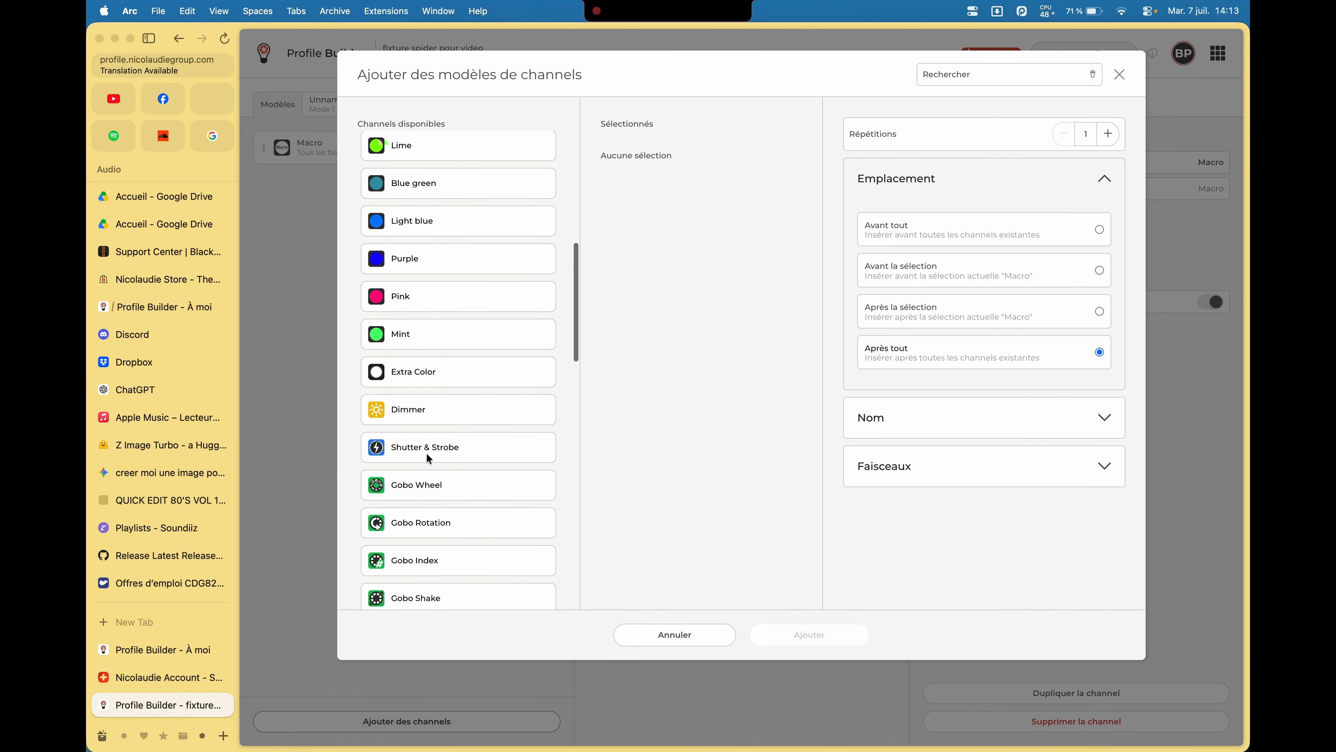
{"action": "scroll", "coordinate": [429, 459], "scroll_direction": "down", "scroll_amount": 10}
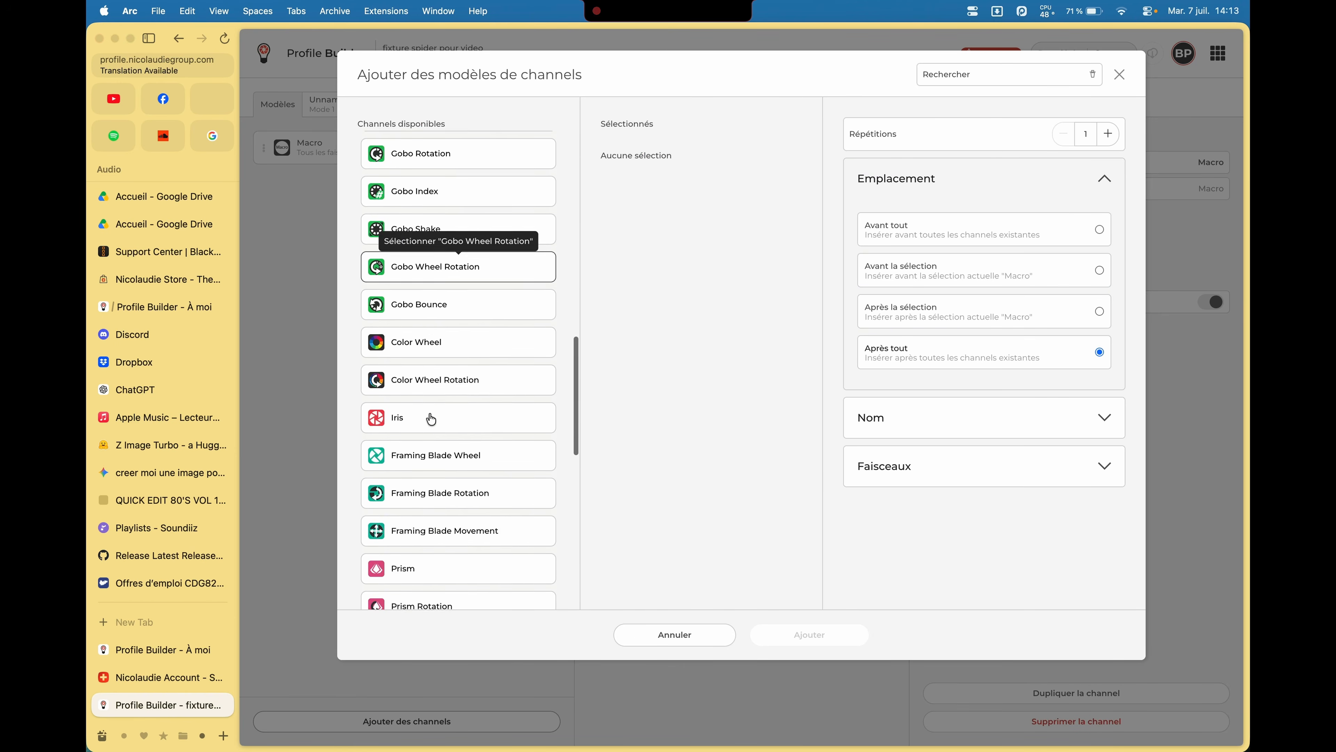
{"action": "scroll", "coordinate": [430, 419], "scroll_direction": "down", "scroll_amount": 4}
{"action": "left_click", "coordinate": [415, 401]}
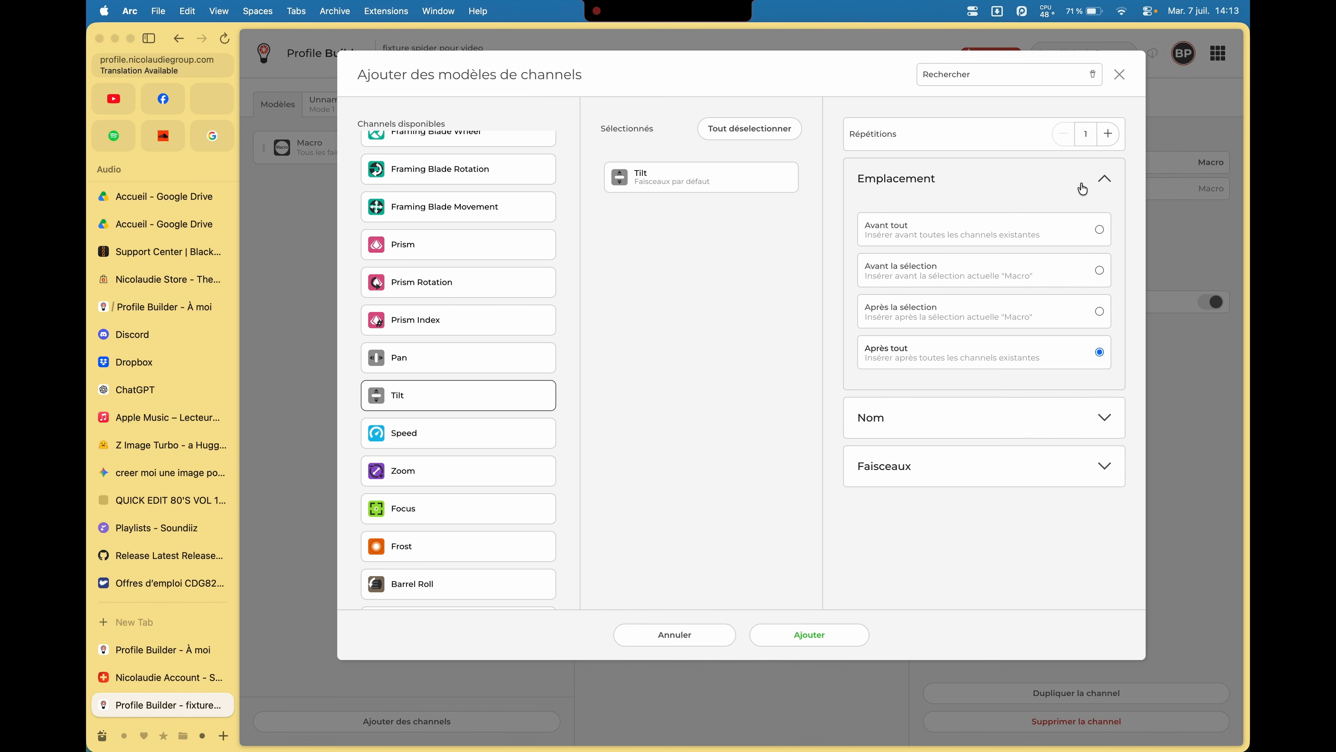
Assign the Tilt channel a custom selection of beams 1, 2, 3 and 4, and add this single channel to the templates.
{"action": "left_click", "coordinate": [1102, 180]}
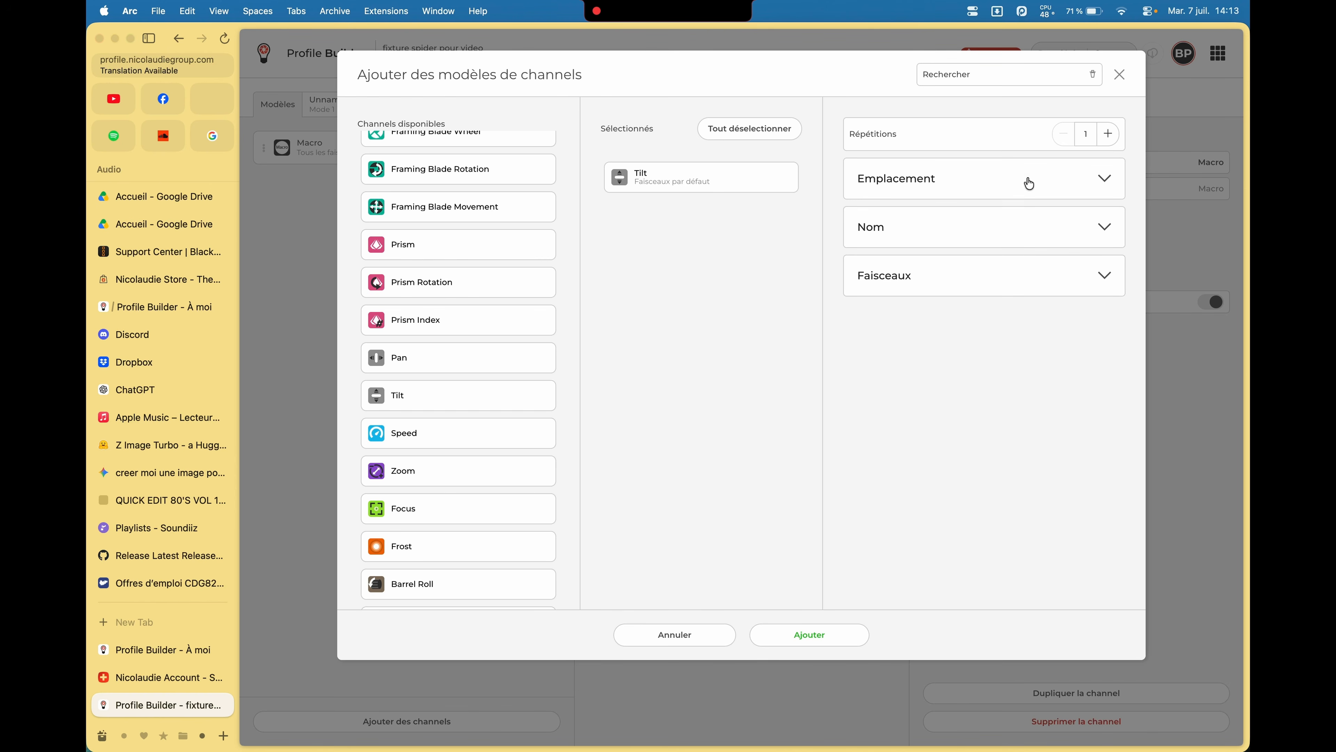
{"action": "left_click", "coordinate": [908, 286]}
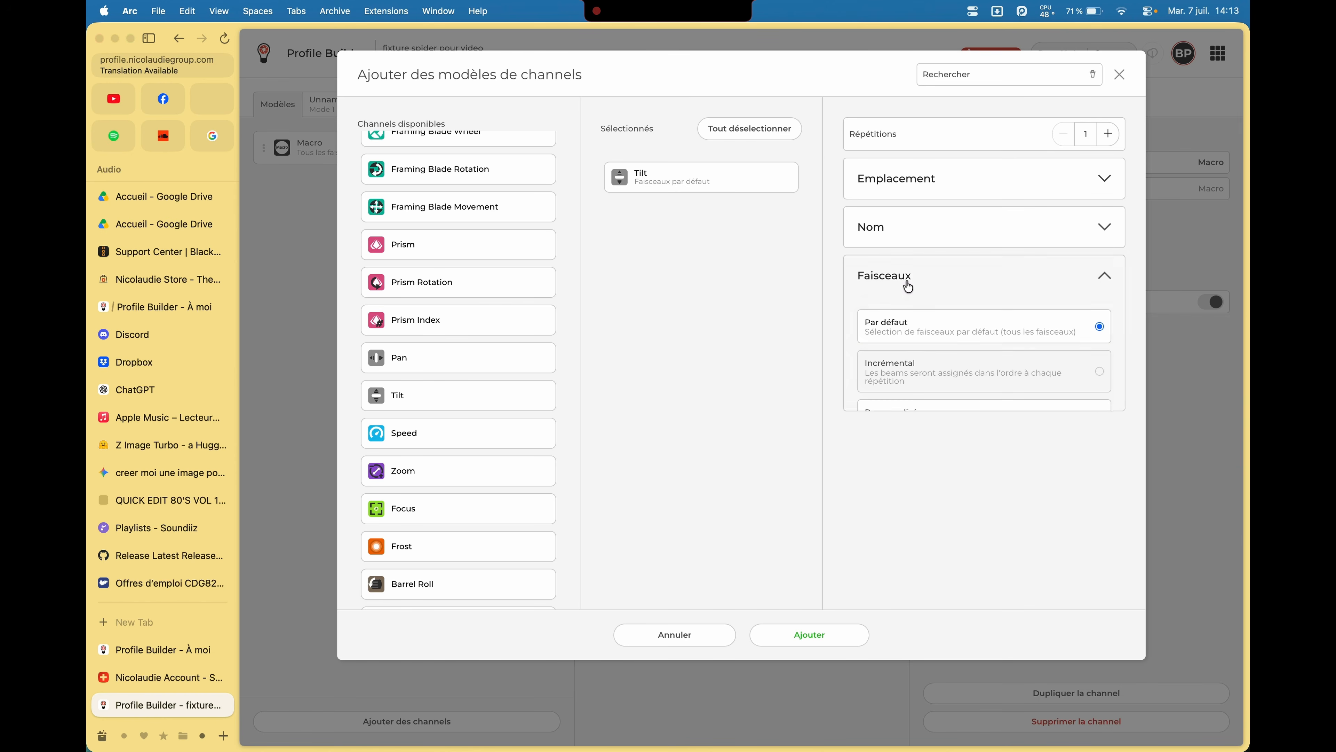
{"action": "left_click", "coordinate": [942, 425]}
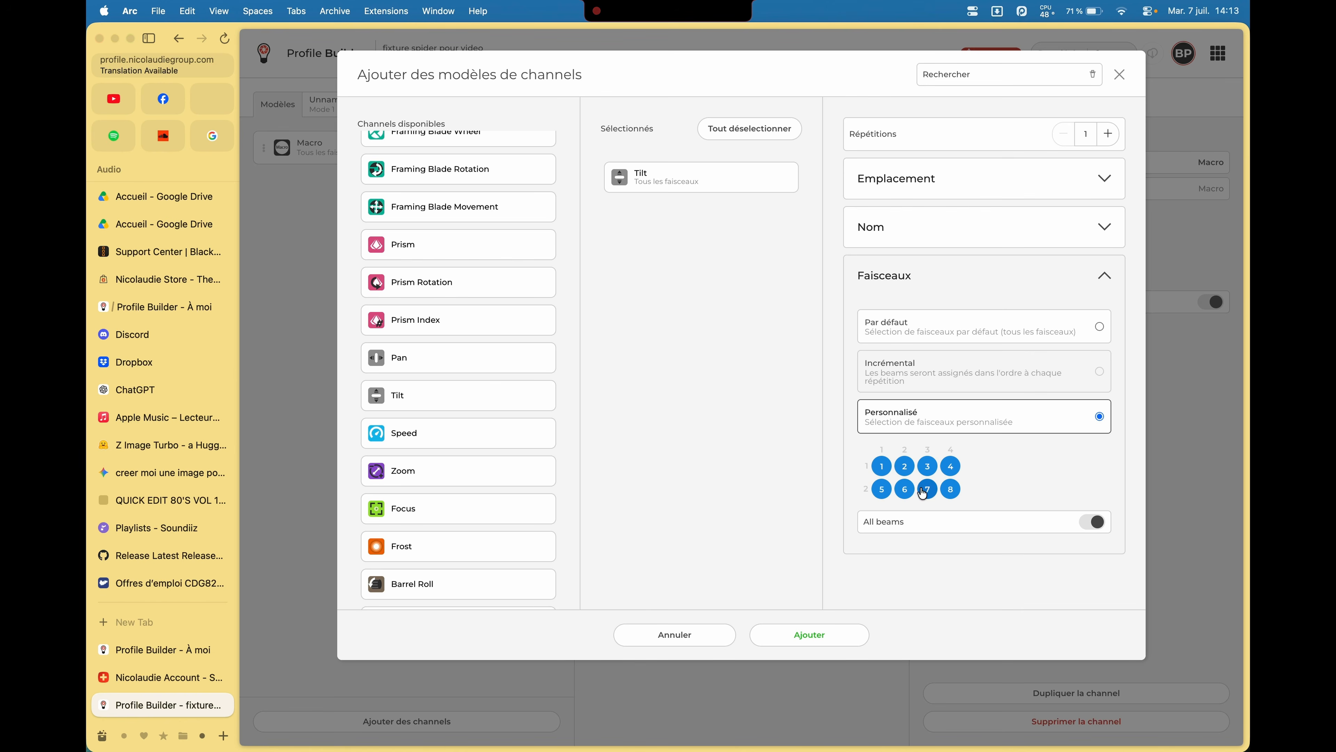
{"action": "left_click", "coordinate": [882, 490]}
{"action": "left_click", "coordinate": [904, 489]}
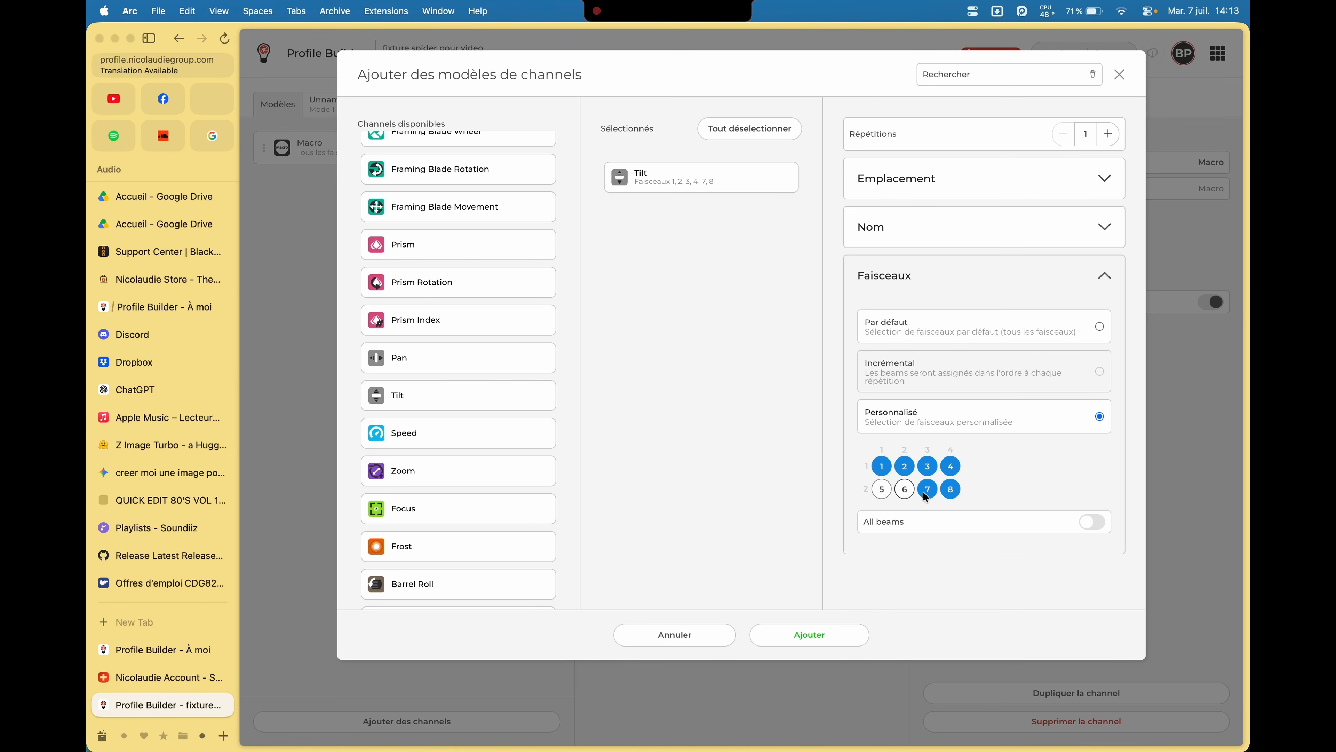
{"action": "left_click", "coordinate": [927, 489]}
{"action": "left_click", "coordinate": [950, 489]}
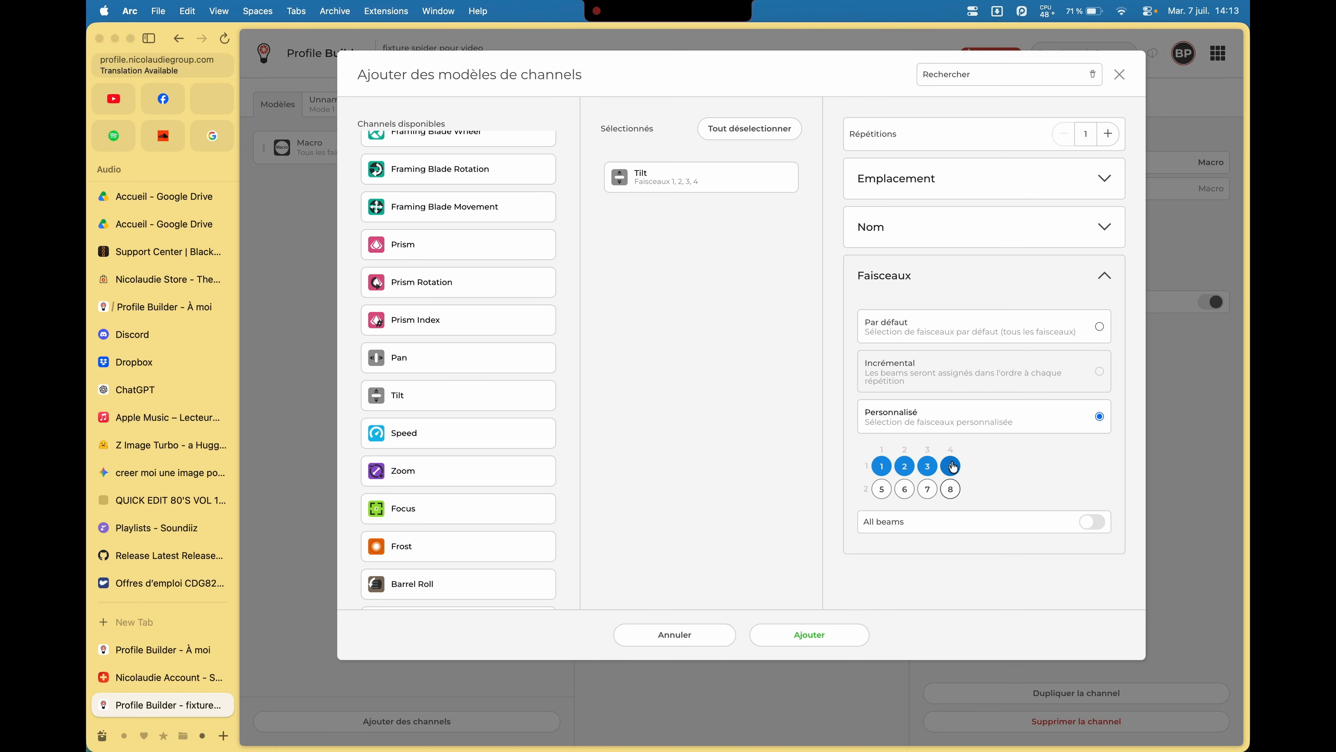
{"action": "left_click", "coordinate": [428, 403]}
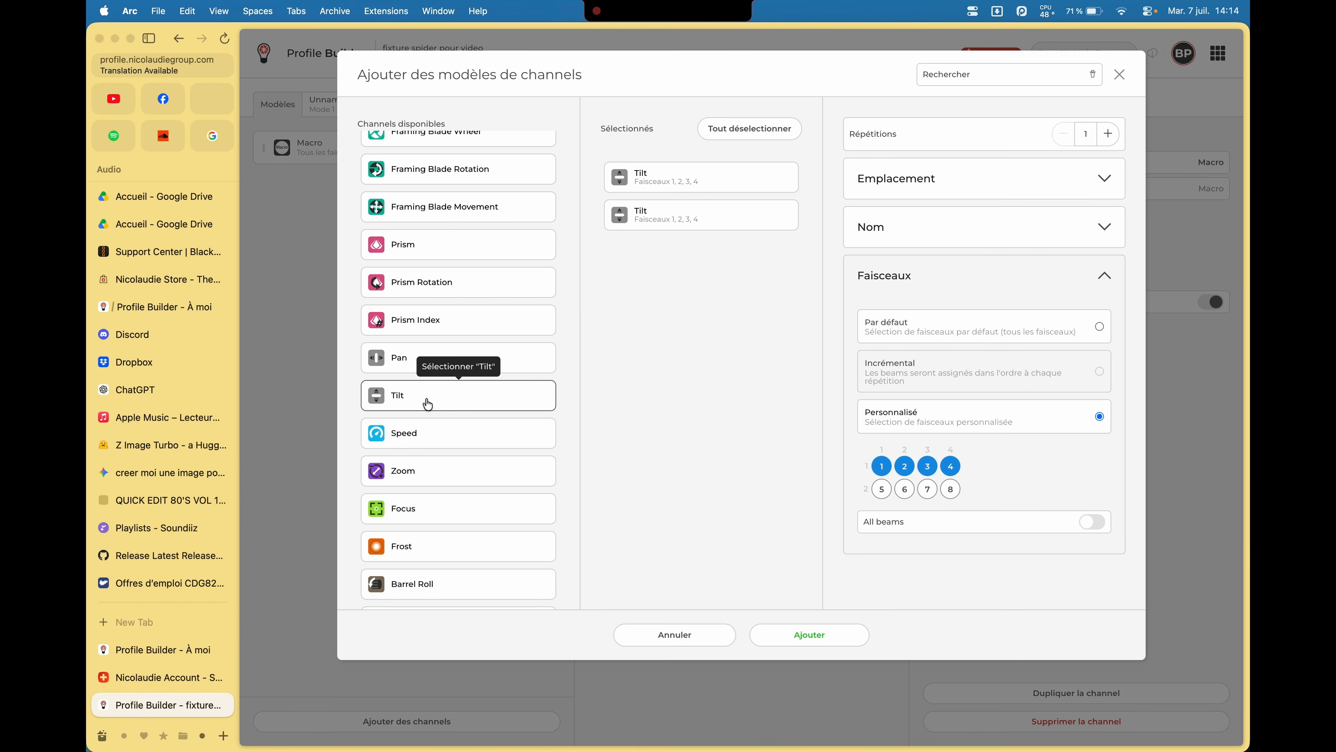
{"action": "left_click", "coordinate": [695, 217]}
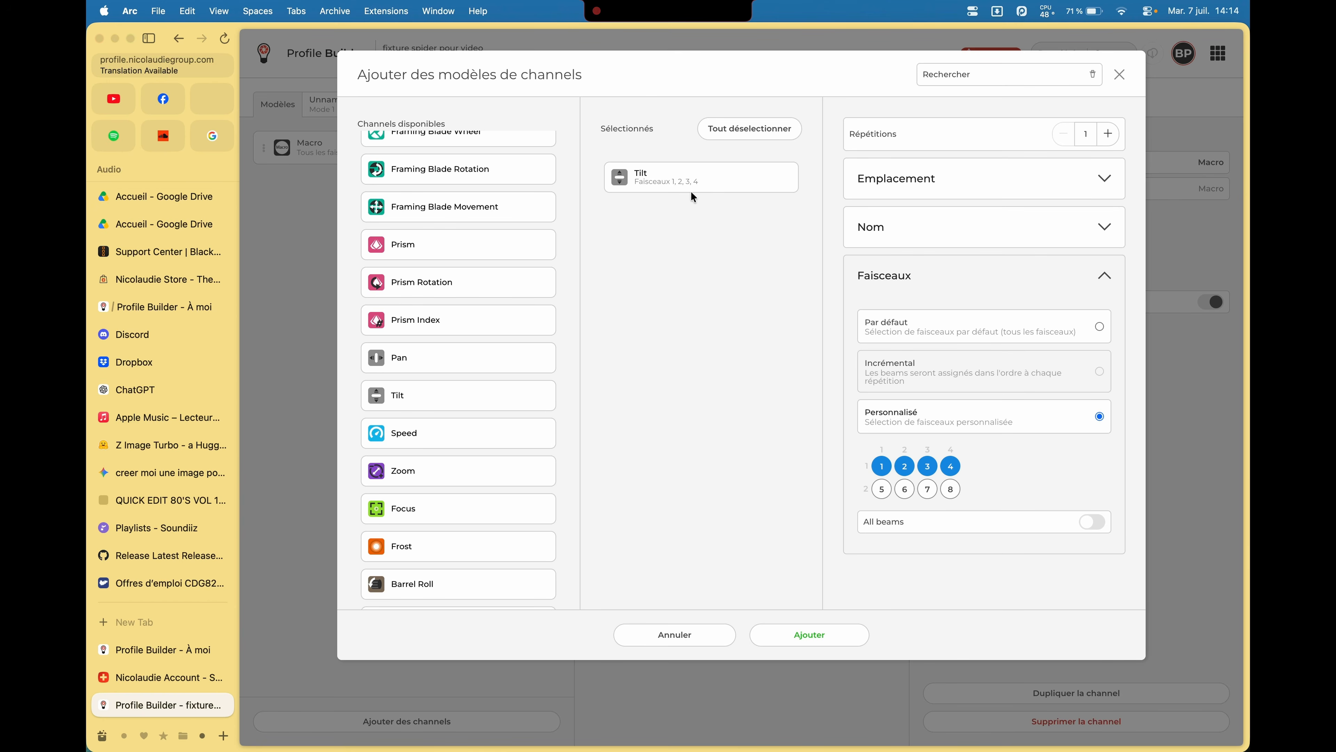
{"action": "left_click", "coordinate": [818, 643]}
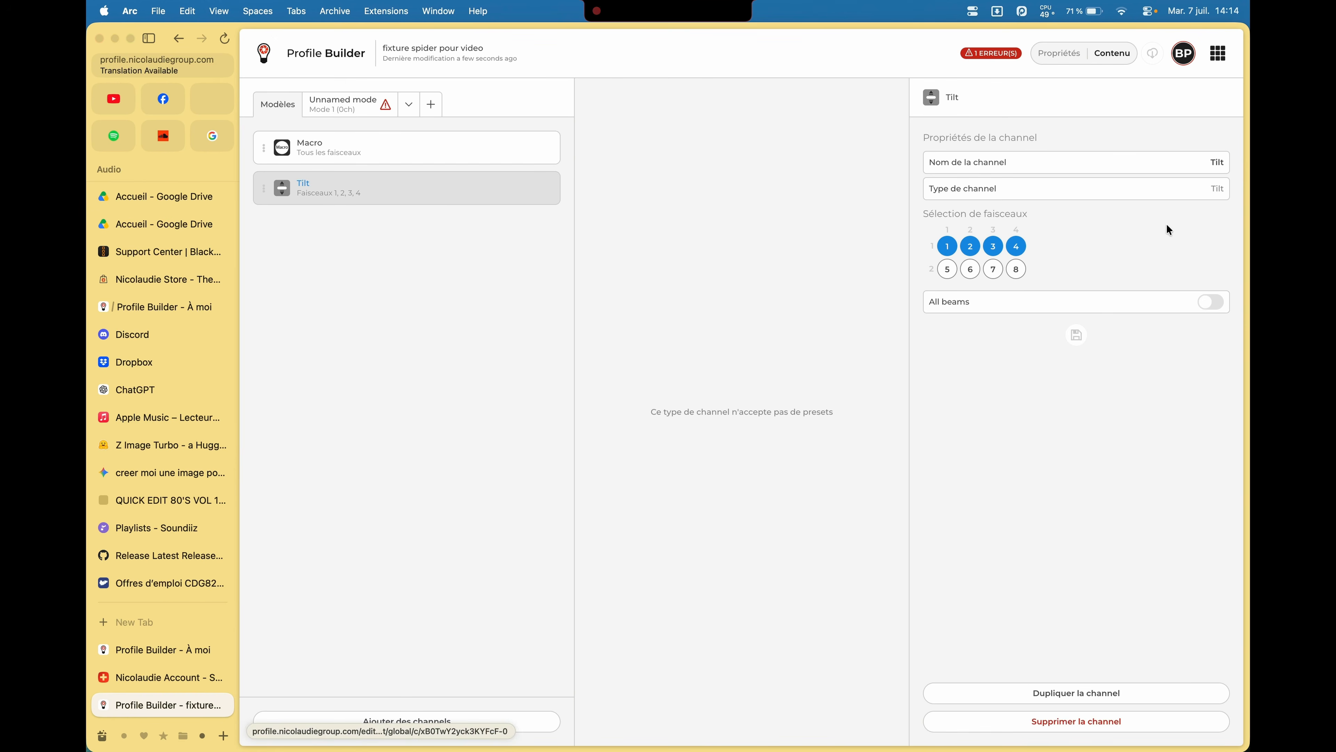
Rename the Tilt channel for beams 1 to 4 as TiltG.
{"action": "left_click", "coordinate": [1224, 162]}
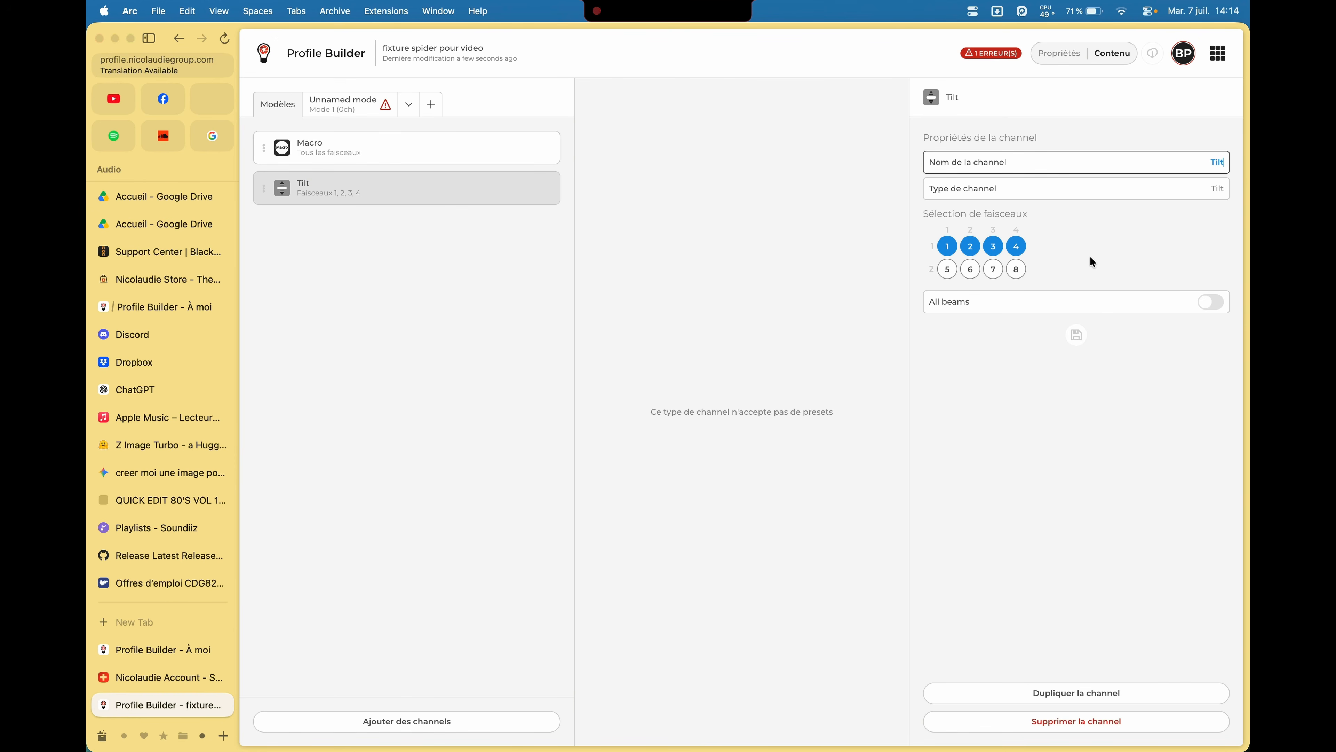
{"action": "type", "text": "G"}
{"action": "left_click", "coordinate": [1047, 457]}
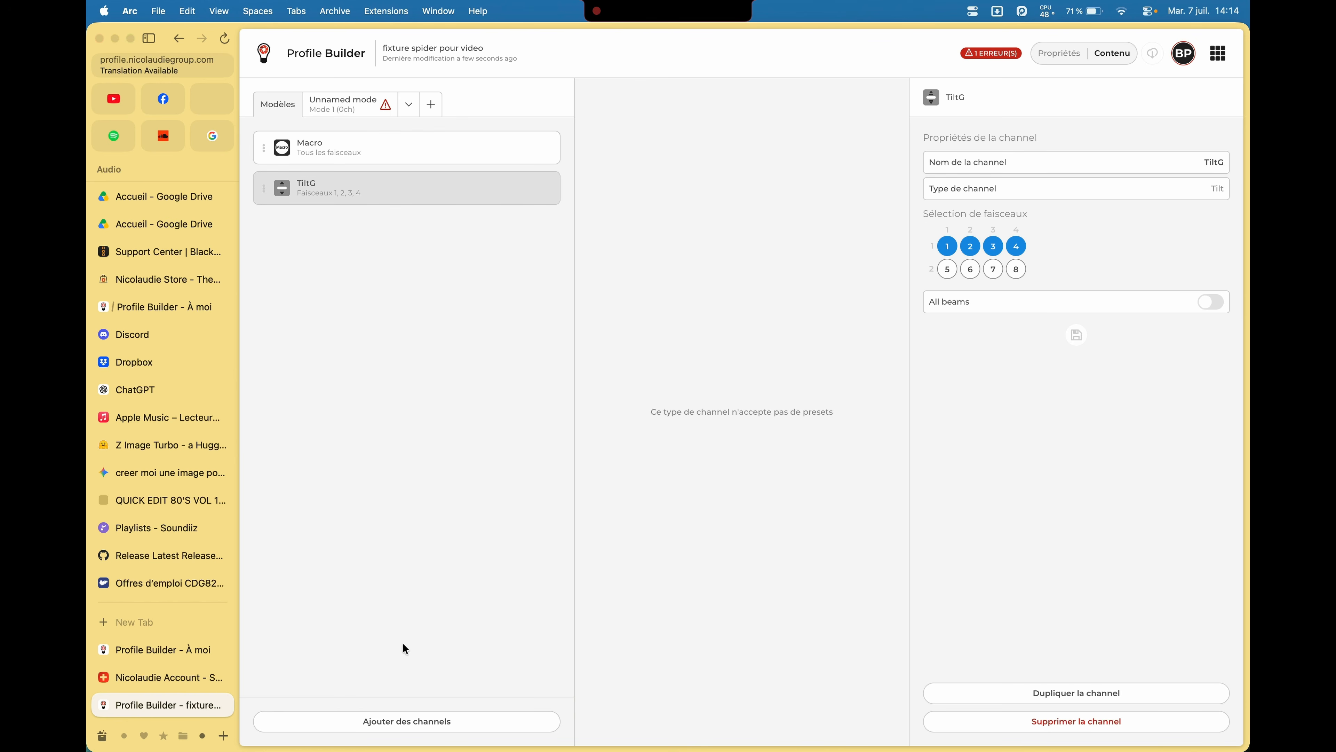
Choose a second Tilt channel model to insert after TiltG.
{"action": "left_click", "coordinate": [398, 722]}
{"action": "scroll", "coordinate": [501, 452], "scroll_direction": "down", "scroll_amount": 5}
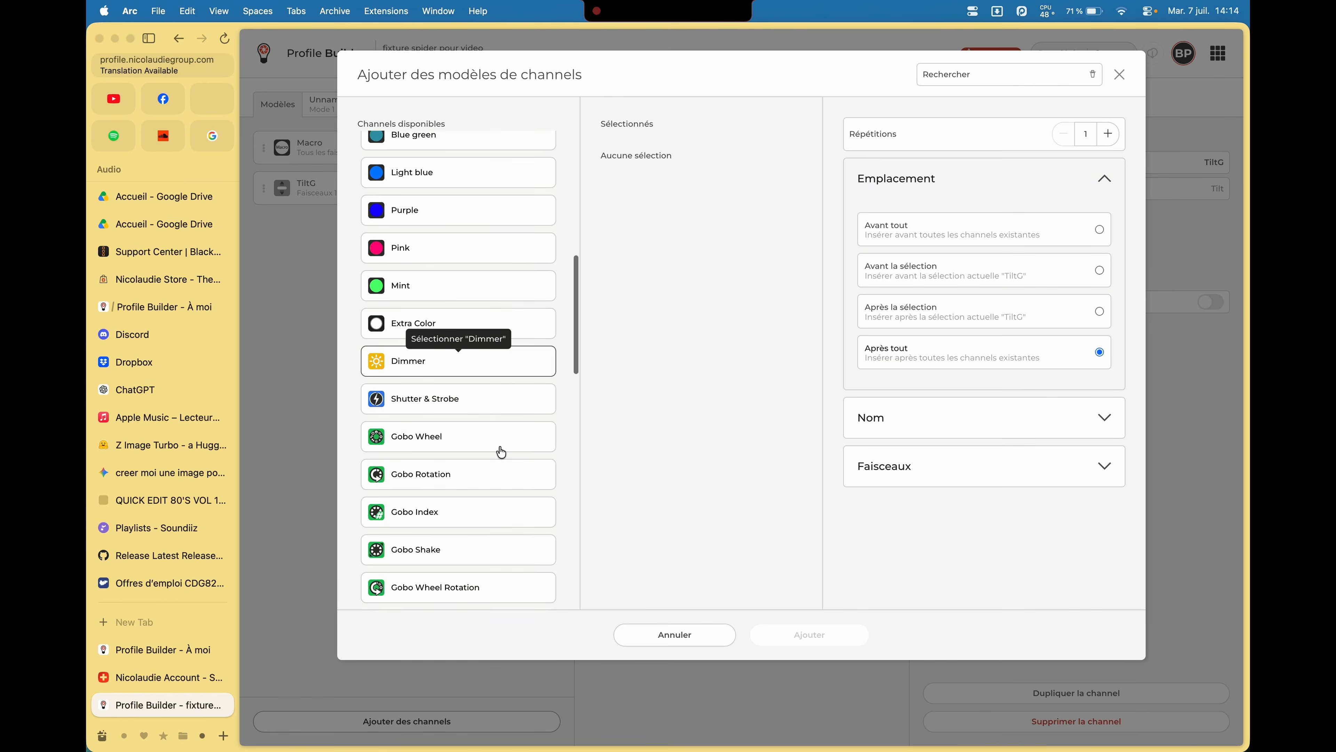
{"action": "scroll", "coordinate": [501, 451], "scroll_direction": "down", "scroll_amount": 10}
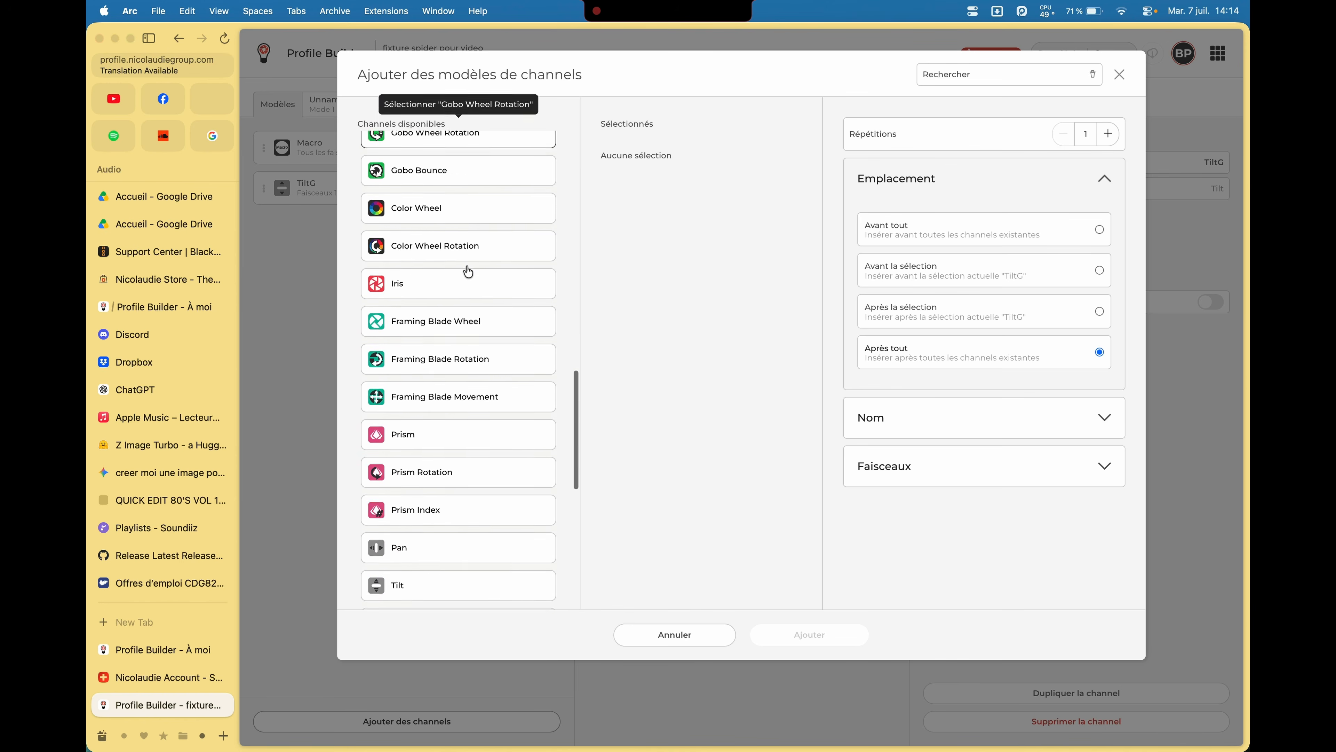
{"action": "scroll", "coordinate": [468, 271], "scroll_direction": "down", "scroll_amount": 3}
{"action": "left_click", "coordinate": [452, 474]}
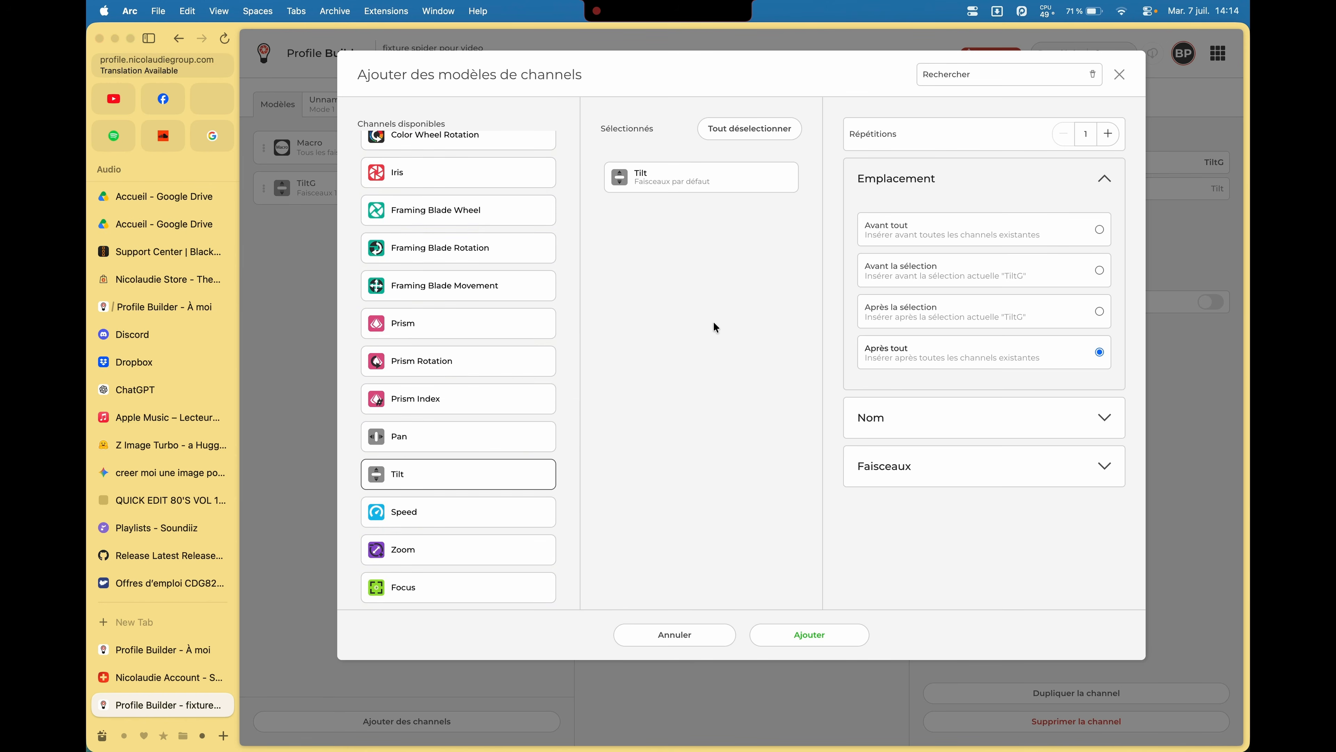
Assign the second Tilt channel a custom selection of beams 5, 6, 7 and 8, and add it to the templates.
{"action": "left_click", "coordinate": [1103, 179]}
{"action": "left_click", "coordinate": [1110, 279]}
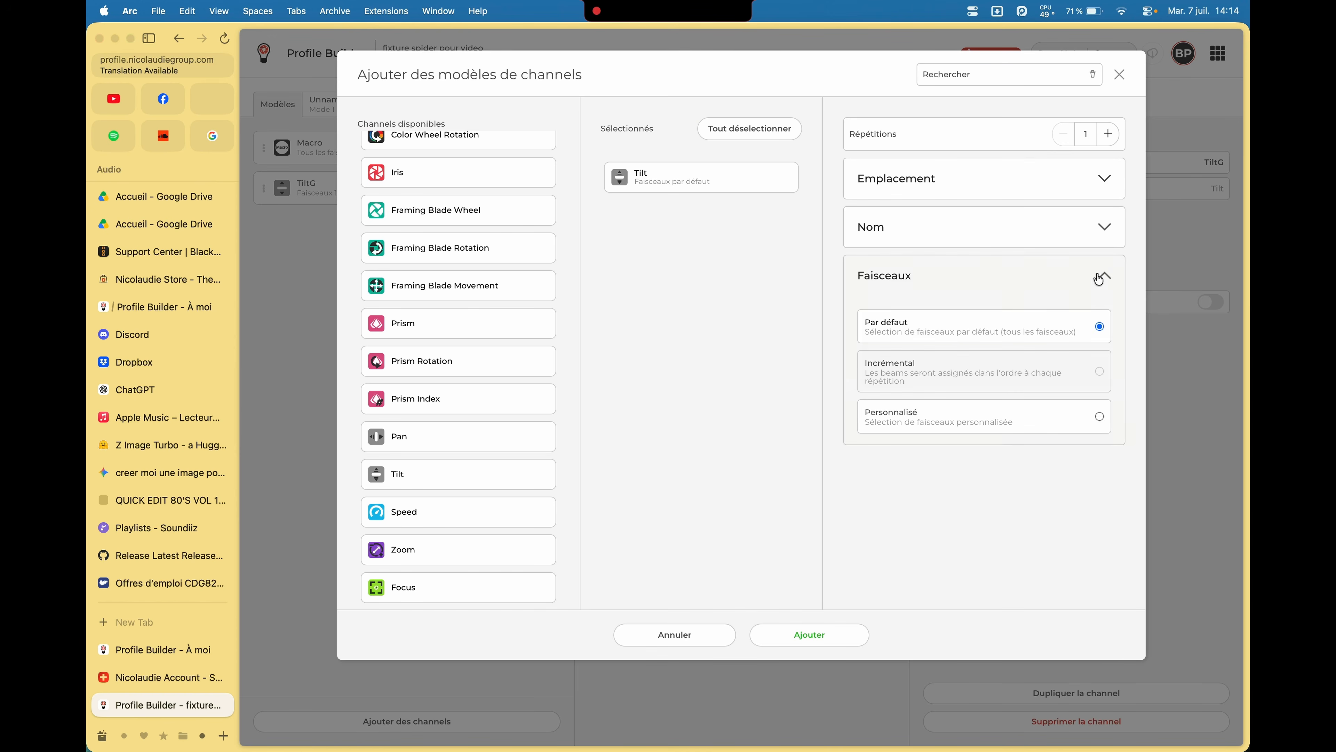
{"action": "left_click", "coordinate": [948, 412]}
{"action": "left_click", "coordinate": [882, 465]}
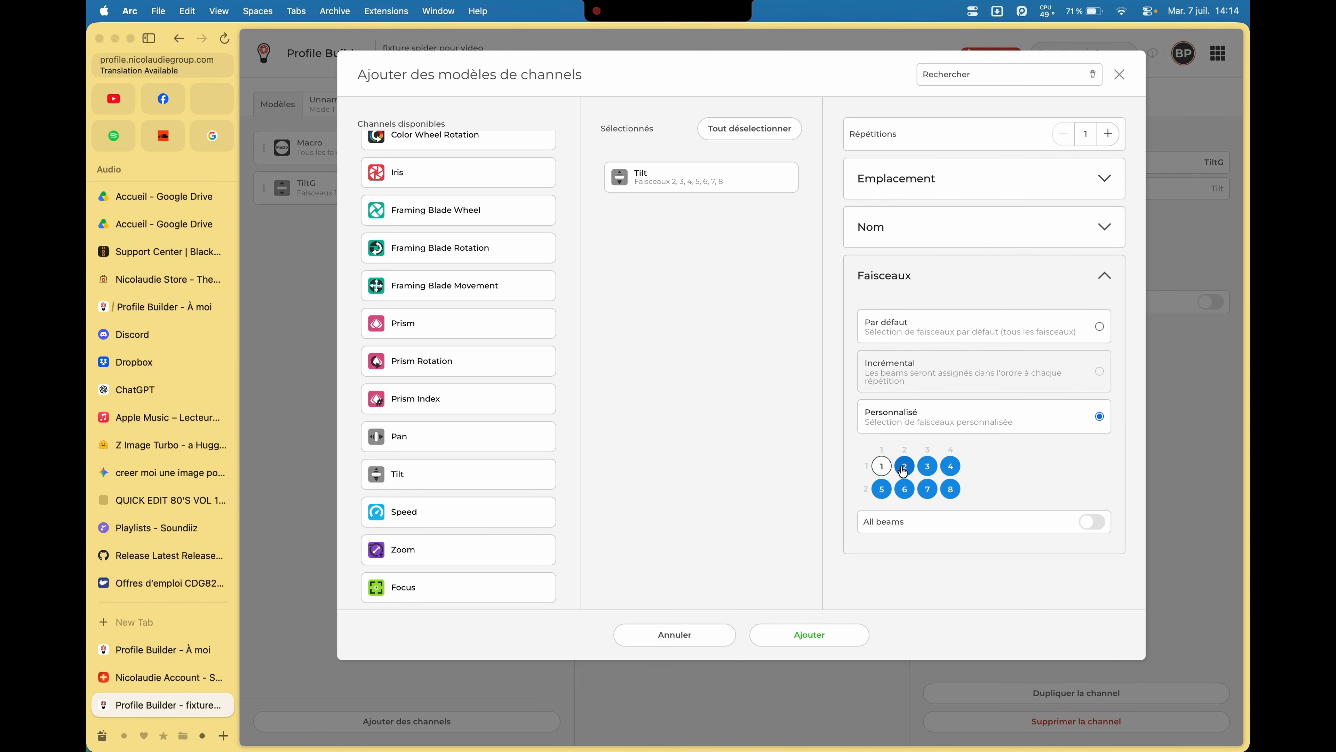
{"action": "left_click", "coordinate": [905, 466]}
{"action": "left_click", "coordinate": [928, 466]}
{"action": "left_click", "coordinate": [950, 466]}
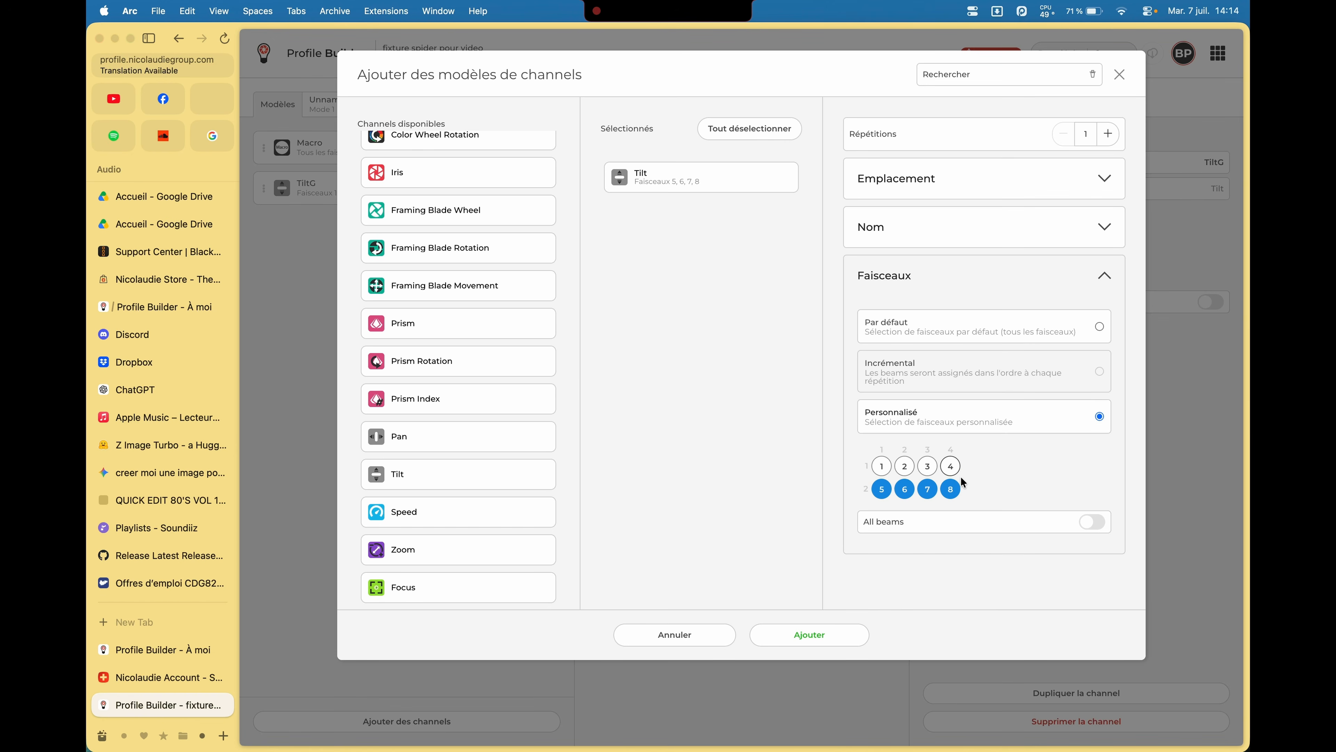
{"action": "left_click", "coordinate": [799, 637]}
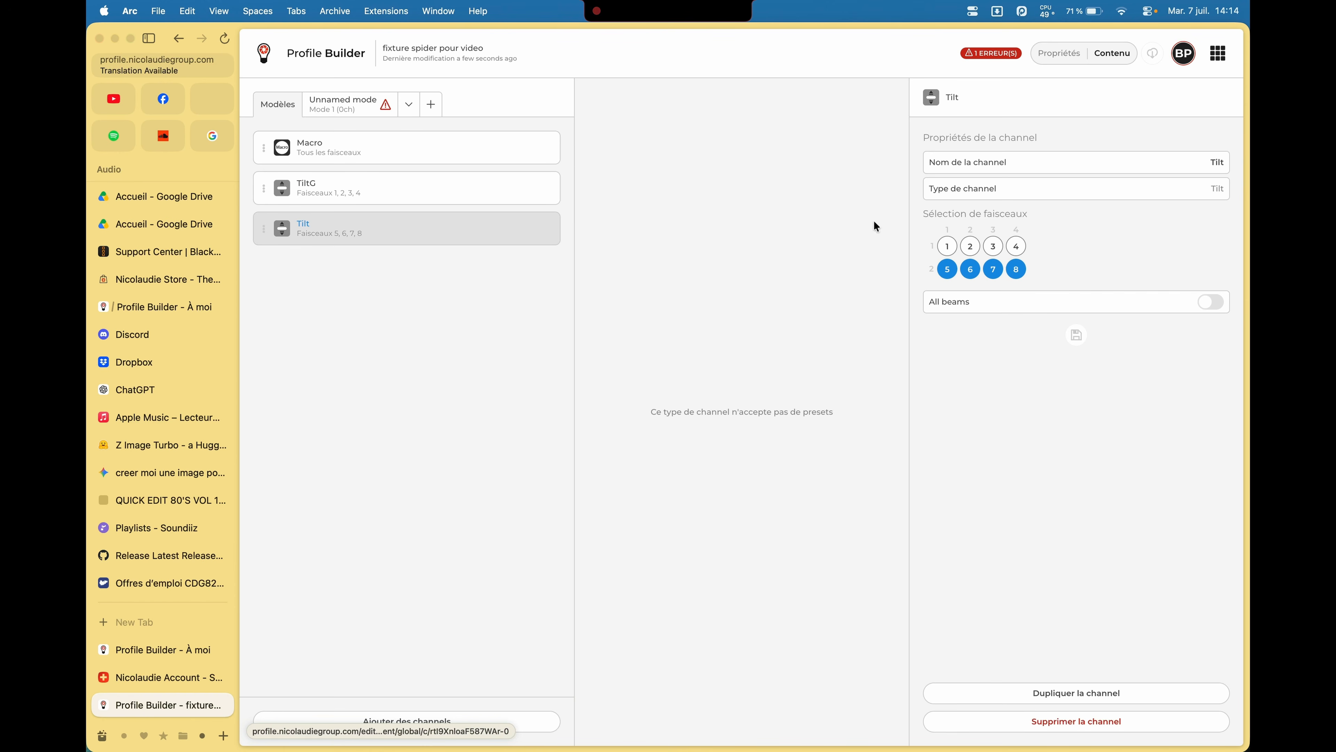
Rename the Tilt channel for beams 5 to 8 as TiltD.
{"action": "left_click", "coordinate": [1225, 162]}
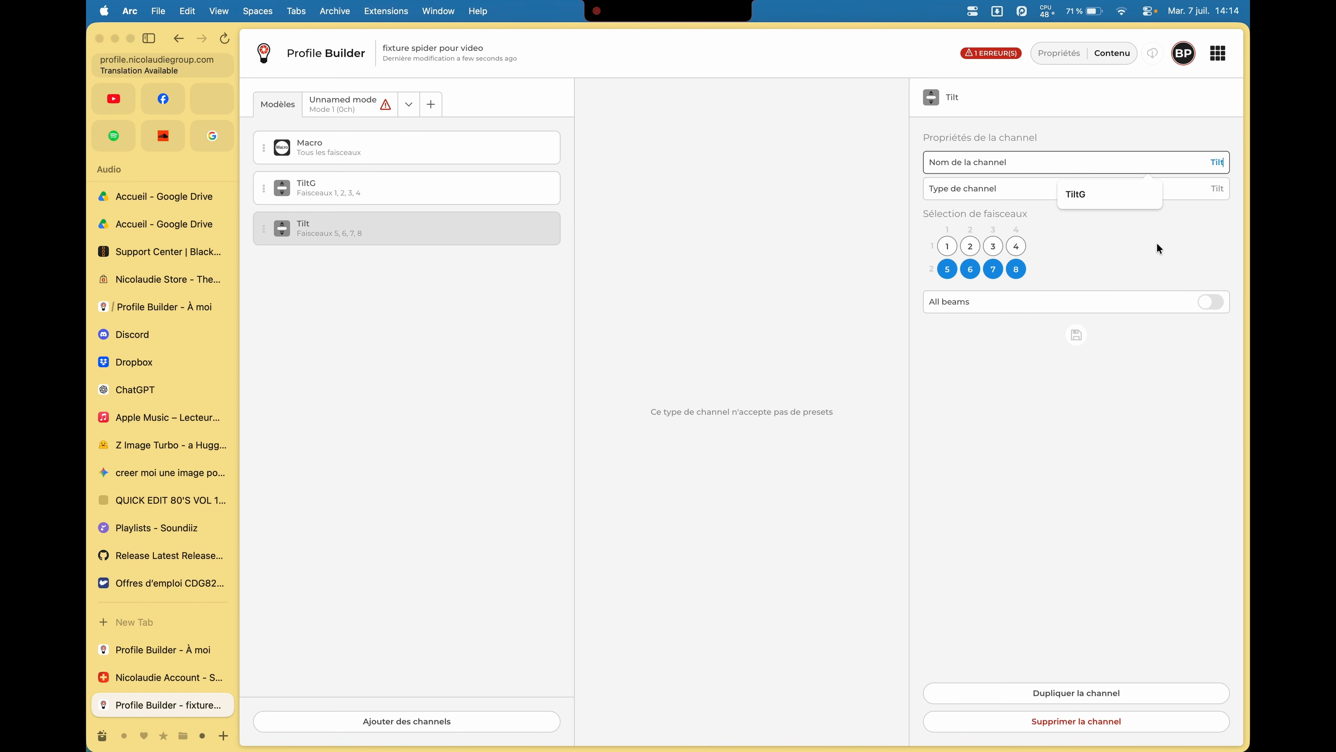
{"action": "type", "text": "D"}
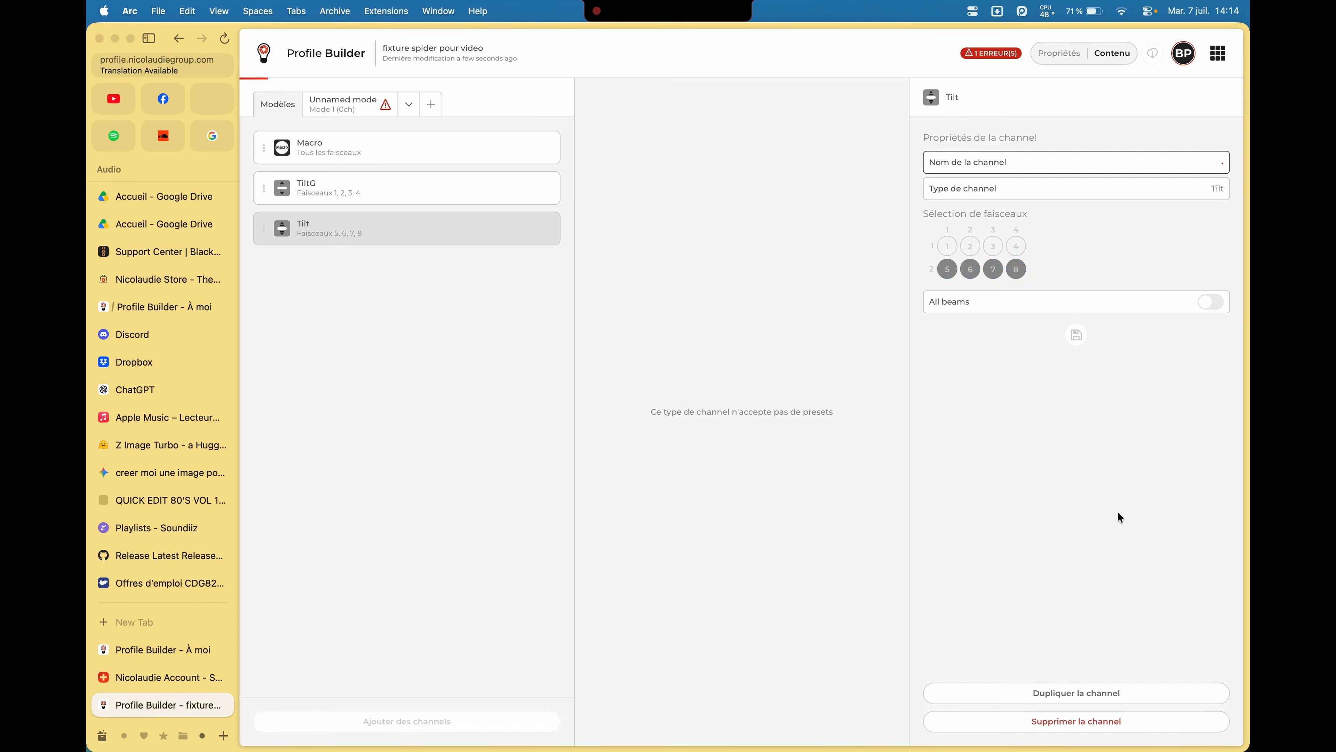
{"action": "left_click", "coordinate": [1117, 511]}
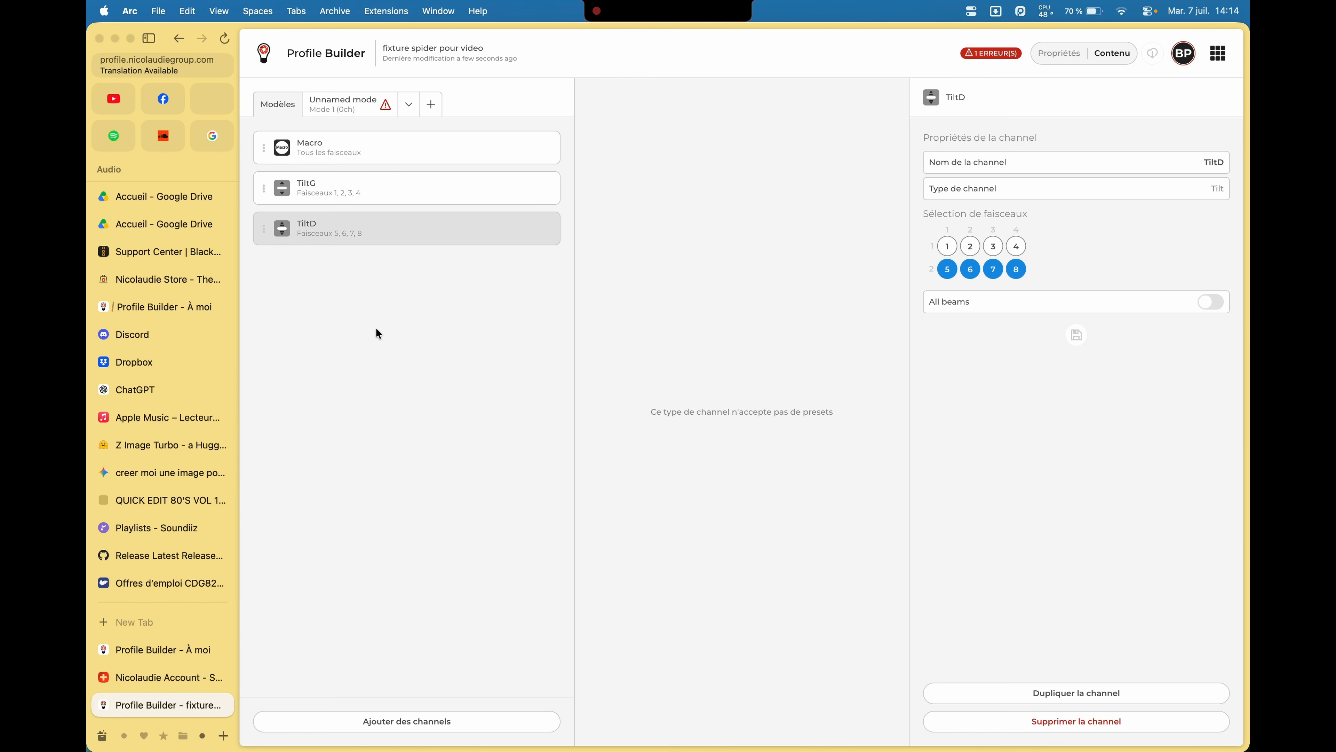
Add a Dimmer channel model for all beams after the existing channels.
{"action": "left_click", "coordinate": [414, 731]}
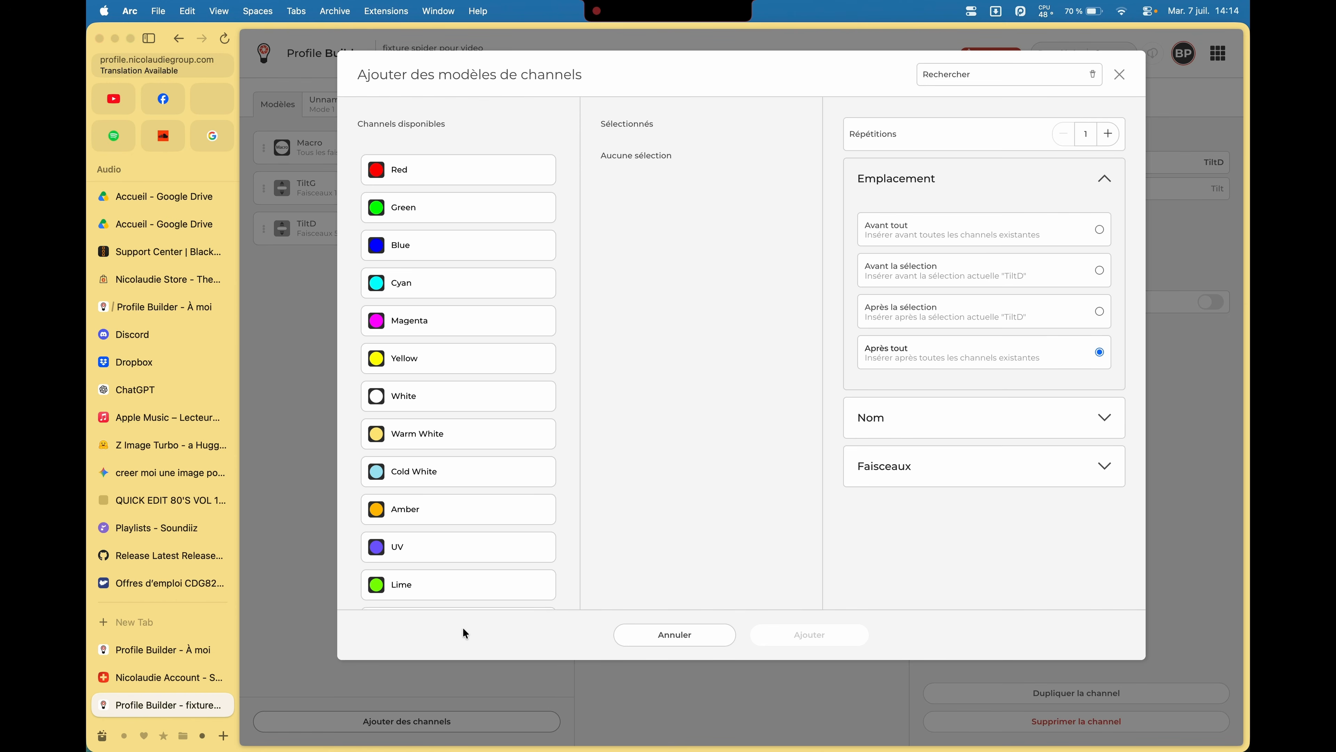
{"action": "scroll", "coordinate": [449, 445], "scroll_direction": "down", "scroll_amount": 10}
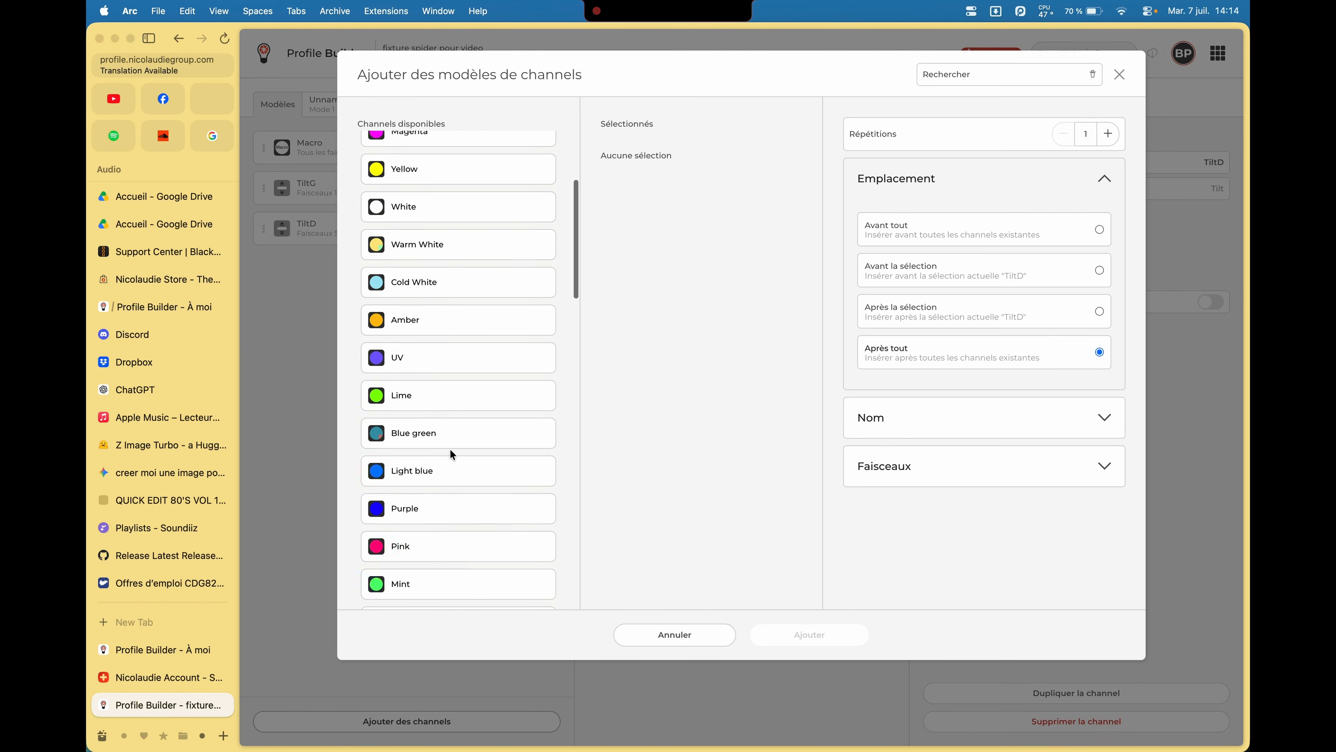
{"action": "left_click", "coordinate": [420, 319]}
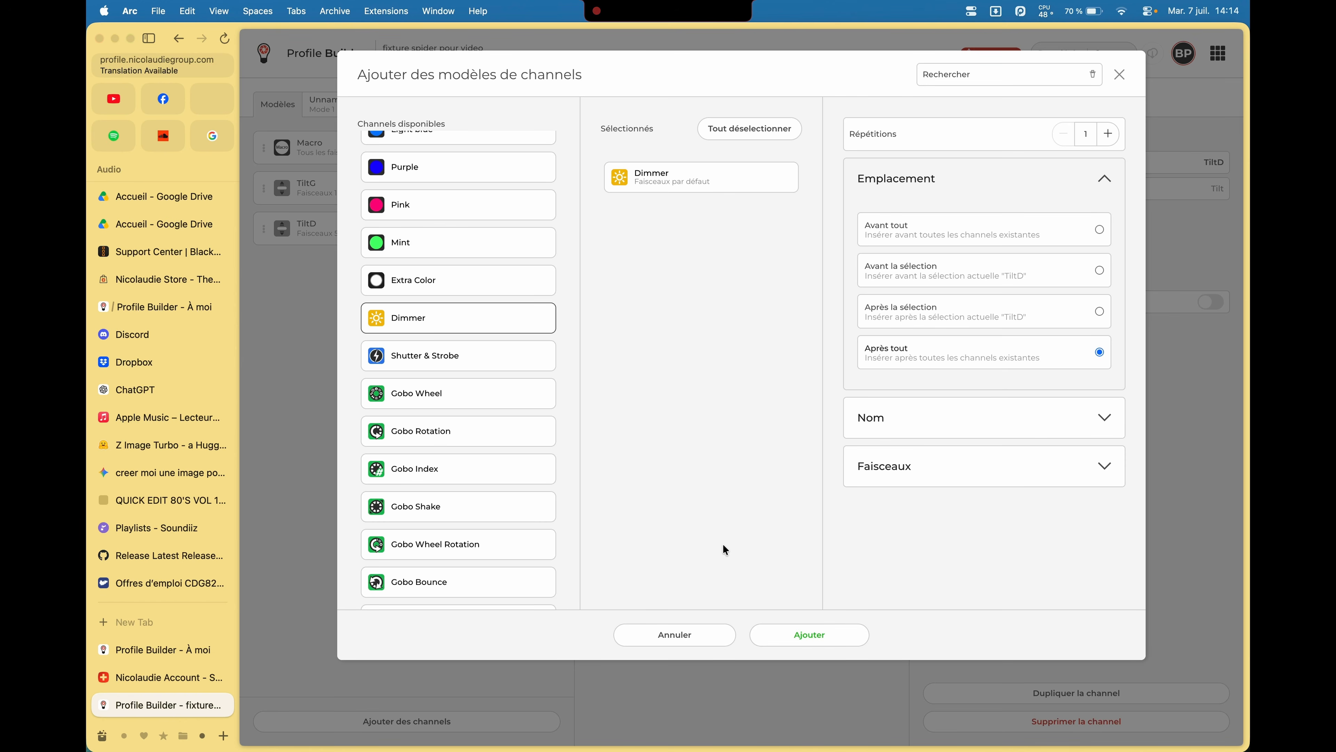
{"action": "left_click", "coordinate": [796, 635]}
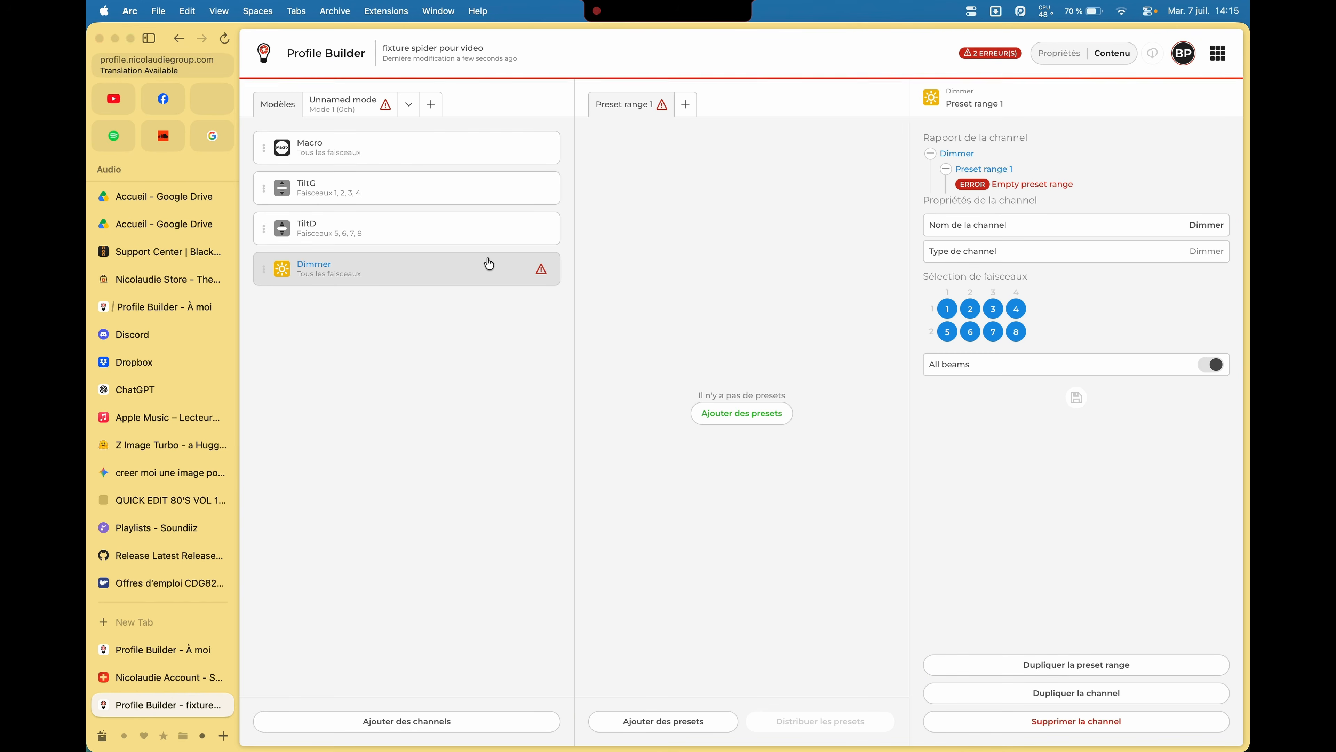
Add the recommended Dimmer preset to the Dimmer channel's empty preset range.
{"action": "left_click", "coordinate": [733, 417]}
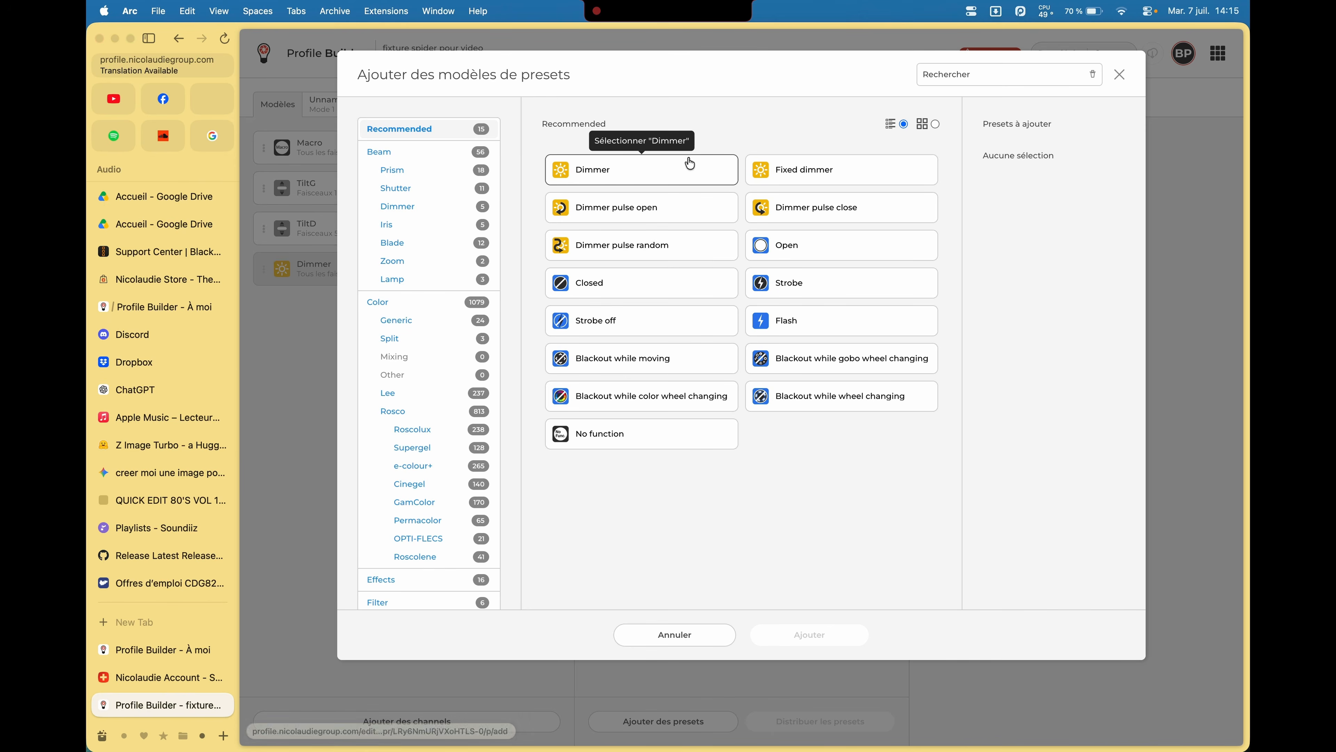
{"action": "left_click", "coordinate": [624, 173]}
{"action": "left_click", "coordinate": [809, 634]}
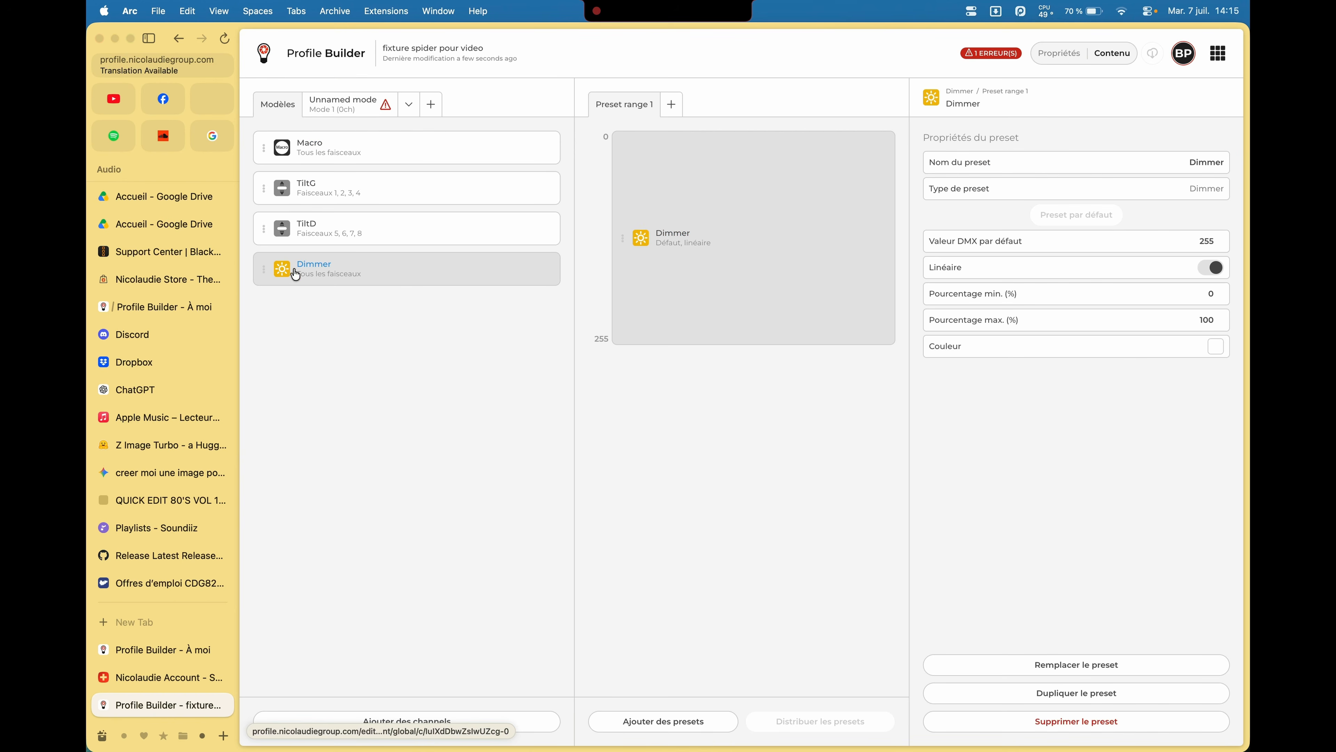
Move the Dimmer channel above TiltD and restore the original channel order.
{"action": "left_click_drag", "start_coordinate": [270, 270], "coordinate": [262, 224]}
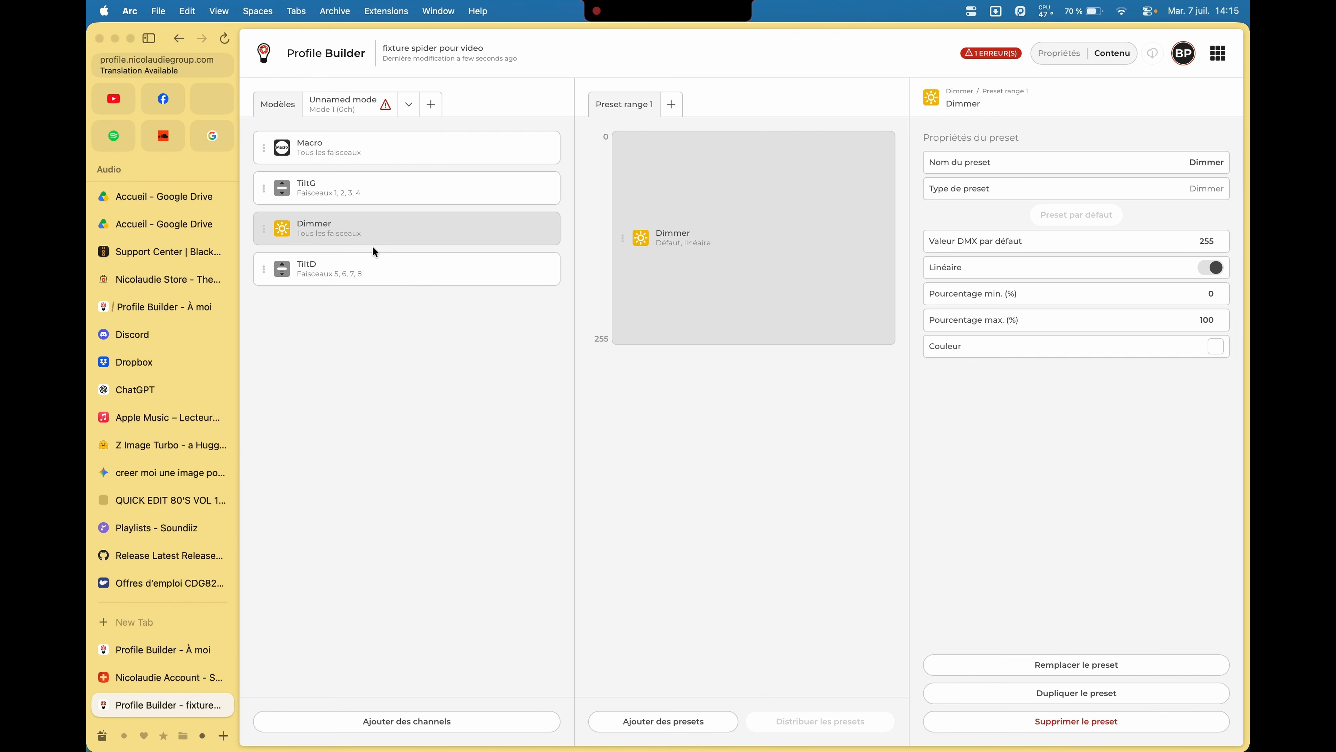
{"action": "left_click_drag", "start_coordinate": [263, 269], "coordinate": [268, 213]}
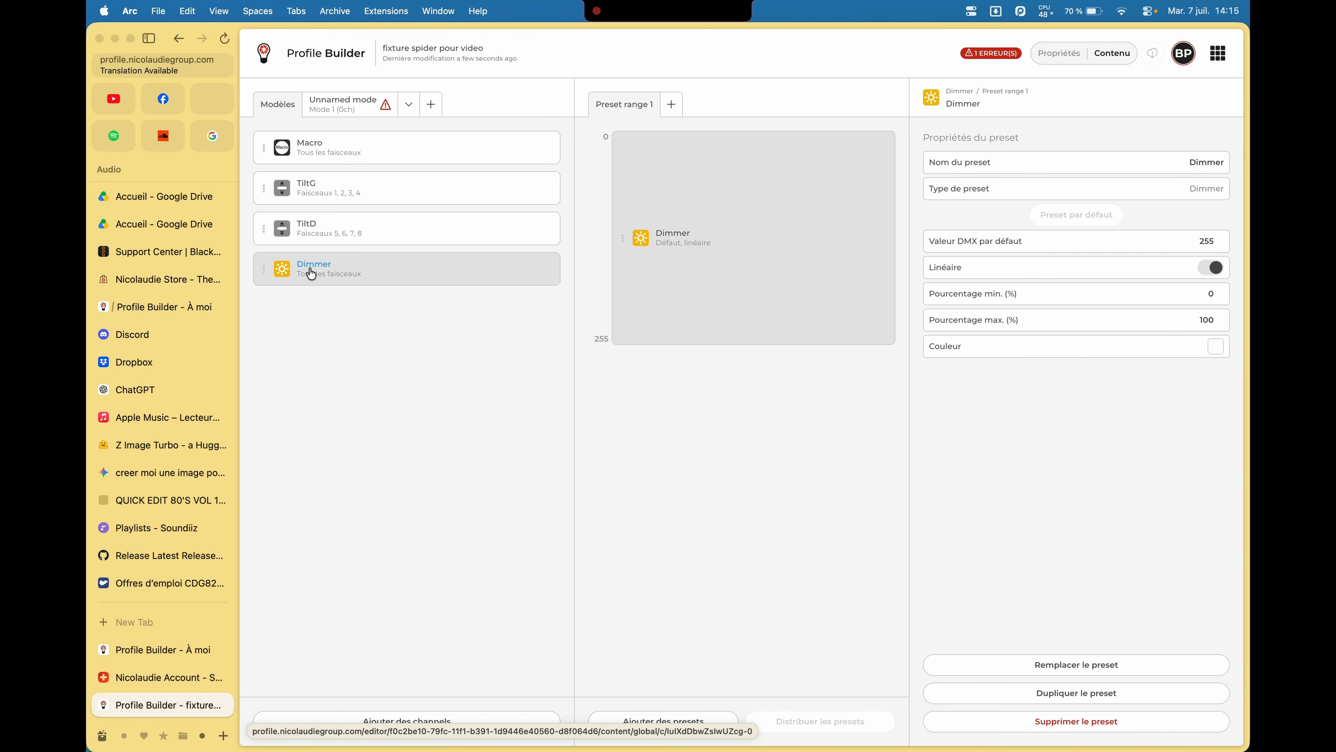
Add a Shutter & Strobe channel model after all the existing channels.
{"action": "left_click", "coordinate": [402, 721]}
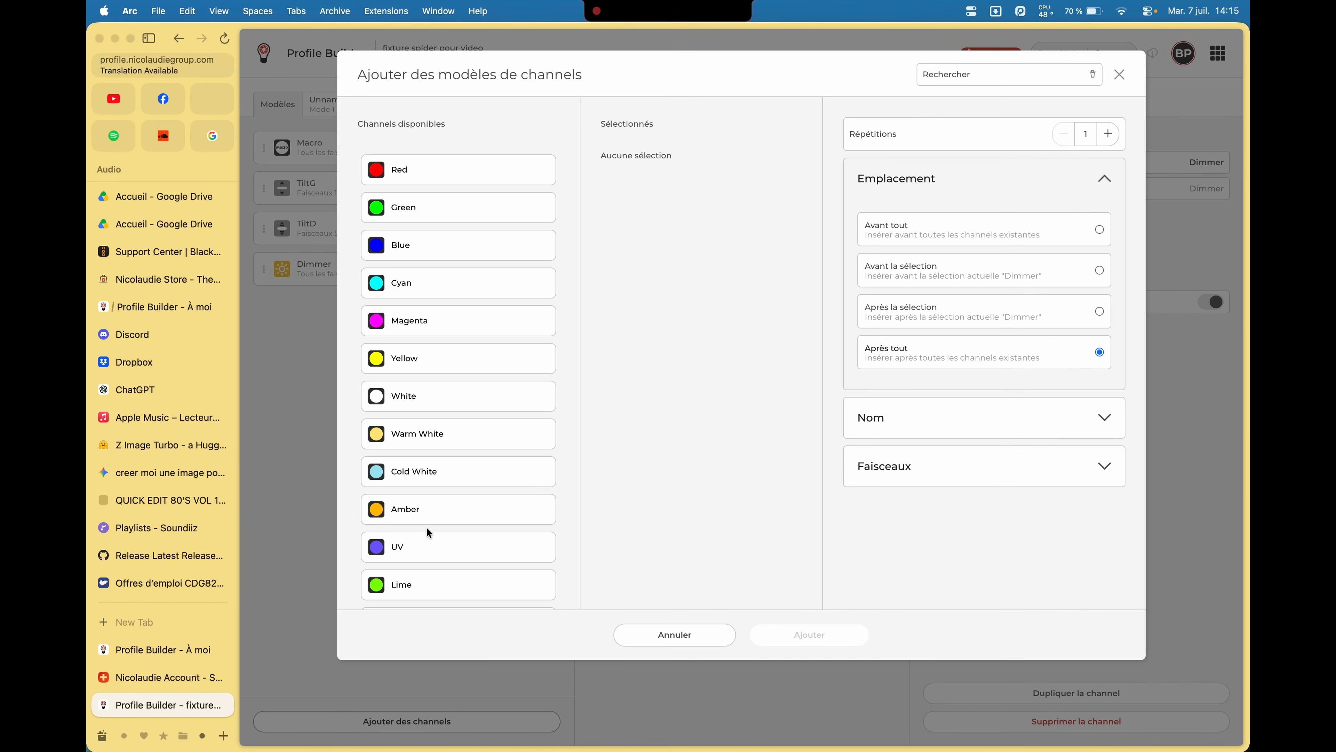
{"action": "scroll", "coordinate": [428, 531], "scroll_direction": "down", "scroll_amount": 20}
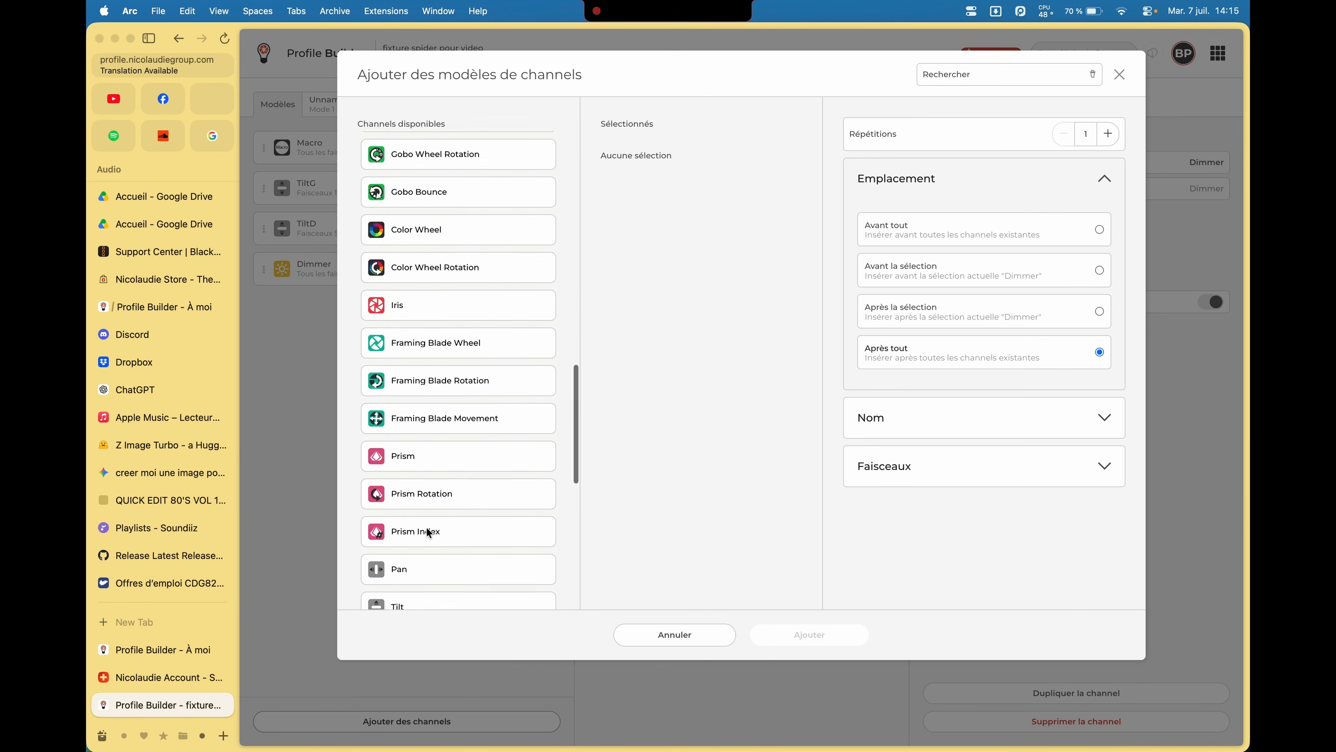
{"action": "scroll", "coordinate": [428, 532], "scroll_direction": "down", "scroll_amount": 10}
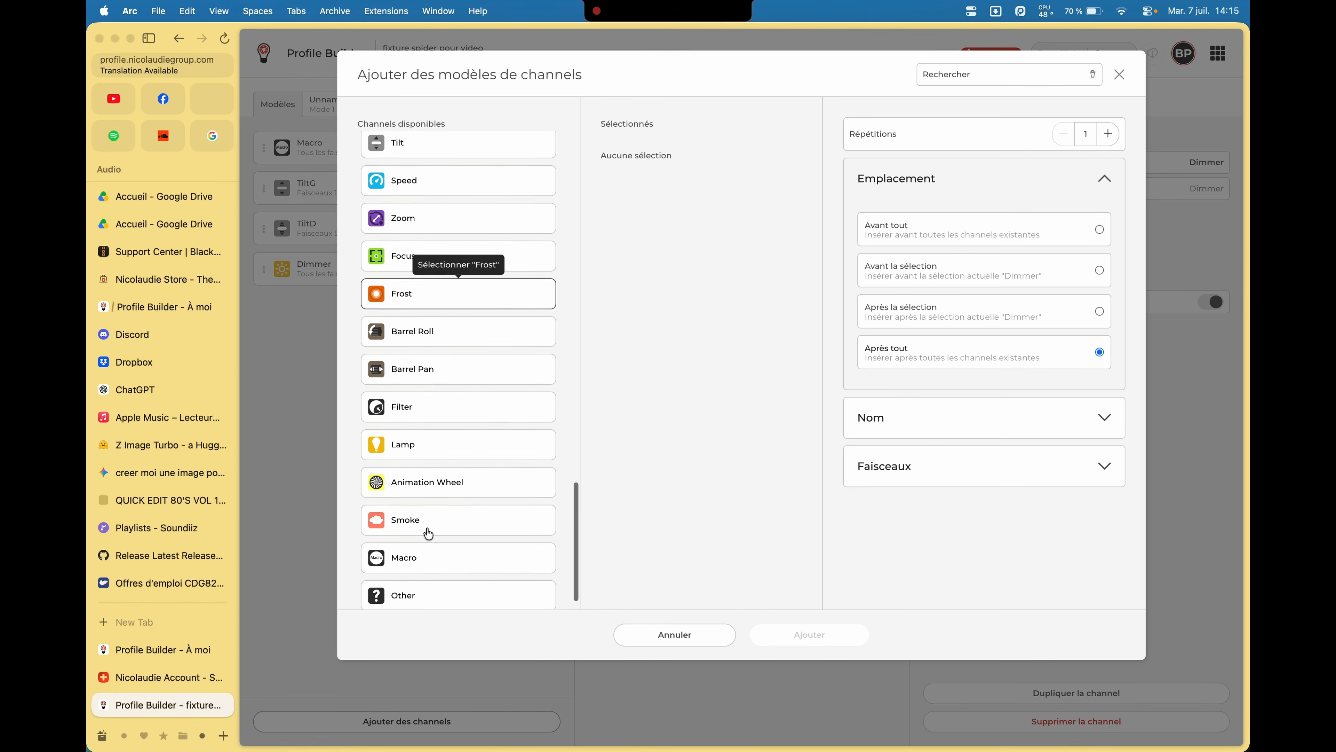
{"action": "scroll", "coordinate": [428, 533], "scroll_direction": "down", "scroll_amount": 1}
{"action": "scroll", "coordinate": [428, 533], "scroll_direction": "up", "scroll_amount": 12}
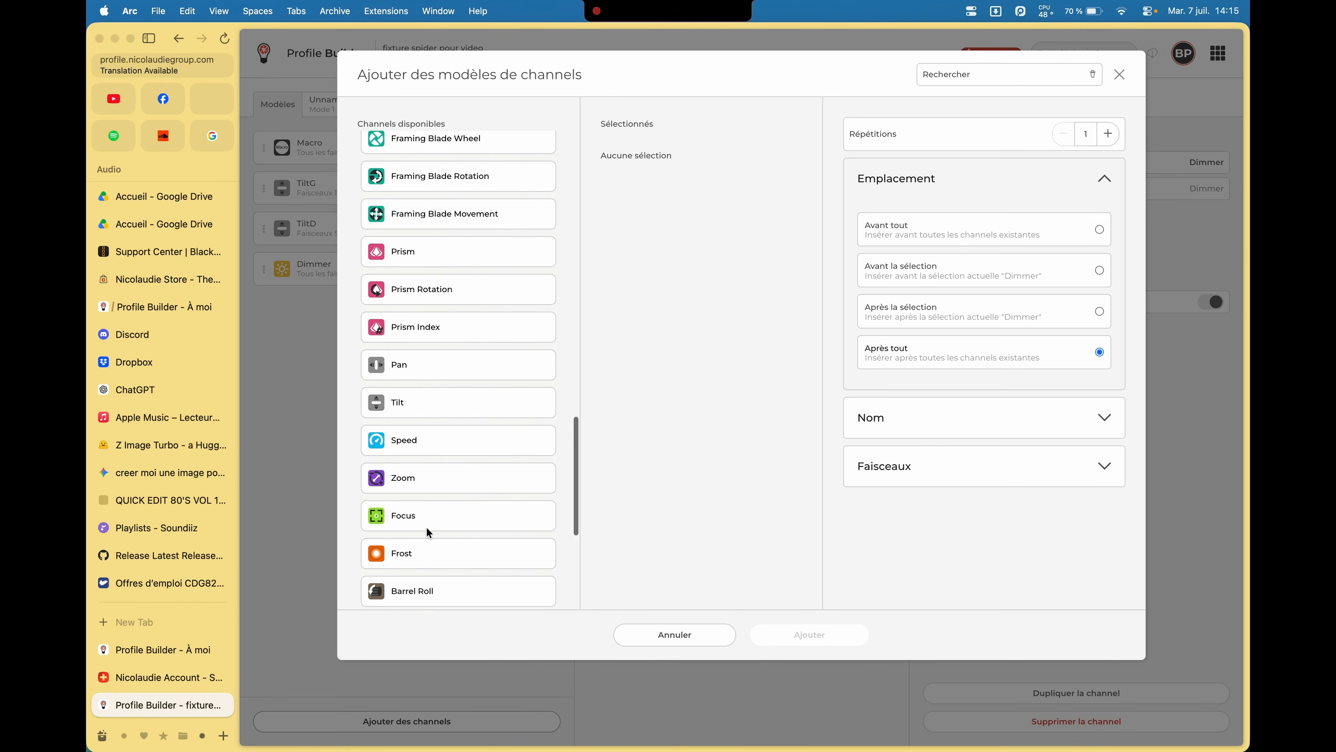
{"action": "scroll", "coordinate": [427, 533], "scroll_direction": "up", "scroll_amount": 6}
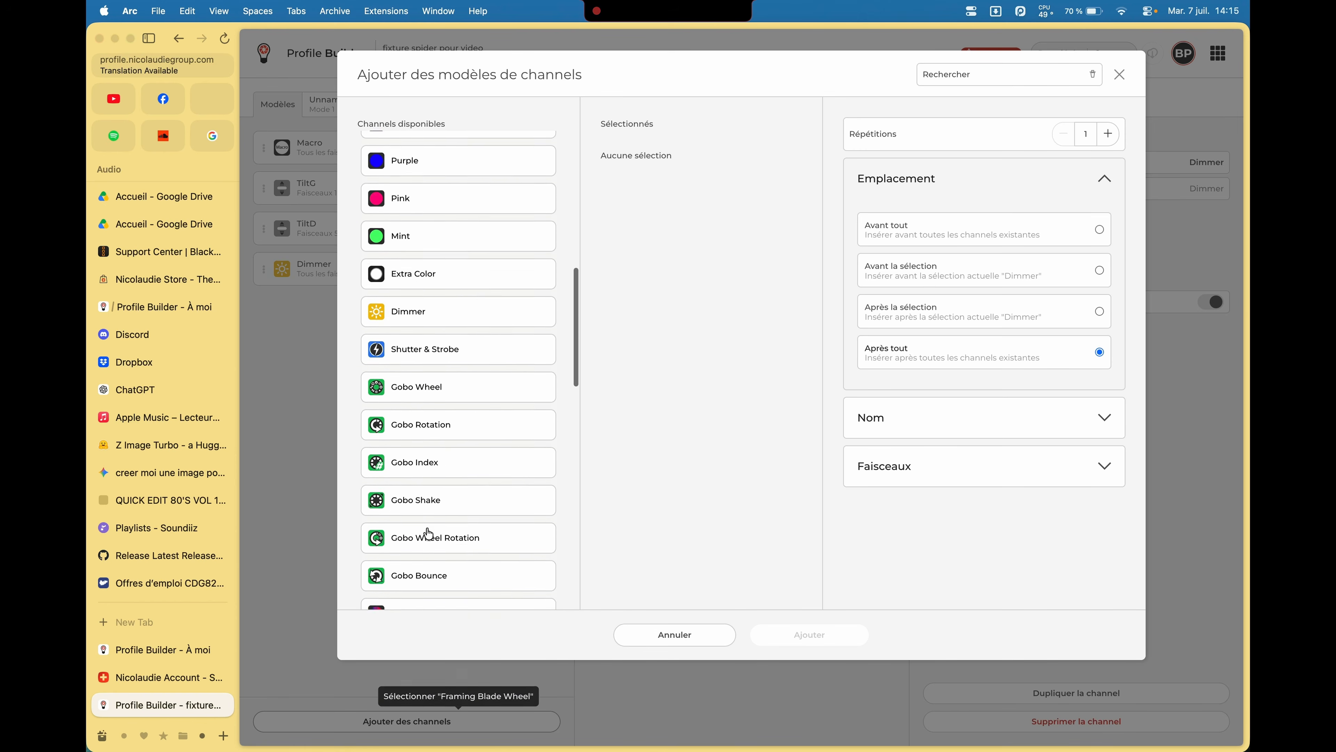
{"action": "left_click", "coordinate": [405, 356]}
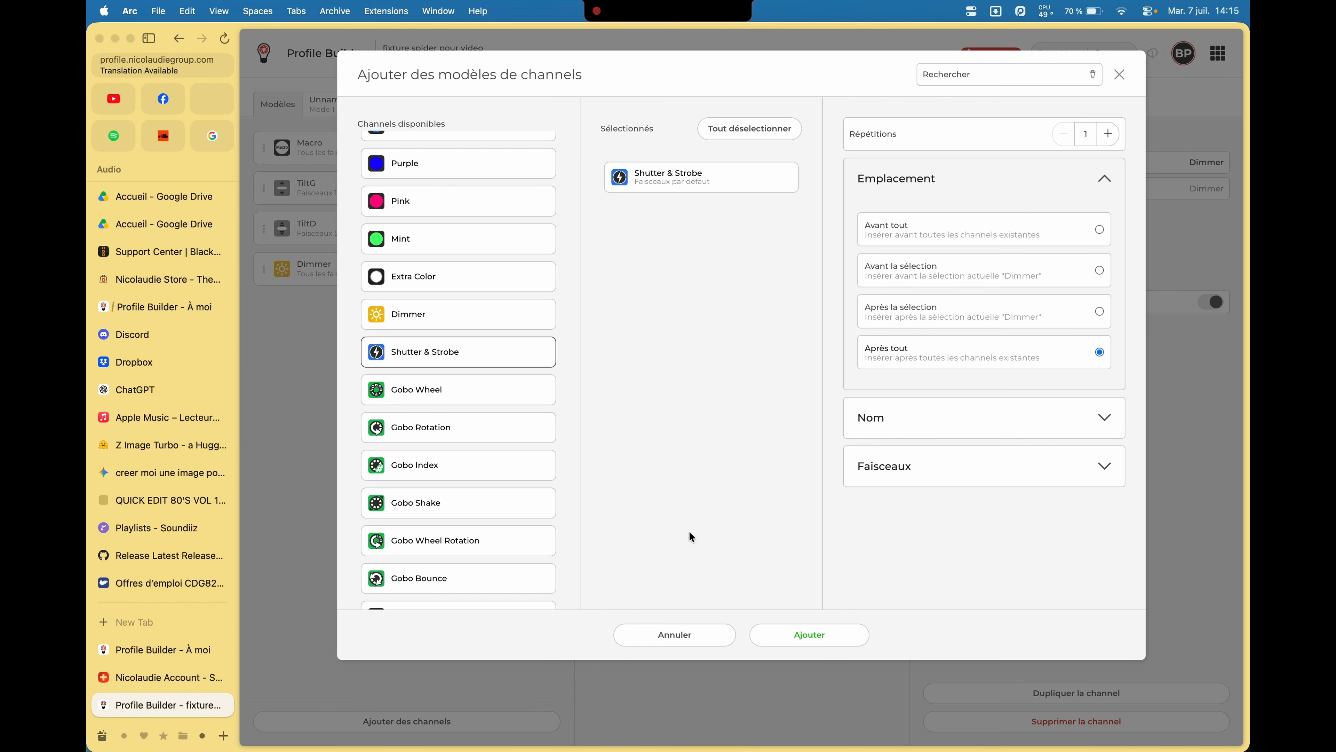
{"action": "left_click", "coordinate": [803, 636]}
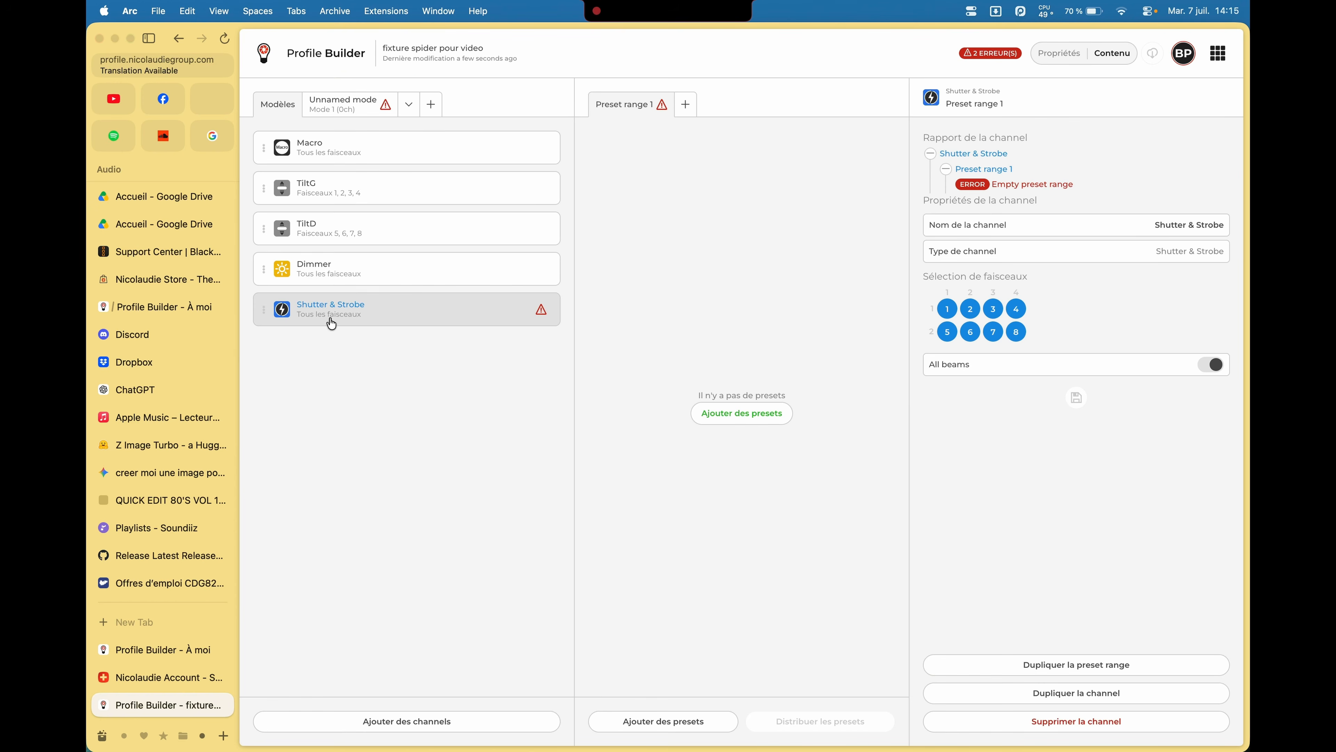
Add the Strobe off and Strobe presets to the Shutter & Strobe channel and end the Strobe off range at 10.
{"action": "left_click", "coordinate": [738, 414]}
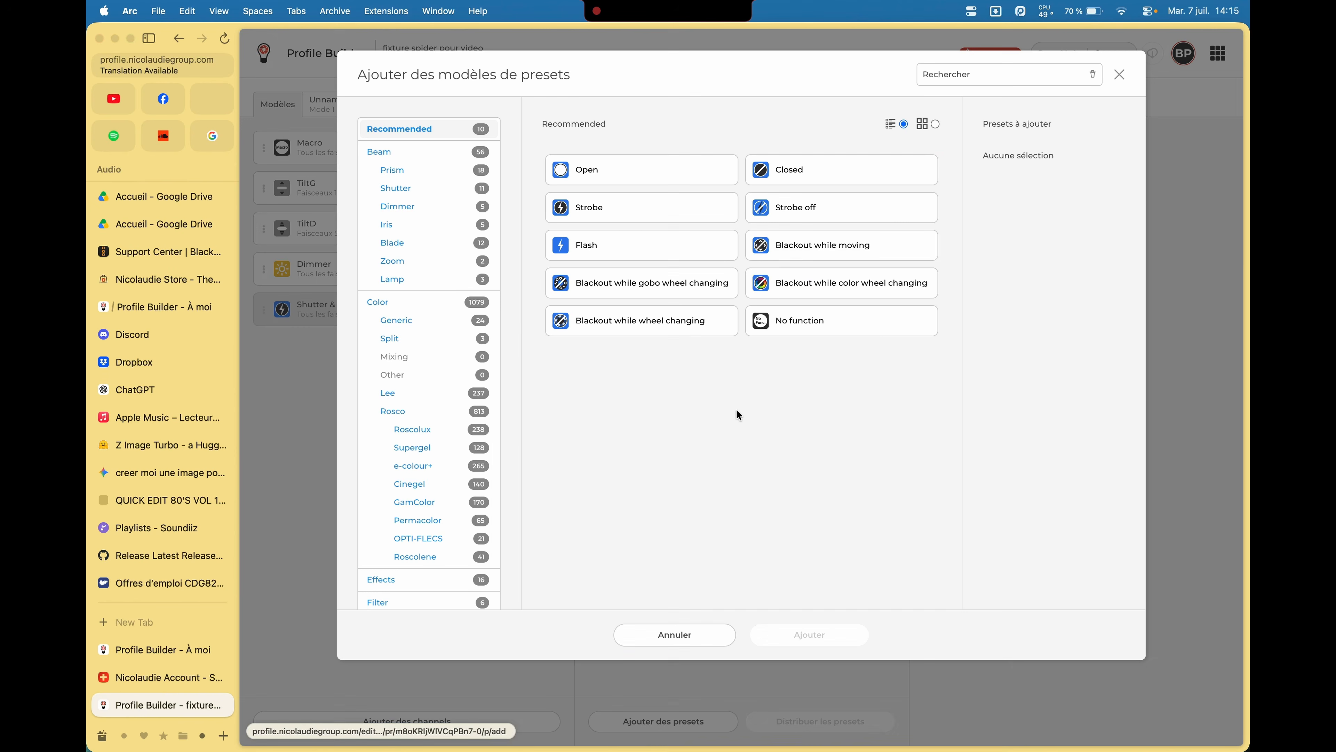
{"action": "left_click", "coordinate": [785, 212]}
{"action": "left_click", "coordinate": [616, 211]}
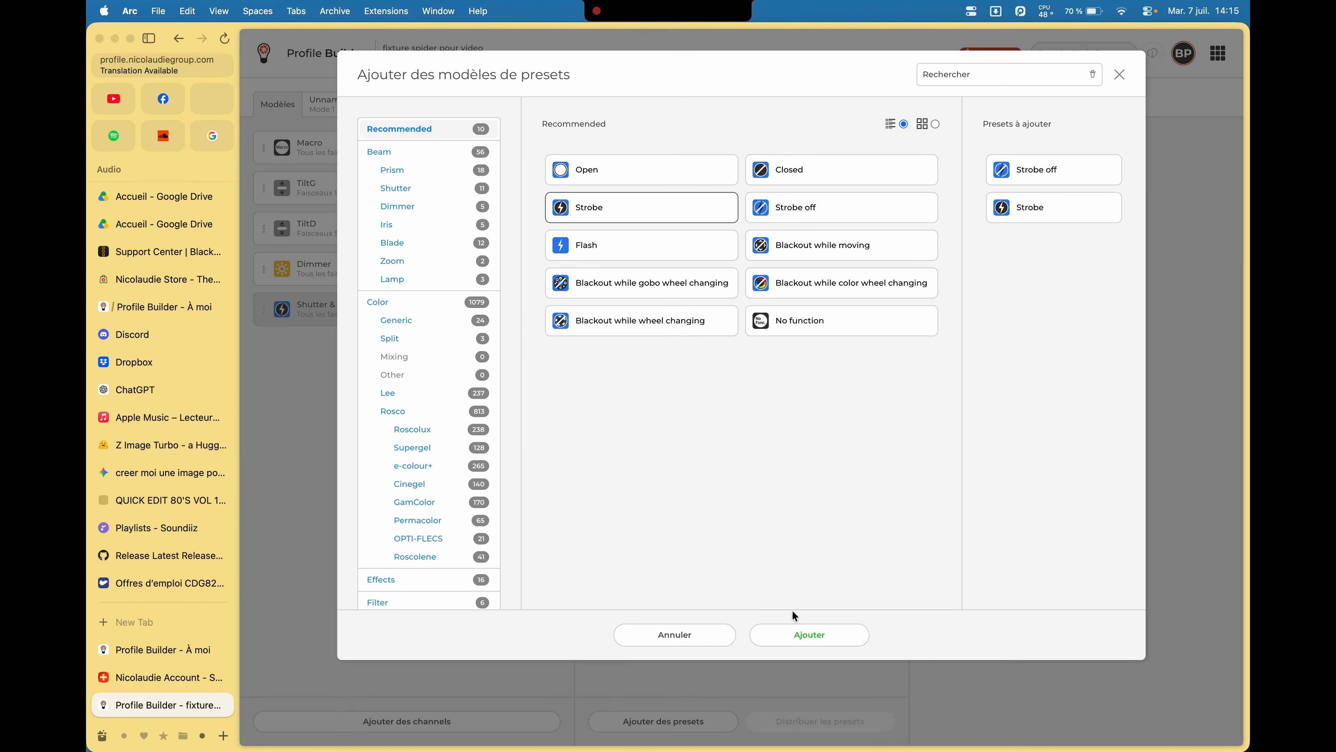
{"action": "left_click", "coordinate": [800, 633]}
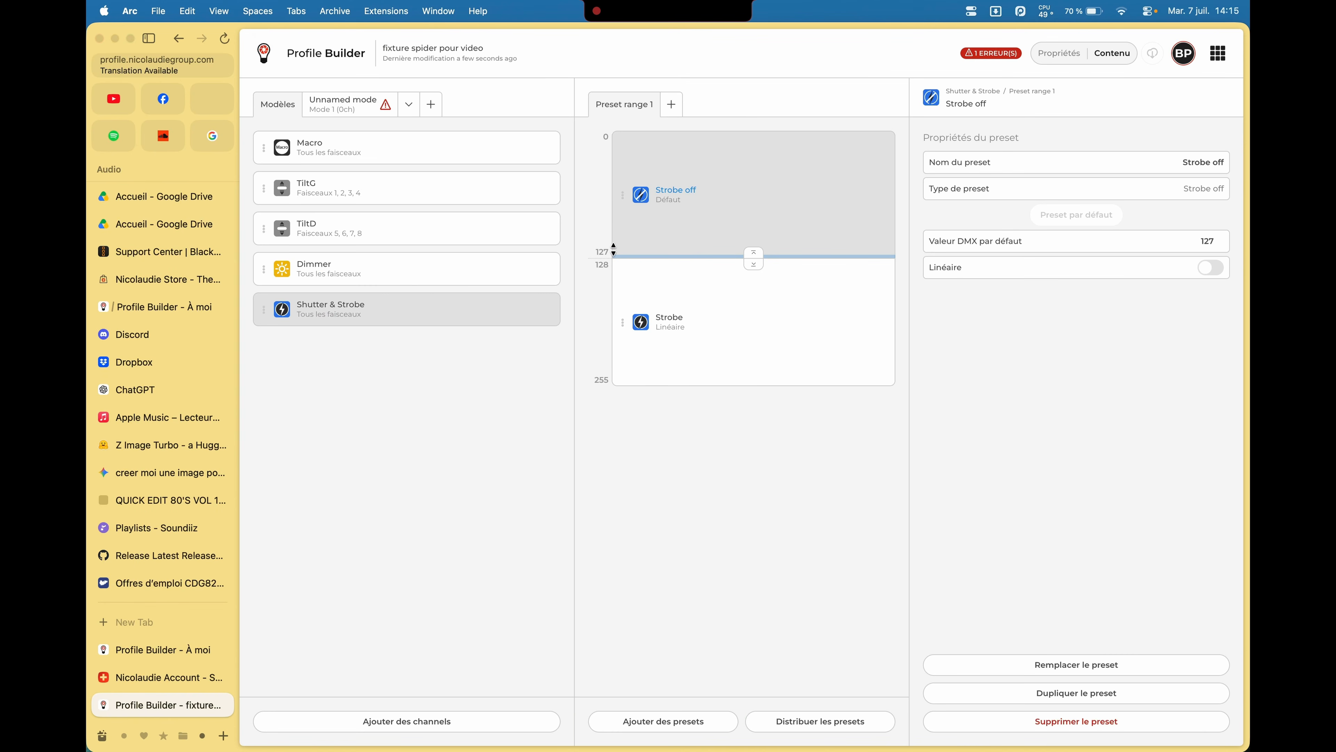
{"action": "double_click", "coordinate": [605, 251]}
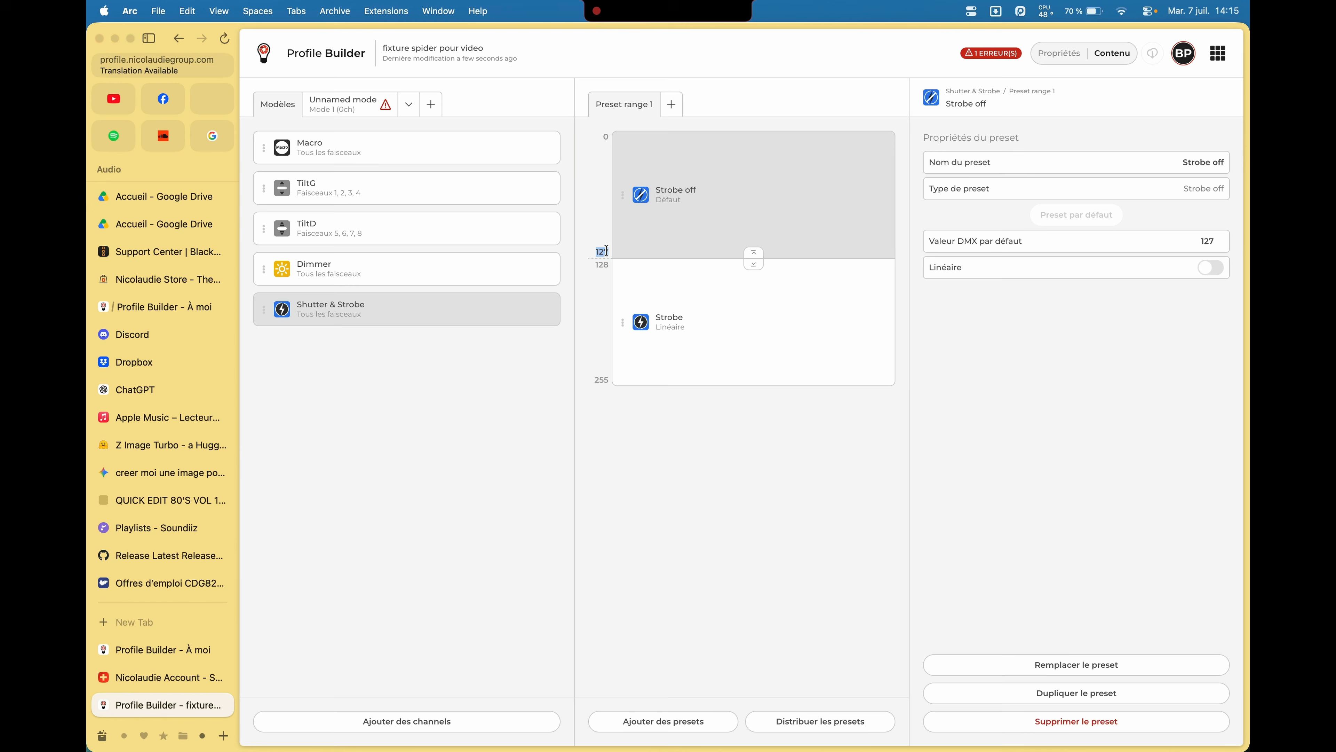
{"action": "key", "text": "Return"}
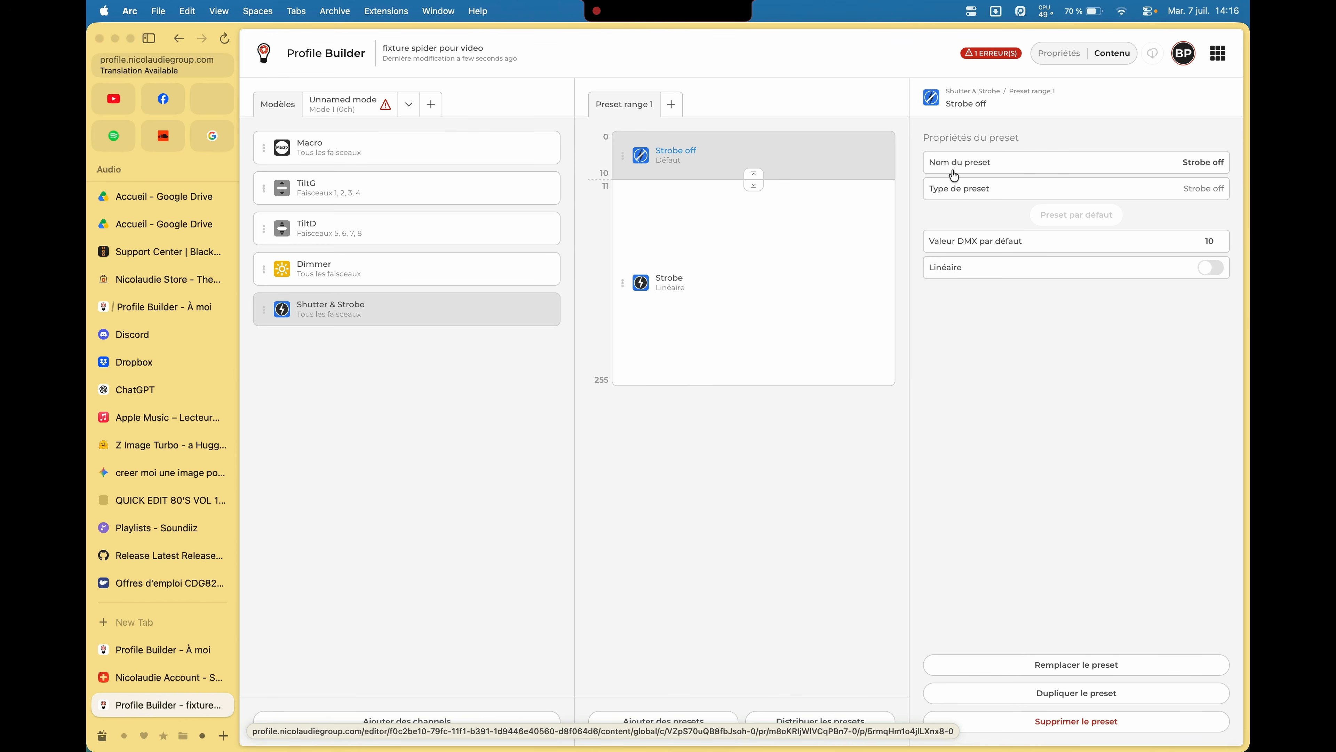
Make Strobe the default preset of the Shutter & Strobe channel and restore Strobe off as the default.
{"action": "left_click", "coordinate": [764, 283]}
{"action": "left_click", "coordinate": [1073, 216]}
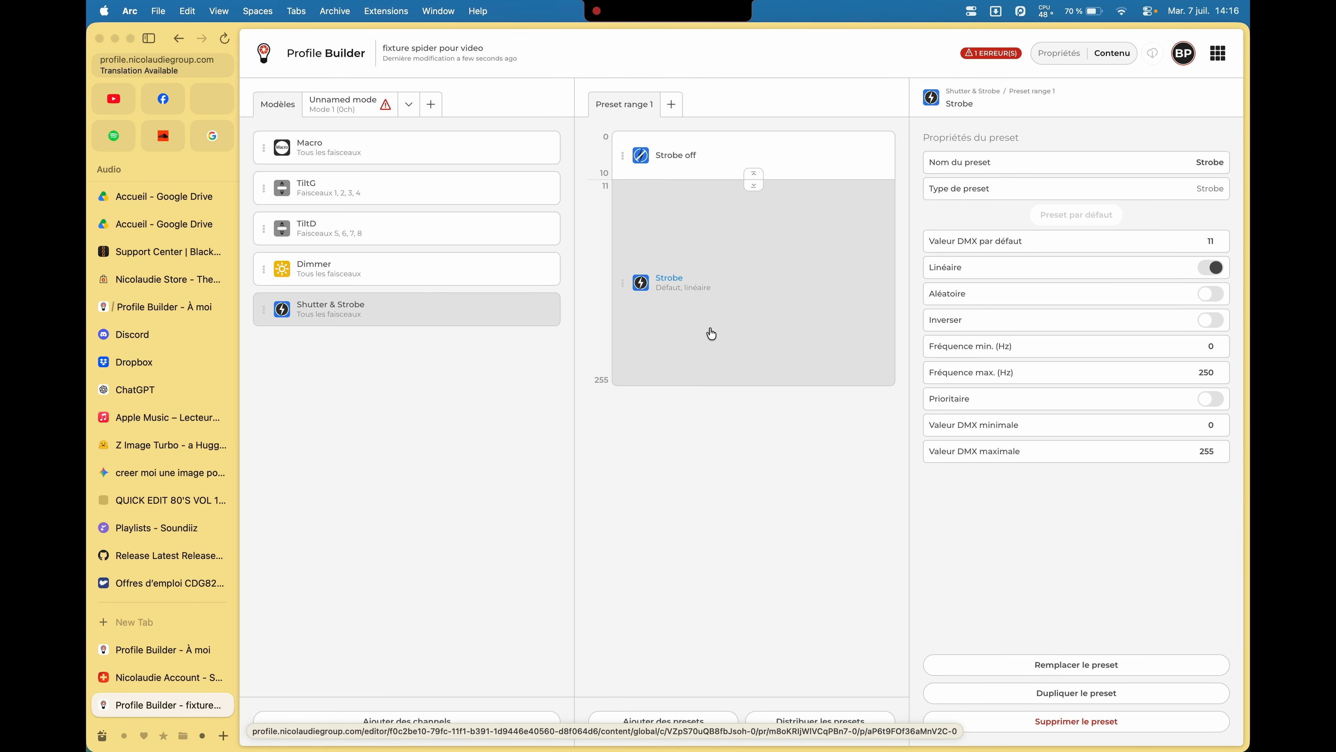
{"action": "left_click", "coordinate": [778, 160]}
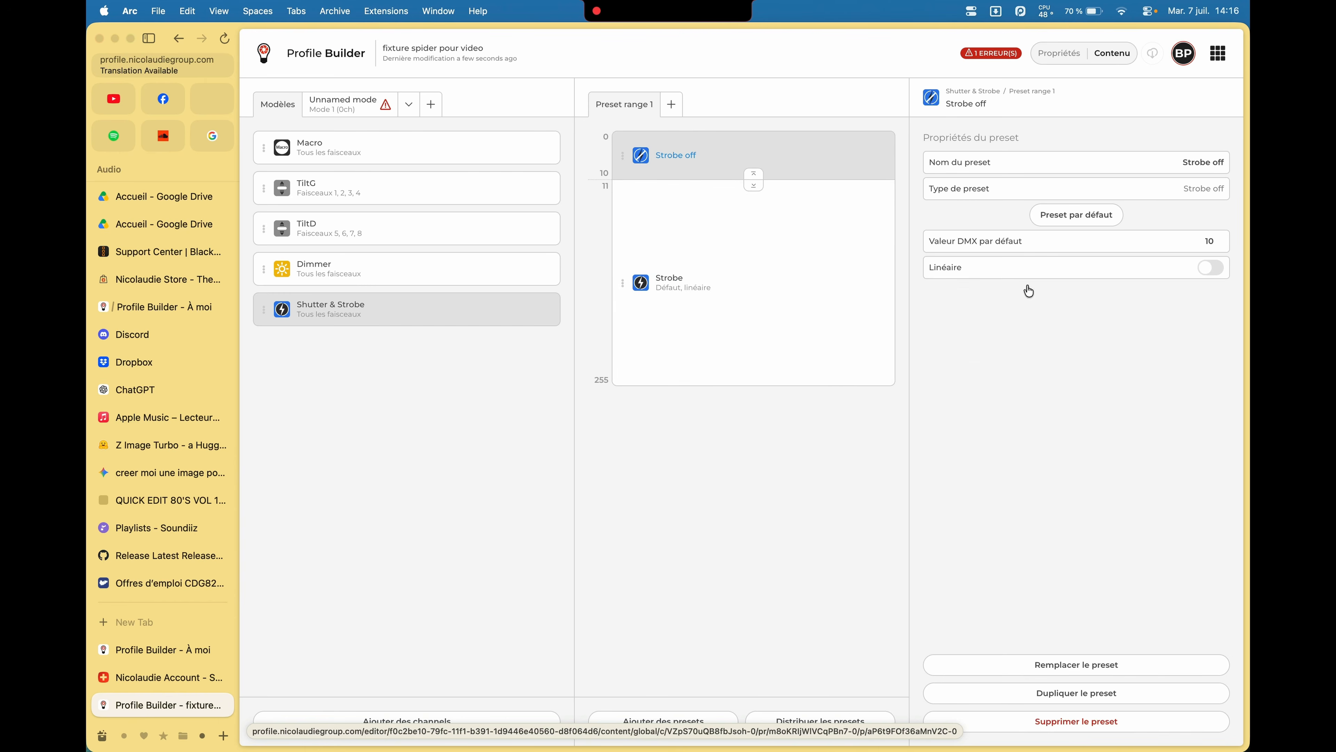
{"action": "left_click", "coordinate": [1099, 222]}
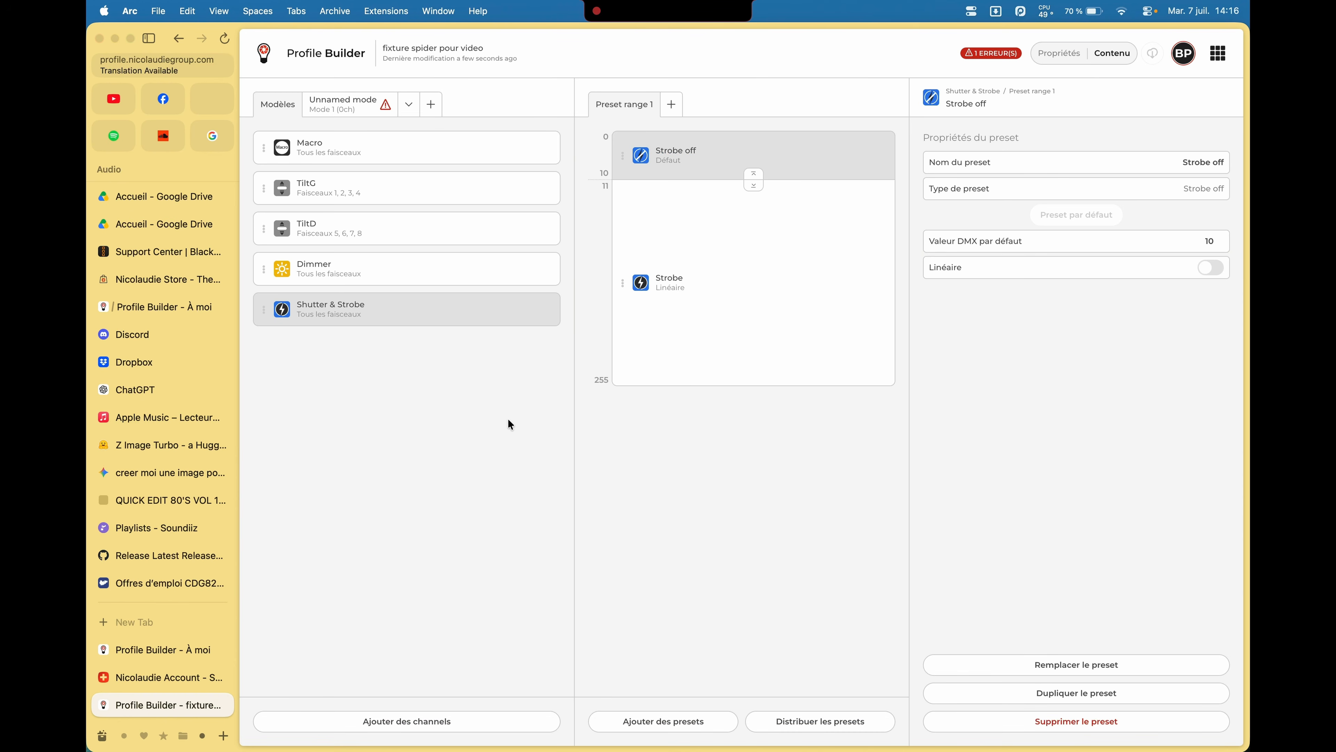
{"action": "left_click", "coordinate": [701, 291]}
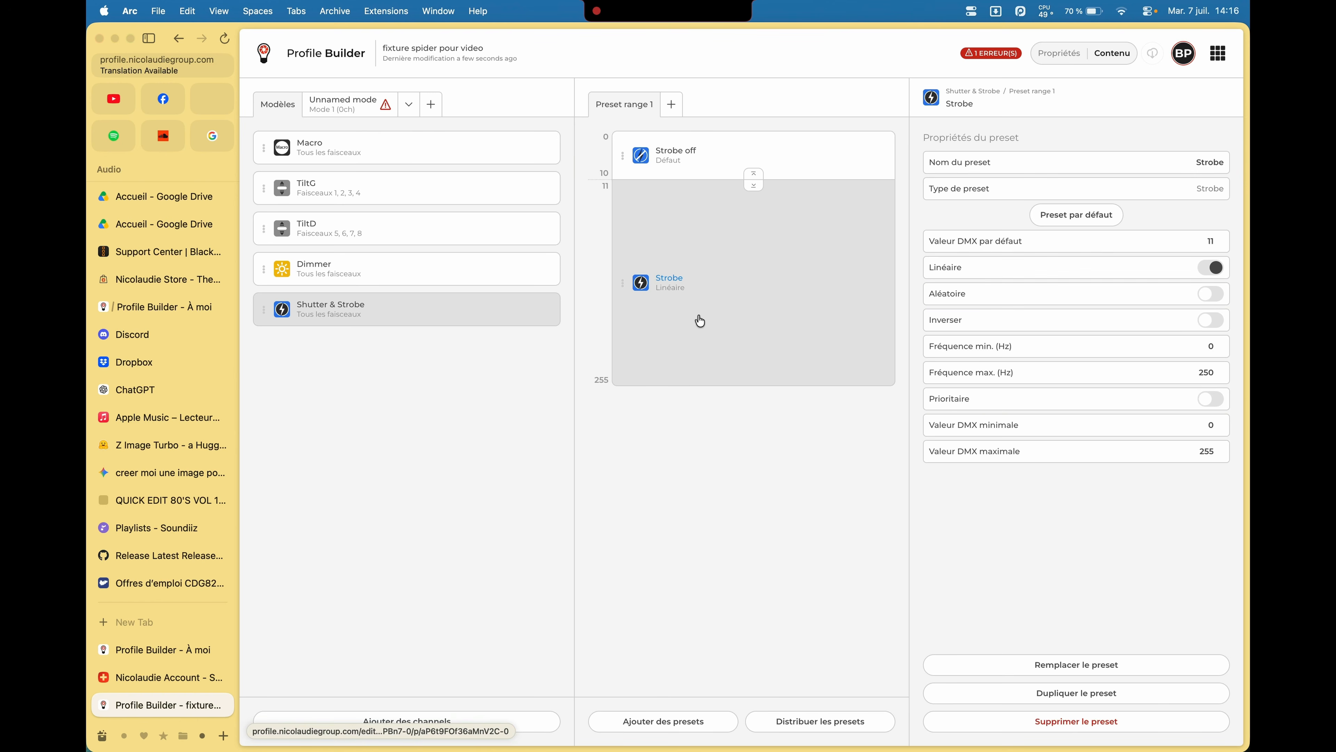
{"action": "left_click", "coordinate": [338, 414]}
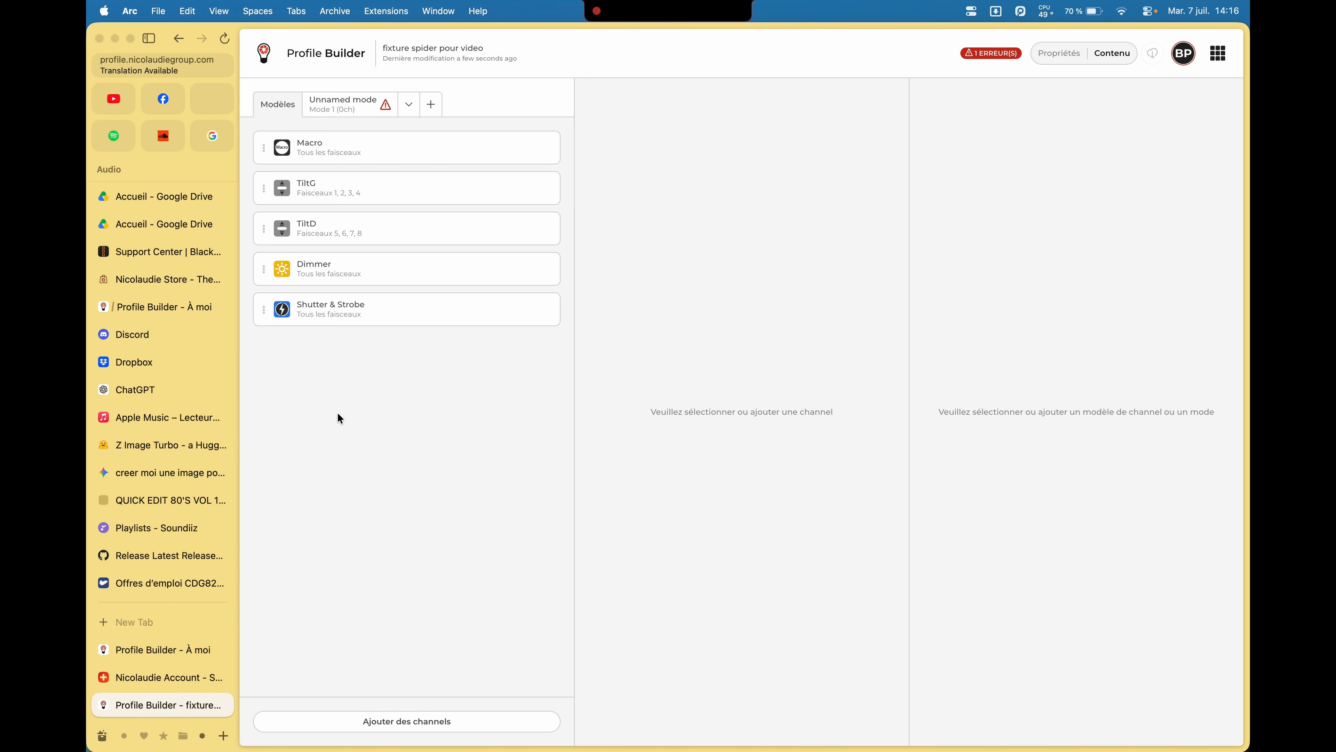
Add a second Dimmer channel model after the Shutter & Strobe channel.
{"action": "left_click", "coordinate": [397, 721]}
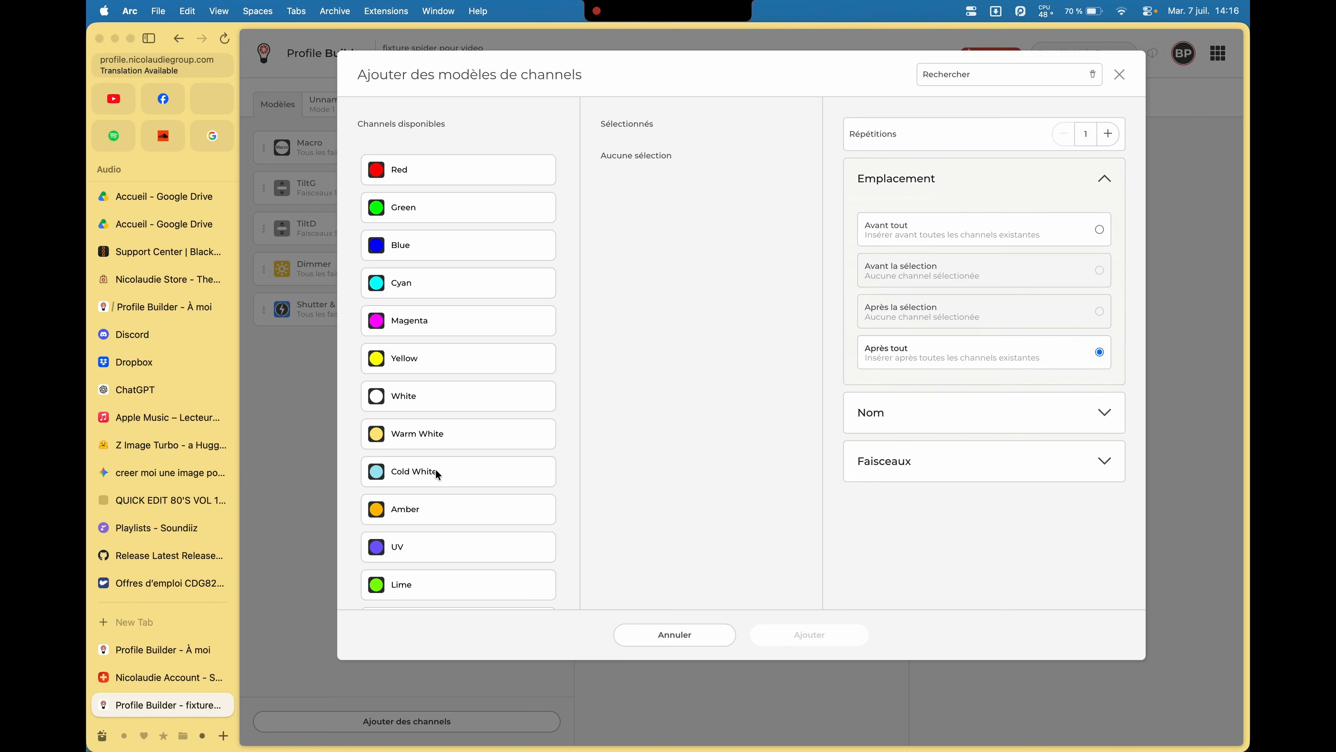
{"action": "scroll", "coordinate": [418, 383], "scroll_direction": "down", "scroll_amount": 10}
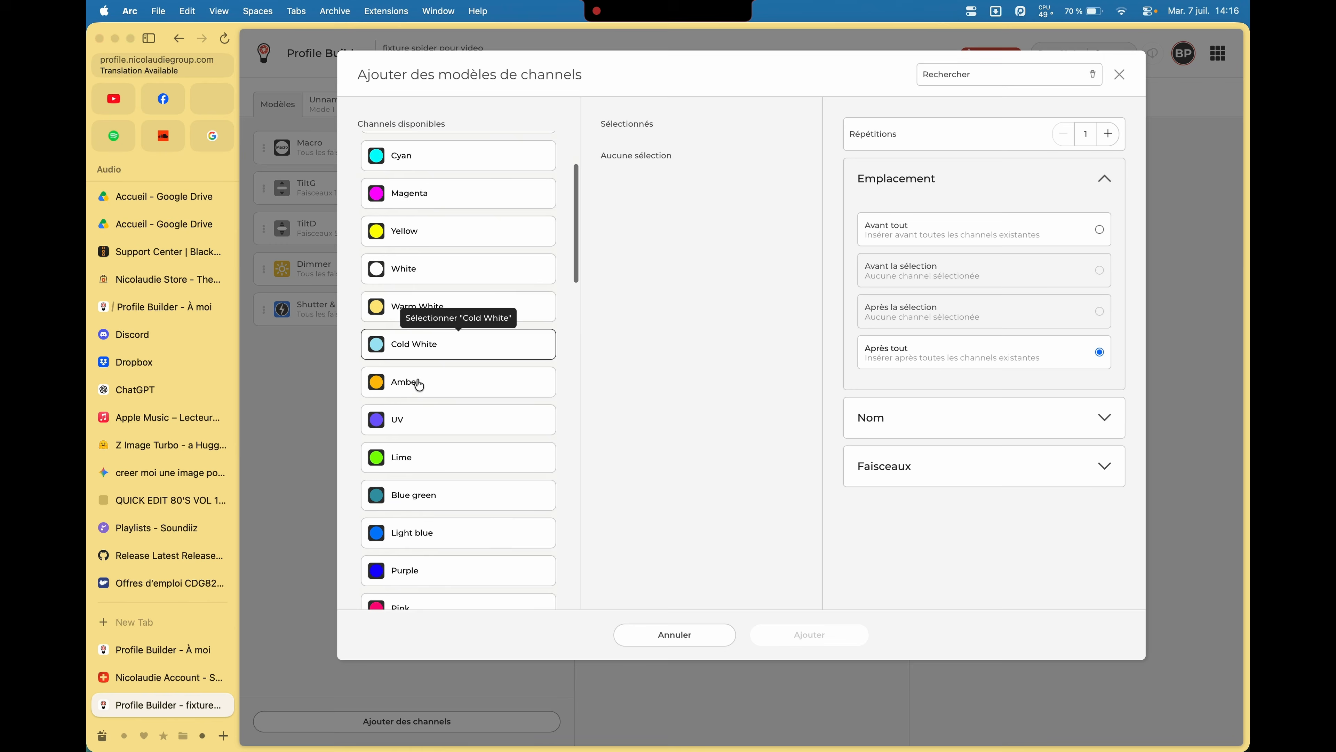
{"action": "left_click", "coordinate": [417, 310]}
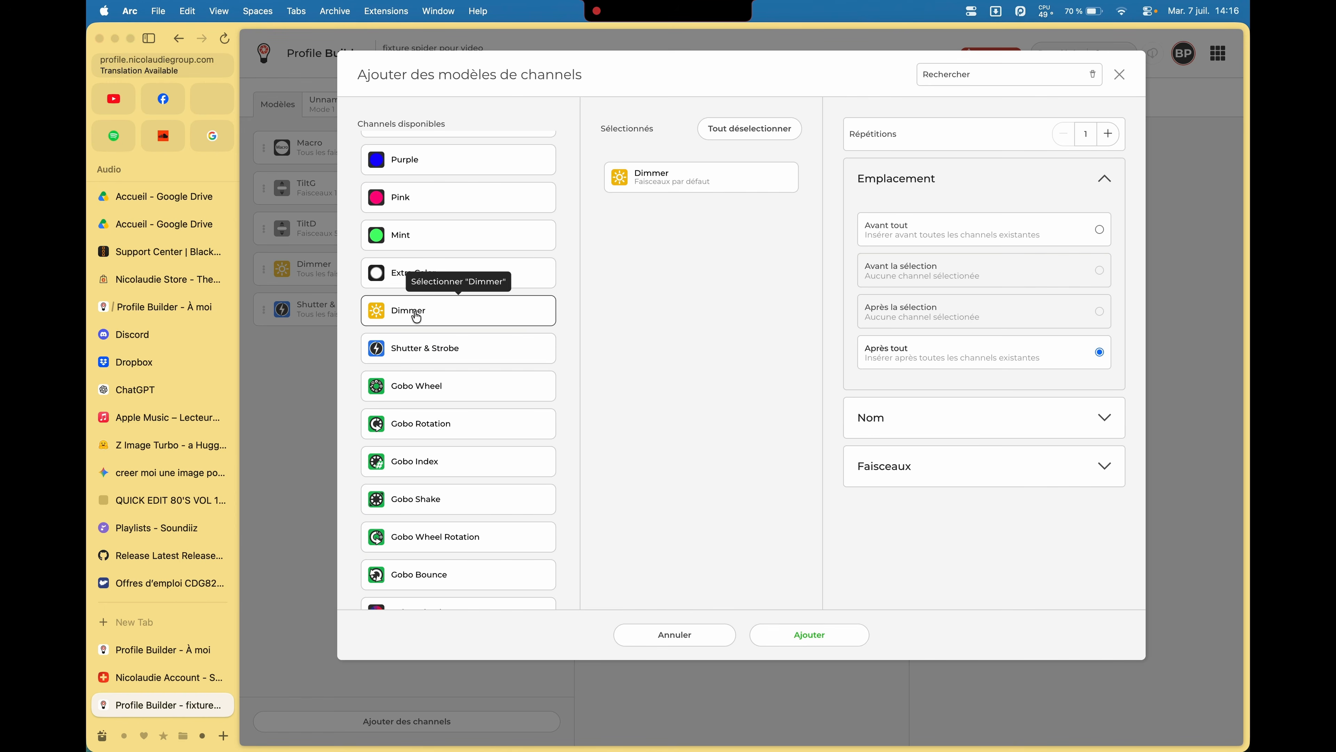
{"action": "left_click", "coordinate": [808, 636]}
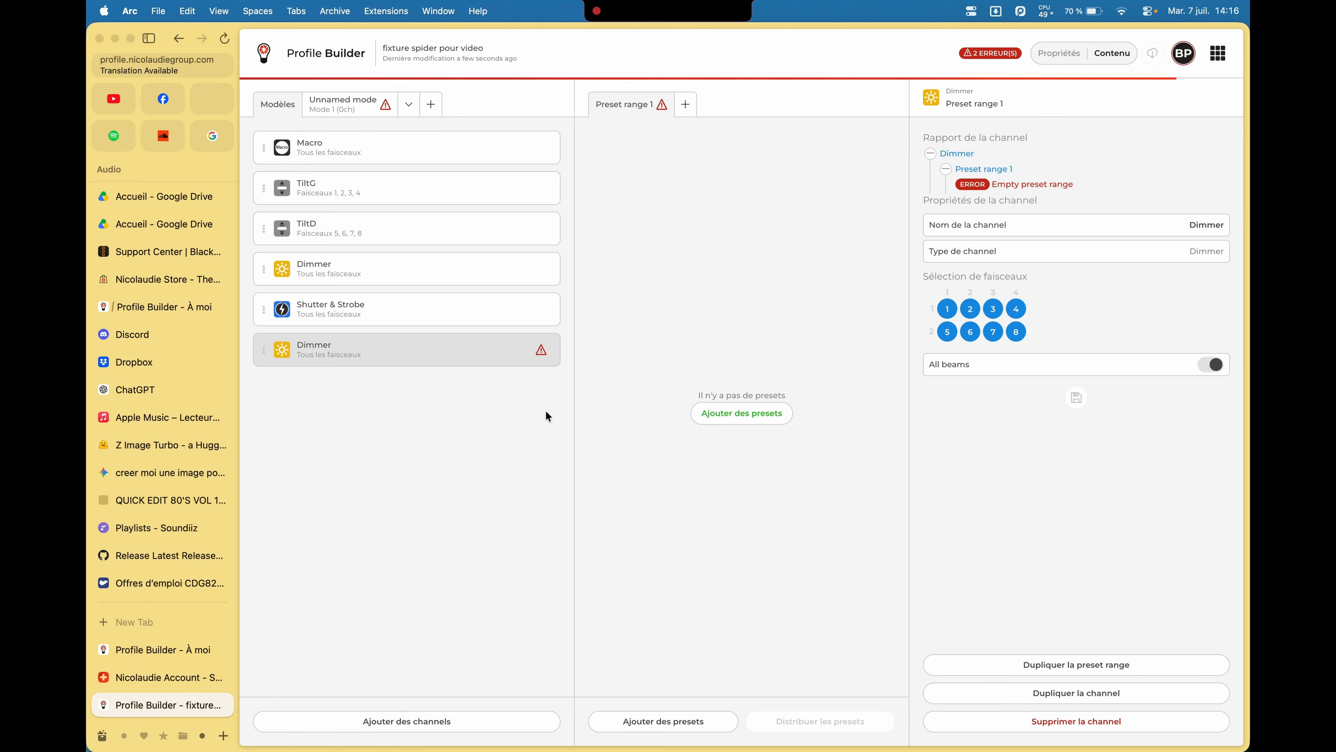
Add the recommended Dimmer preset to the second Dimmer channel's empty preset range.
{"action": "left_click", "coordinate": [751, 413]}
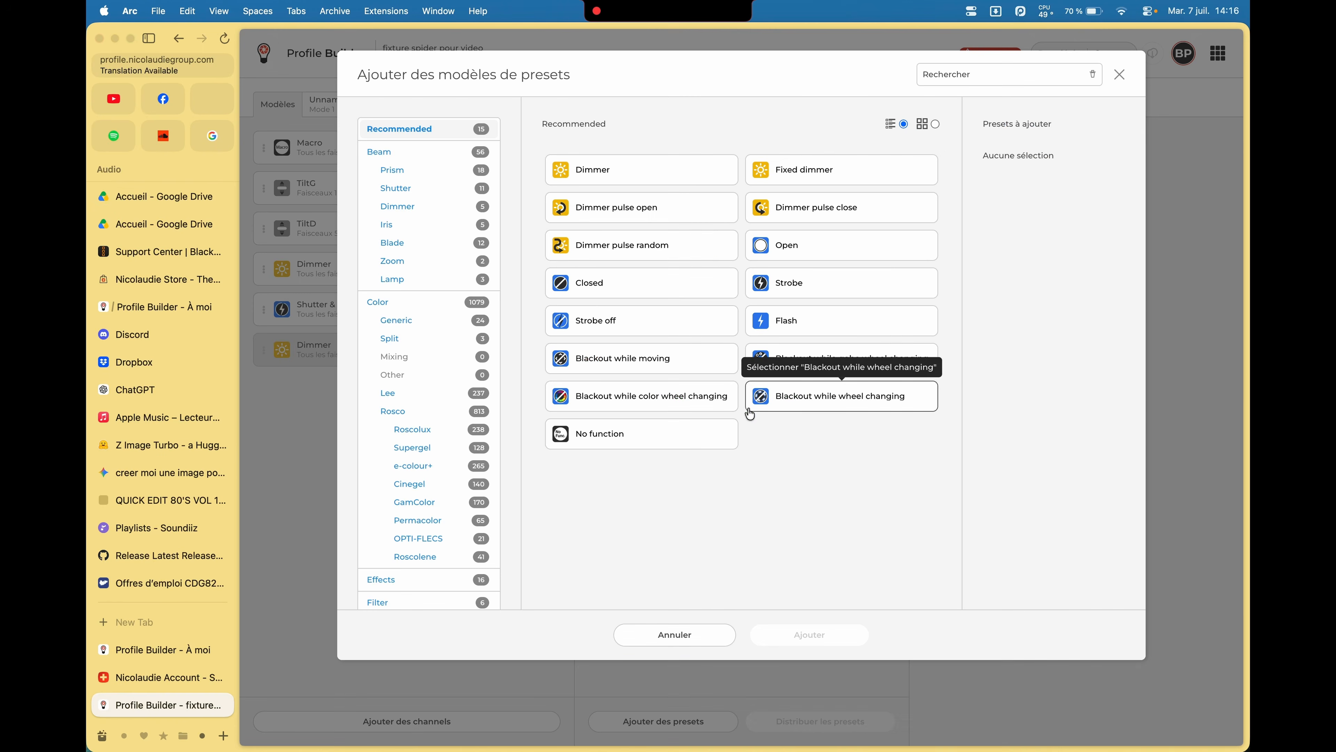
{"action": "left_click", "coordinate": [626, 177]}
{"action": "left_click", "coordinate": [803, 629]}
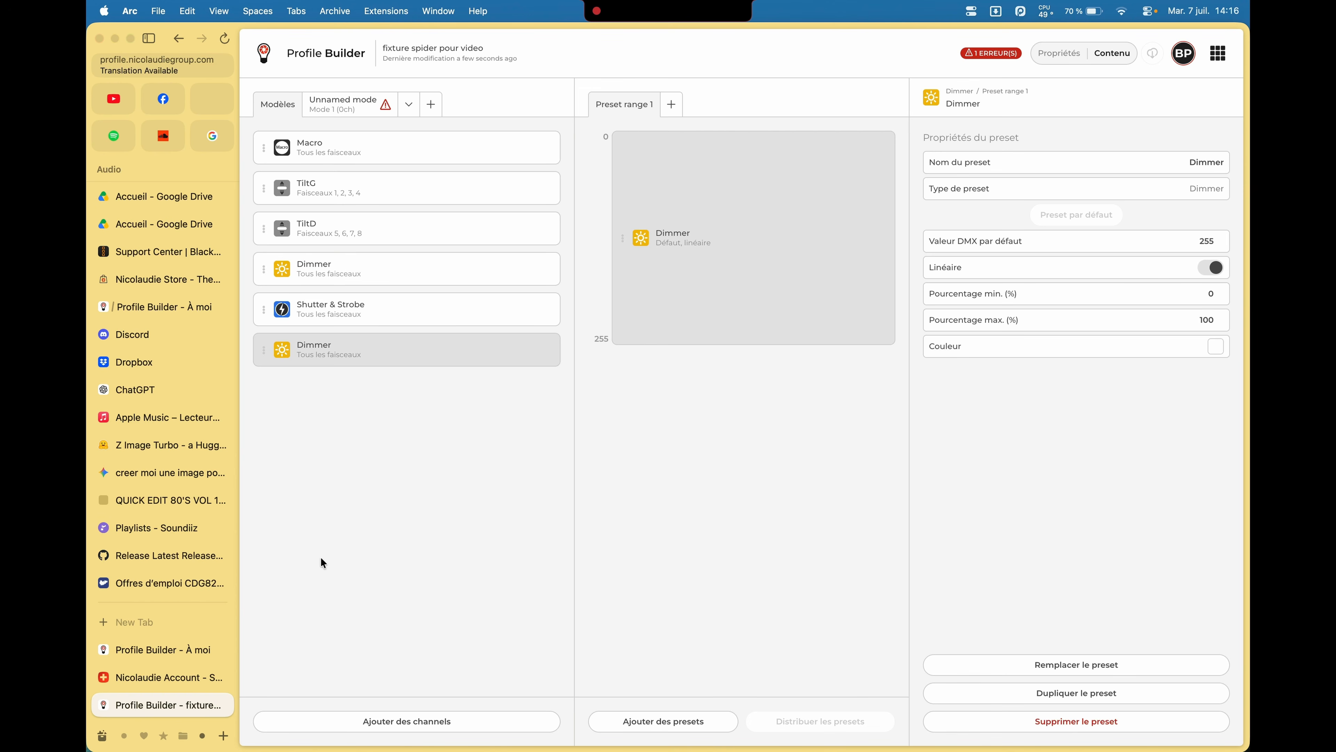
Add the Macro channel model to the empty unnamed mode and rename the added channel as Reset.
{"action": "left_click", "coordinate": [346, 112]}
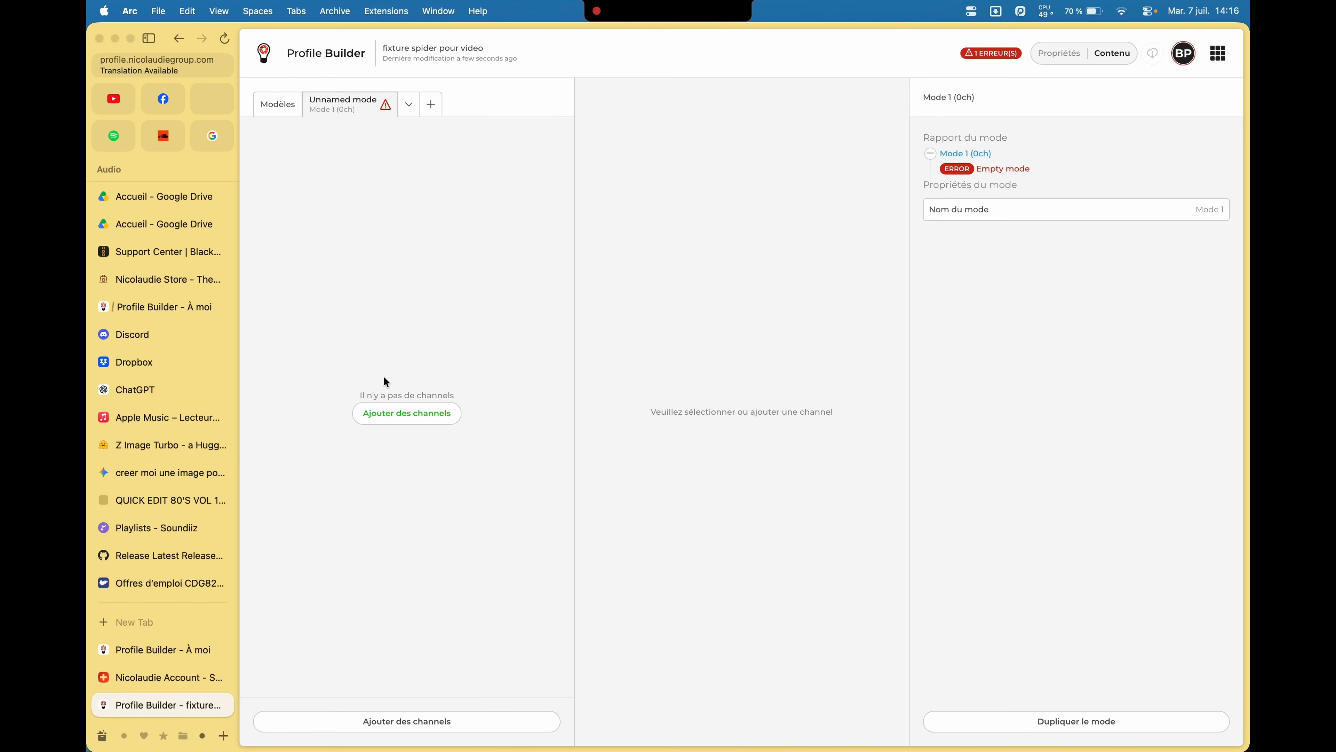
{"action": "left_click", "coordinate": [419, 415]}
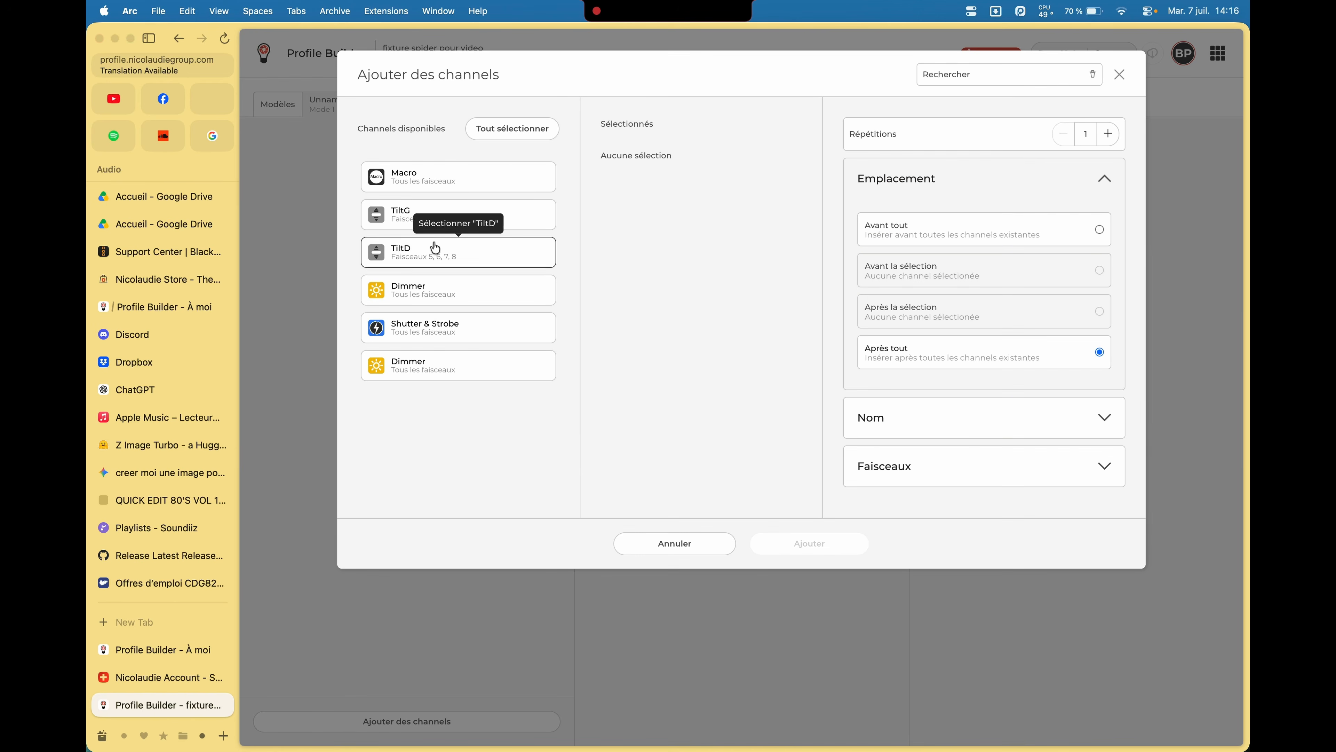
{"action": "left_click", "coordinate": [410, 184]}
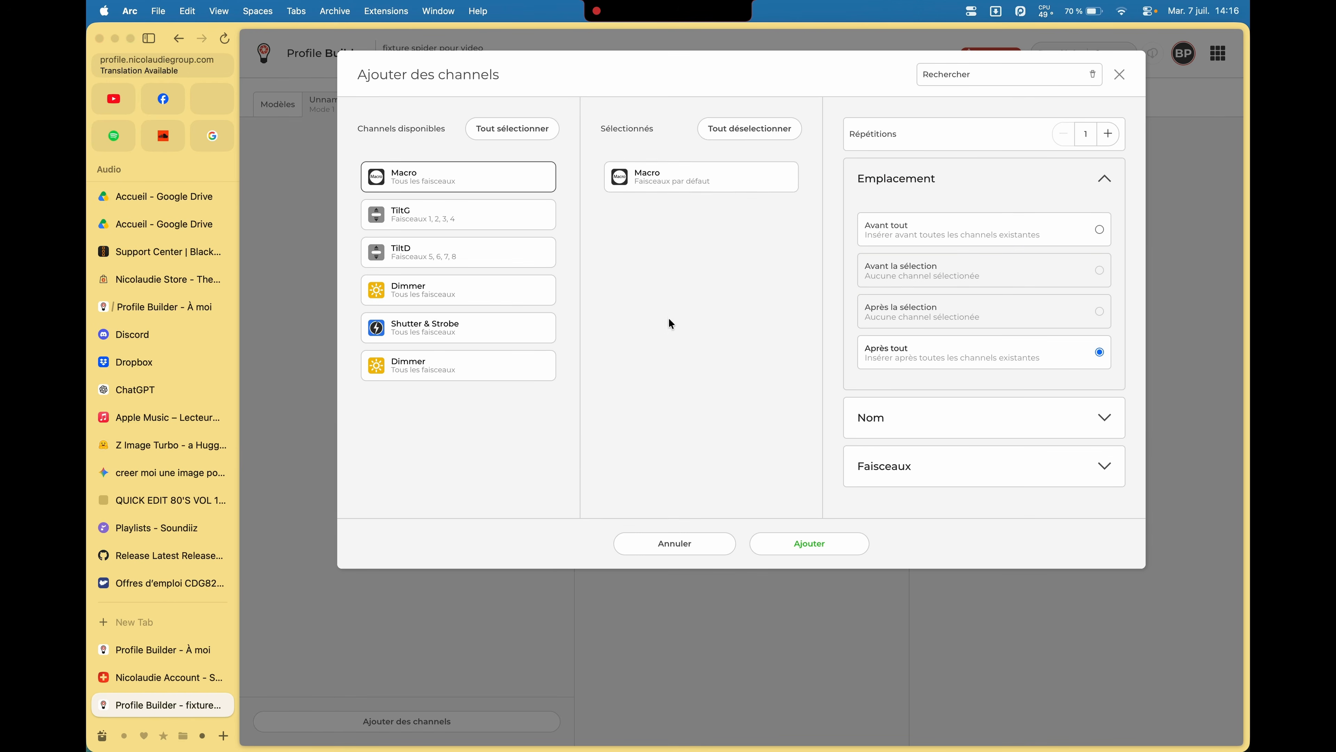
{"action": "left_click", "coordinate": [795, 547]}
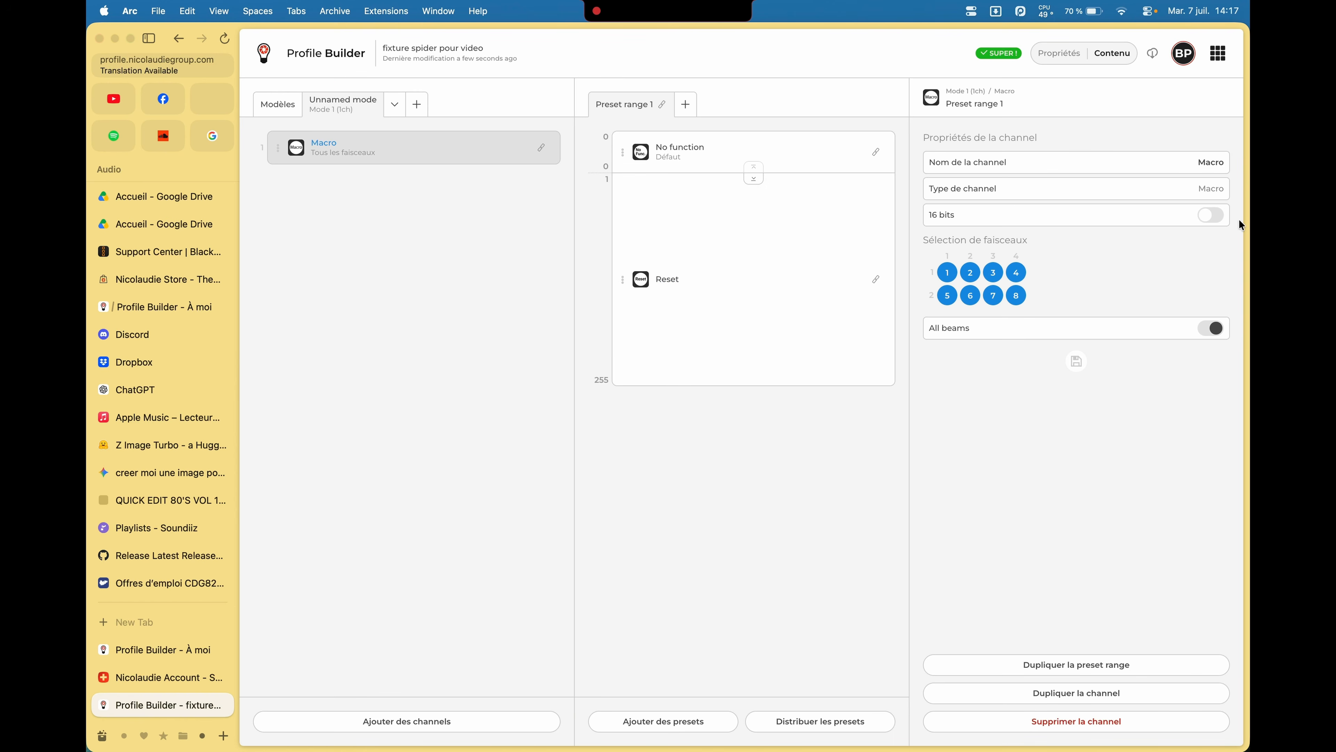
{"action": "left_click", "coordinate": [1220, 161]}
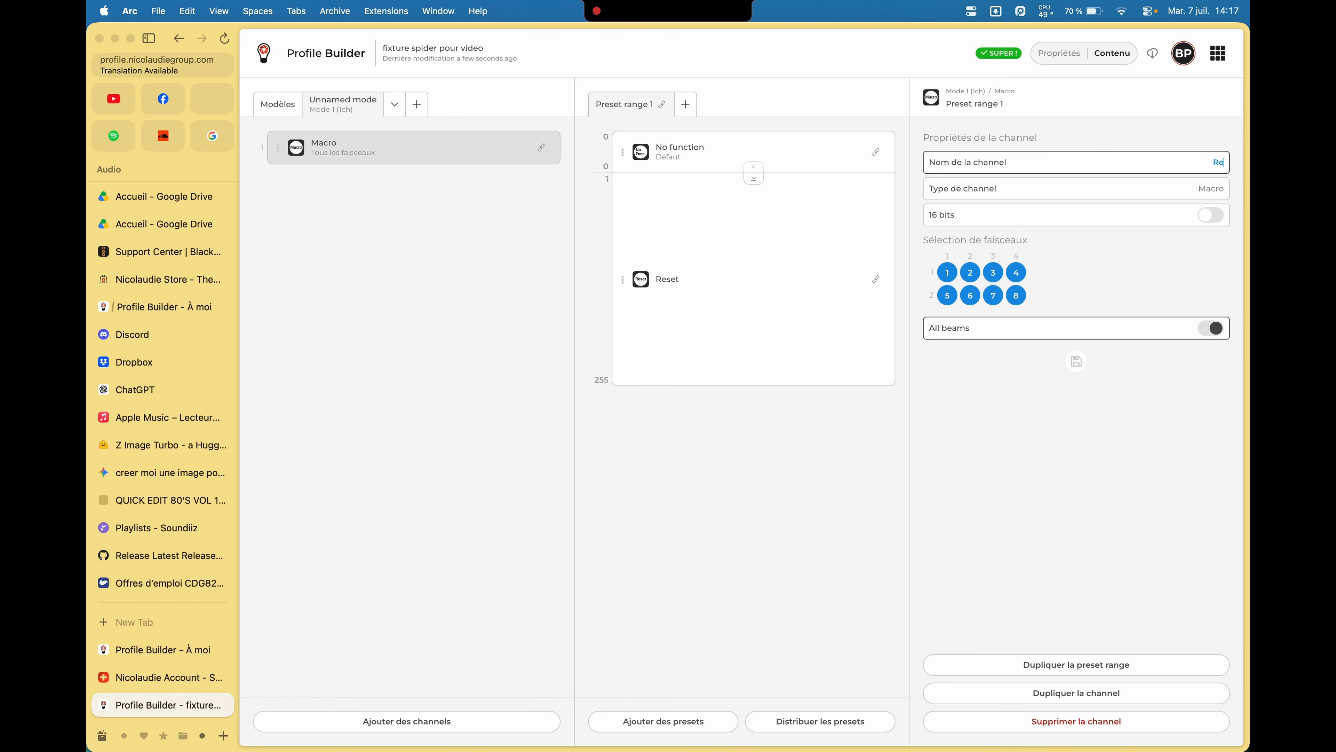
{"action": "left_click", "coordinate": [998, 532]}
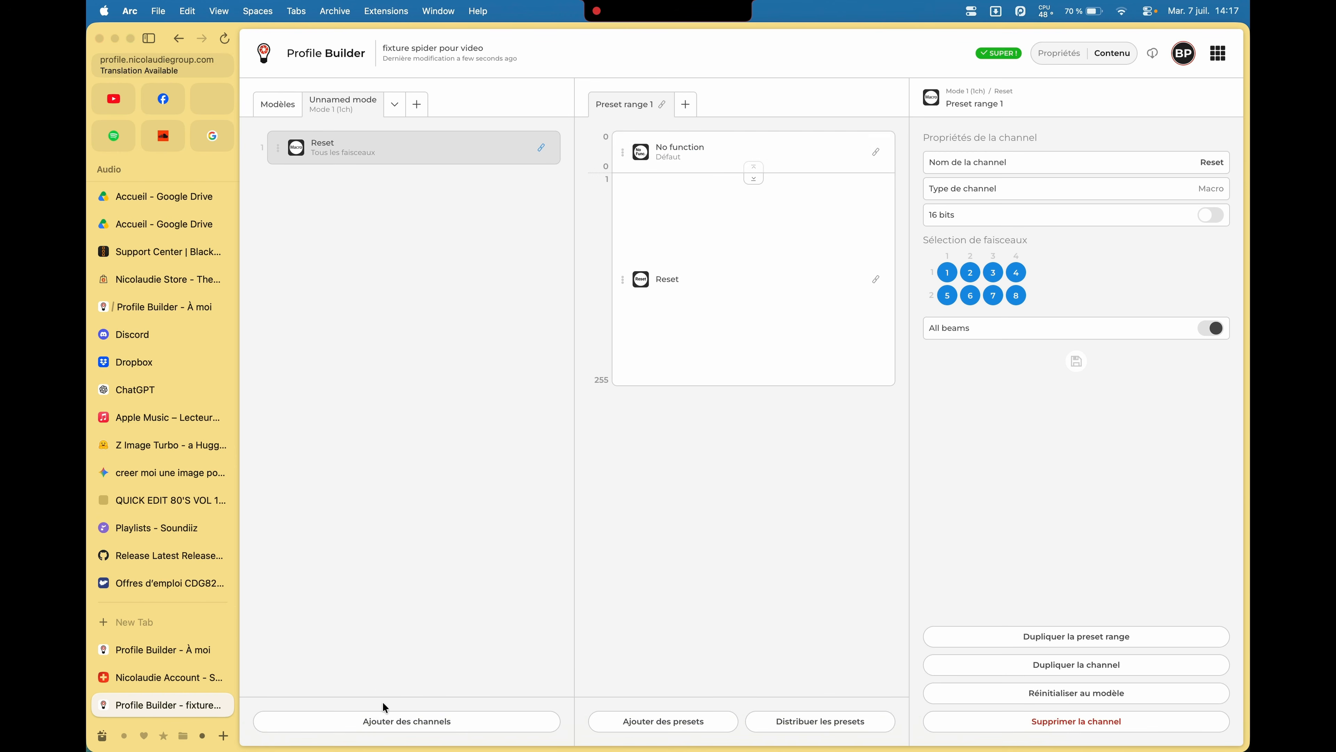
Add the TiltG and TiltD channels to the mode after Reset and check their beam selections.
{"action": "left_click", "coordinate": [388, 720]}
{"action": "left_click", "coordinate": [433, 222]}
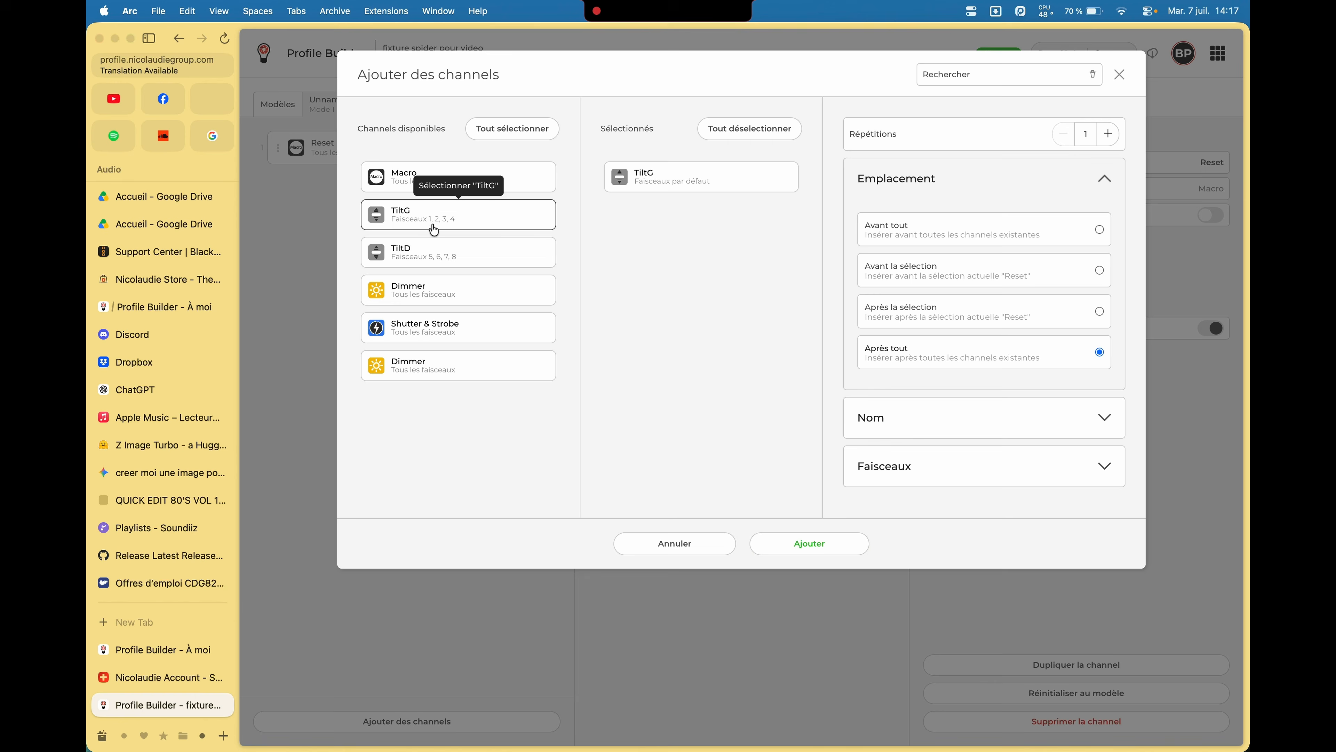
{"action": "left_click", "coordinate": [424, 252]}
{"action": "left_click", "coordinate": [797, 542]}
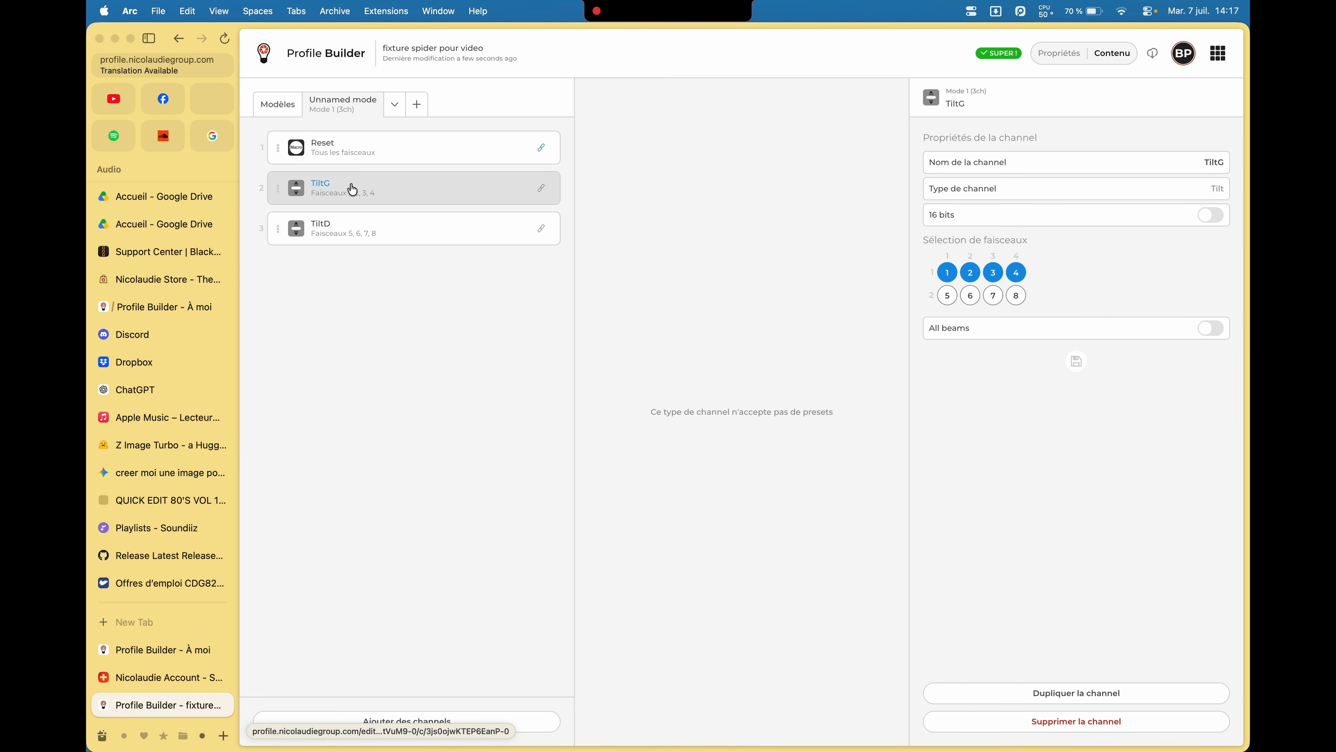
{"action": "left_click", "coordinate": [374, 229]}
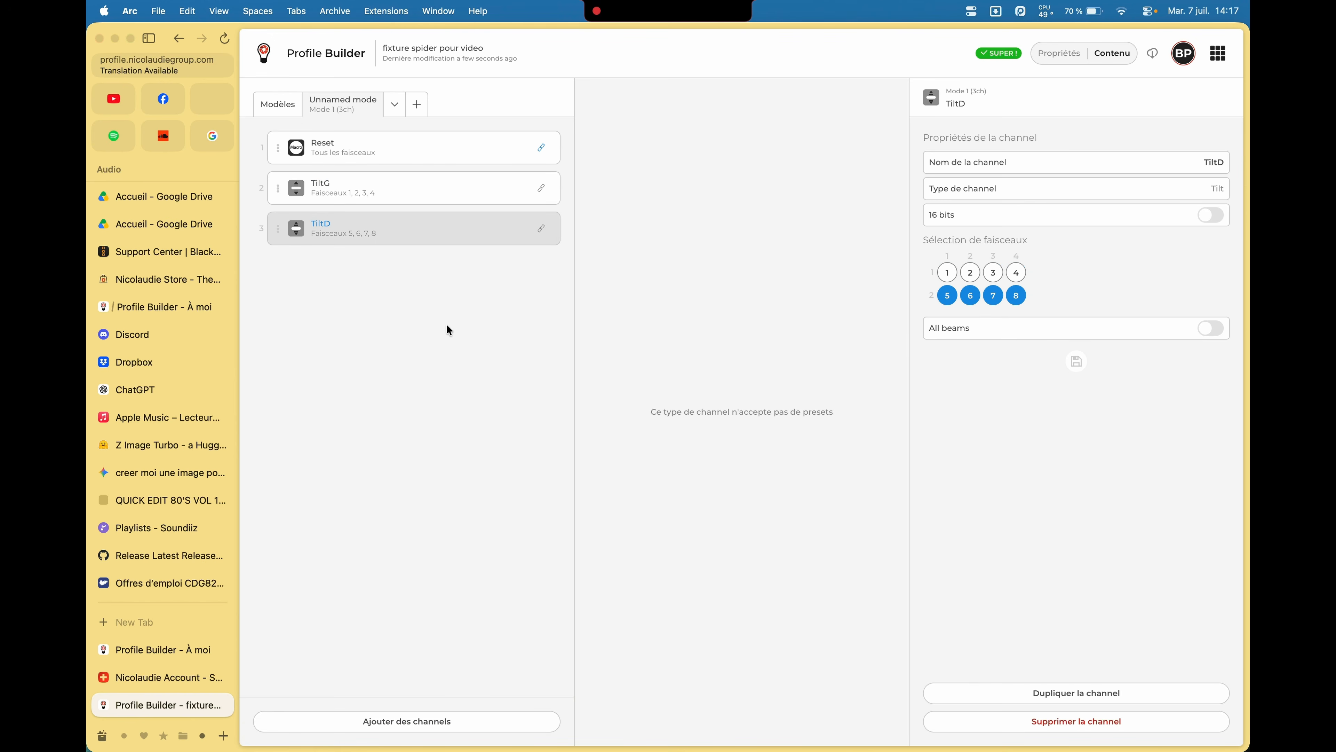
{"action": "left_click", "coordinate": [392, 375]}
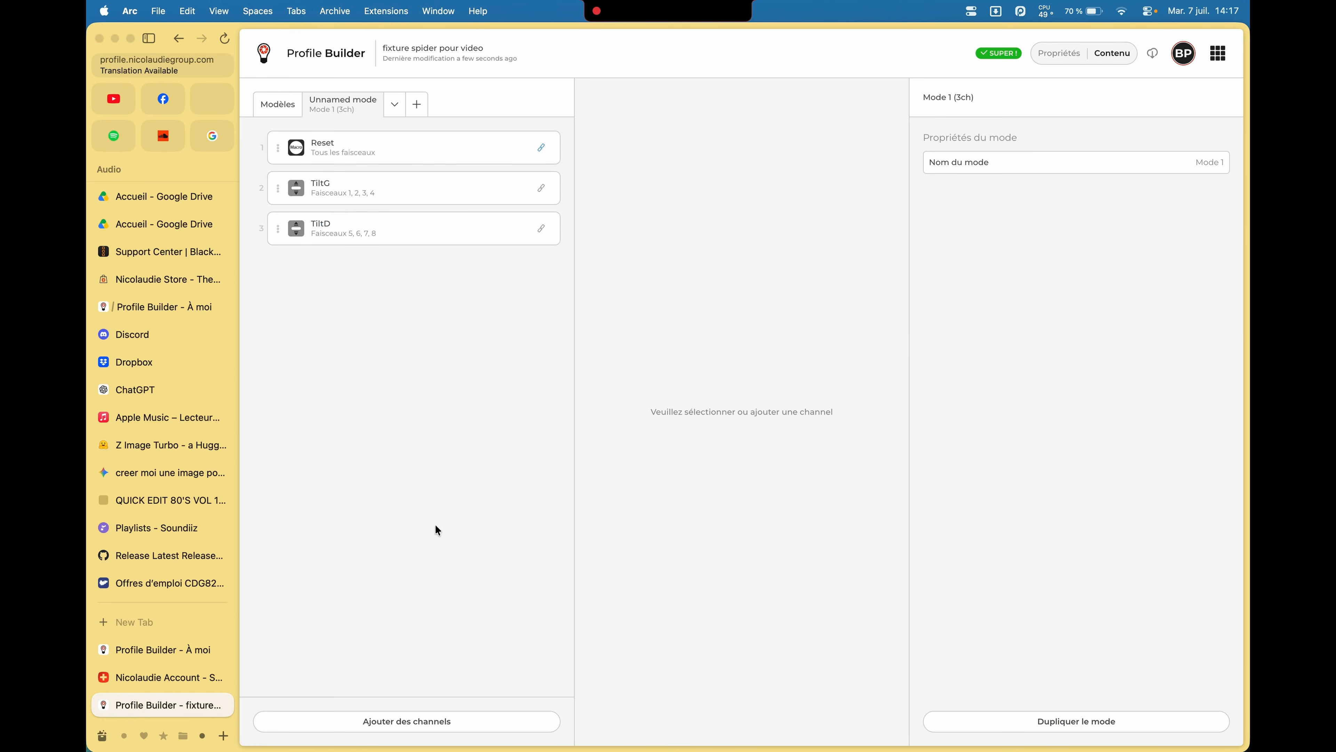
Add the first Dimmer model and the Shutter & Strobe model to the mode after TiltD.
{"action": "left_click", "coordinate": [404, 719]}
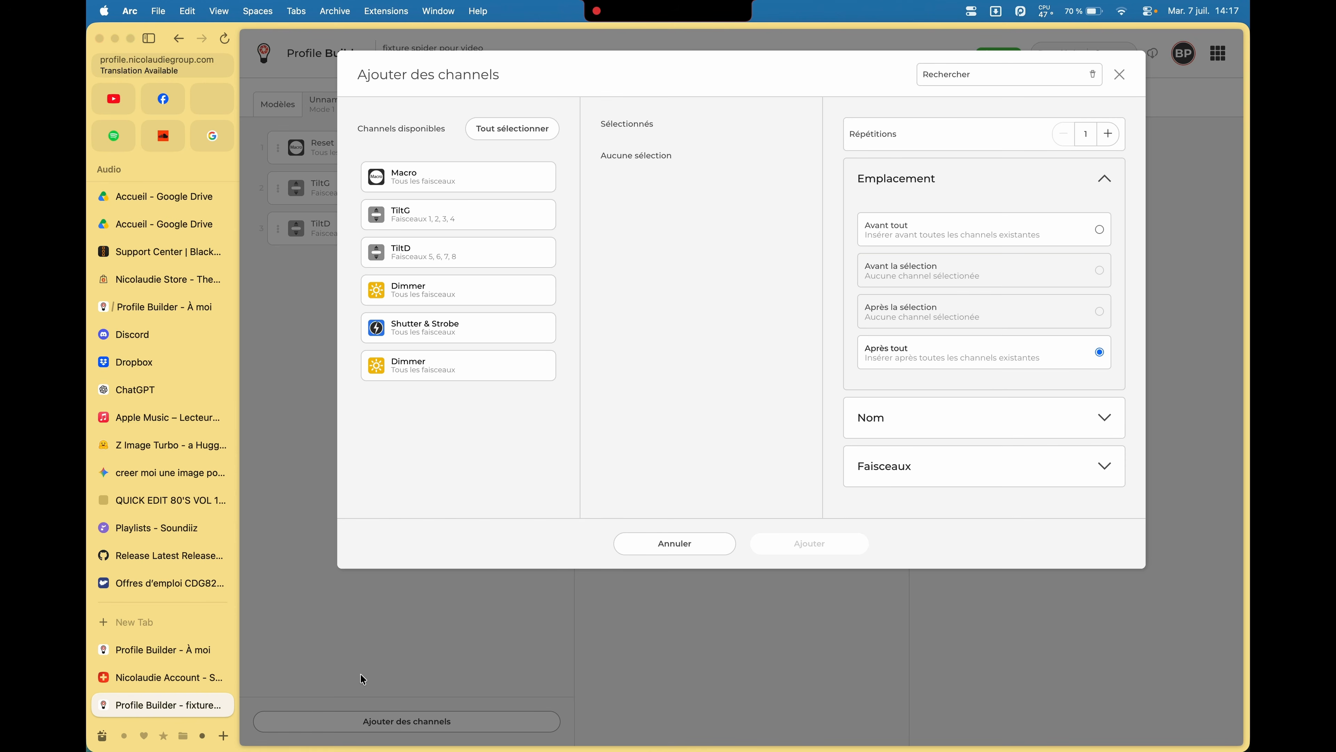
{"action": "left_click", "coordinate": [409, 299]}
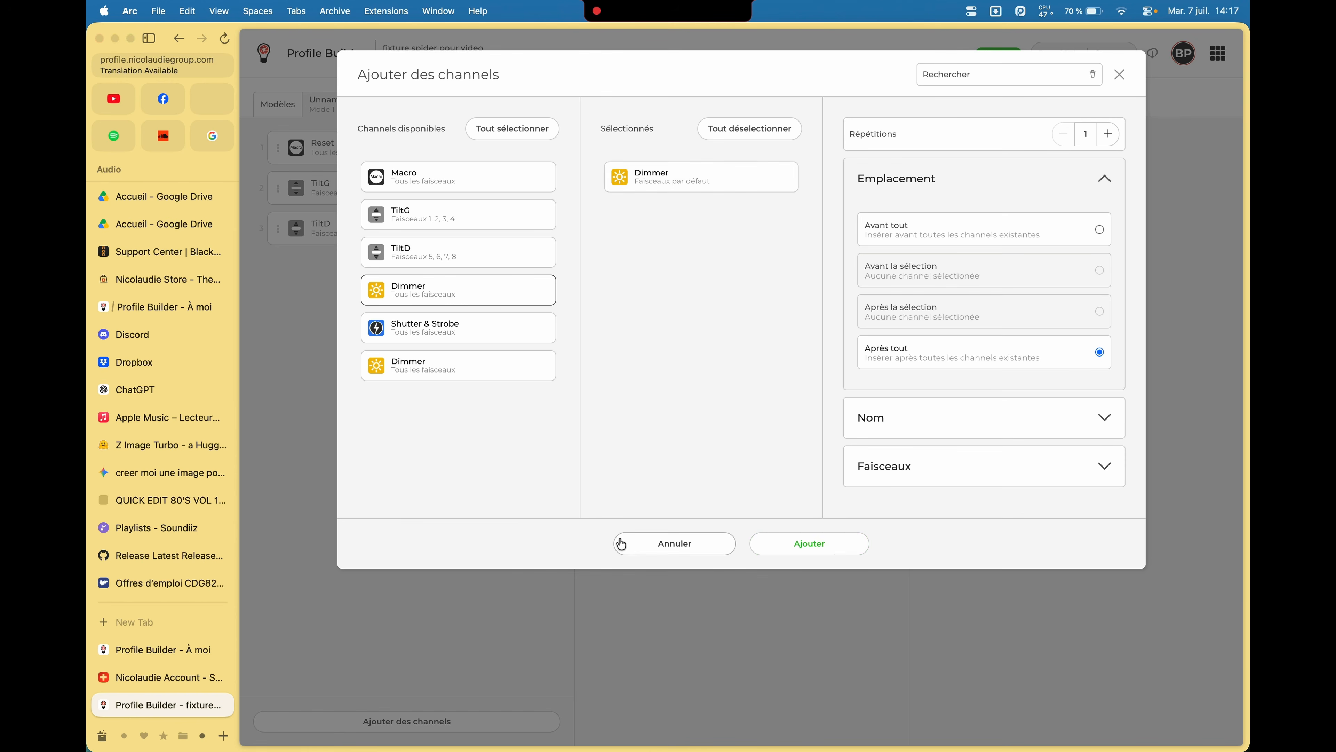
{"action": "left_click", "coordinate": [778, 542]}
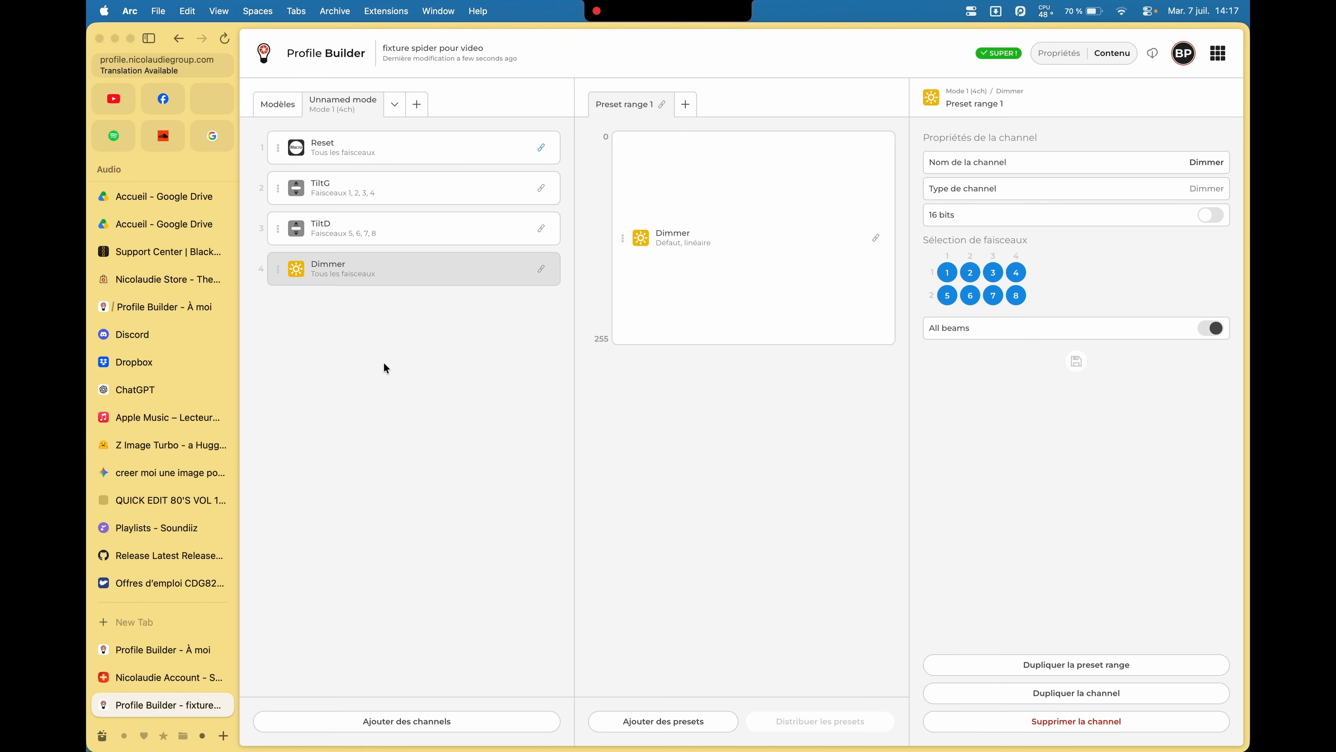
{"action": "left_click", "coordinate": [394, 725]}
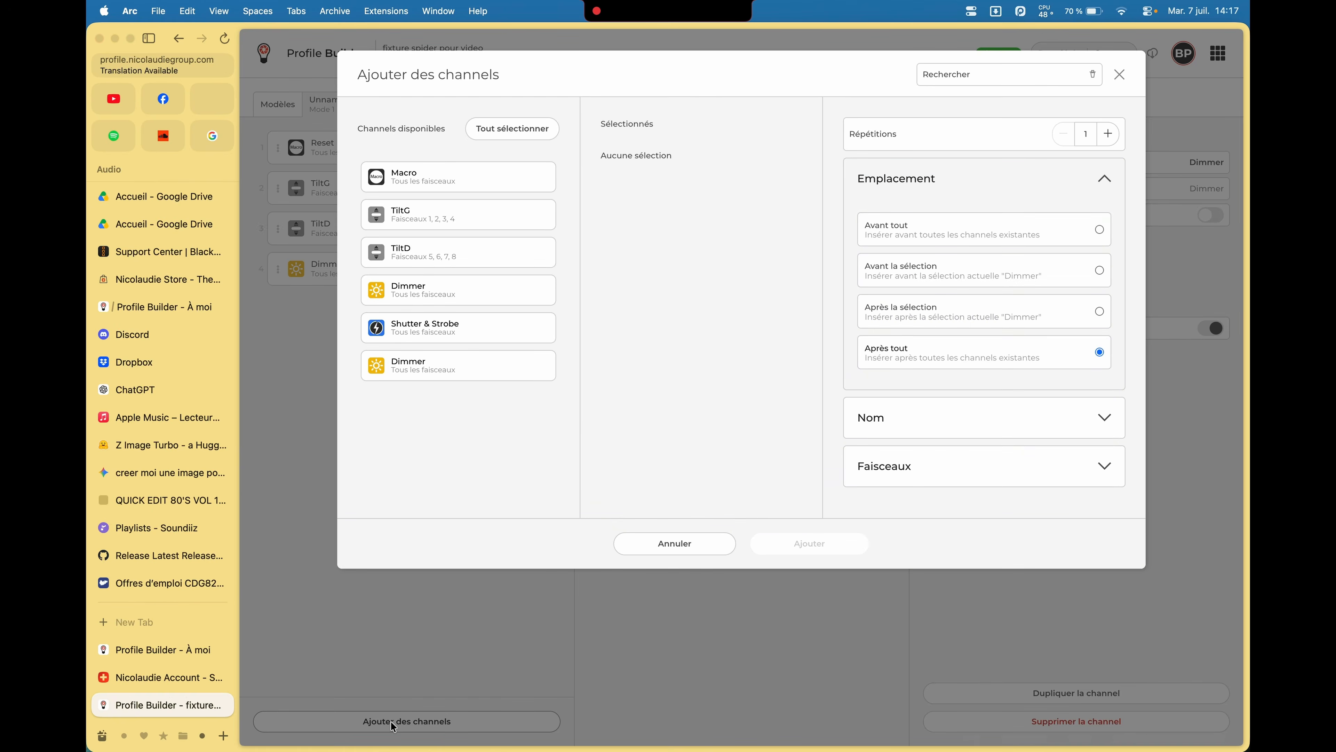
{"action": "left_click", "coordinate": [416, 328]}
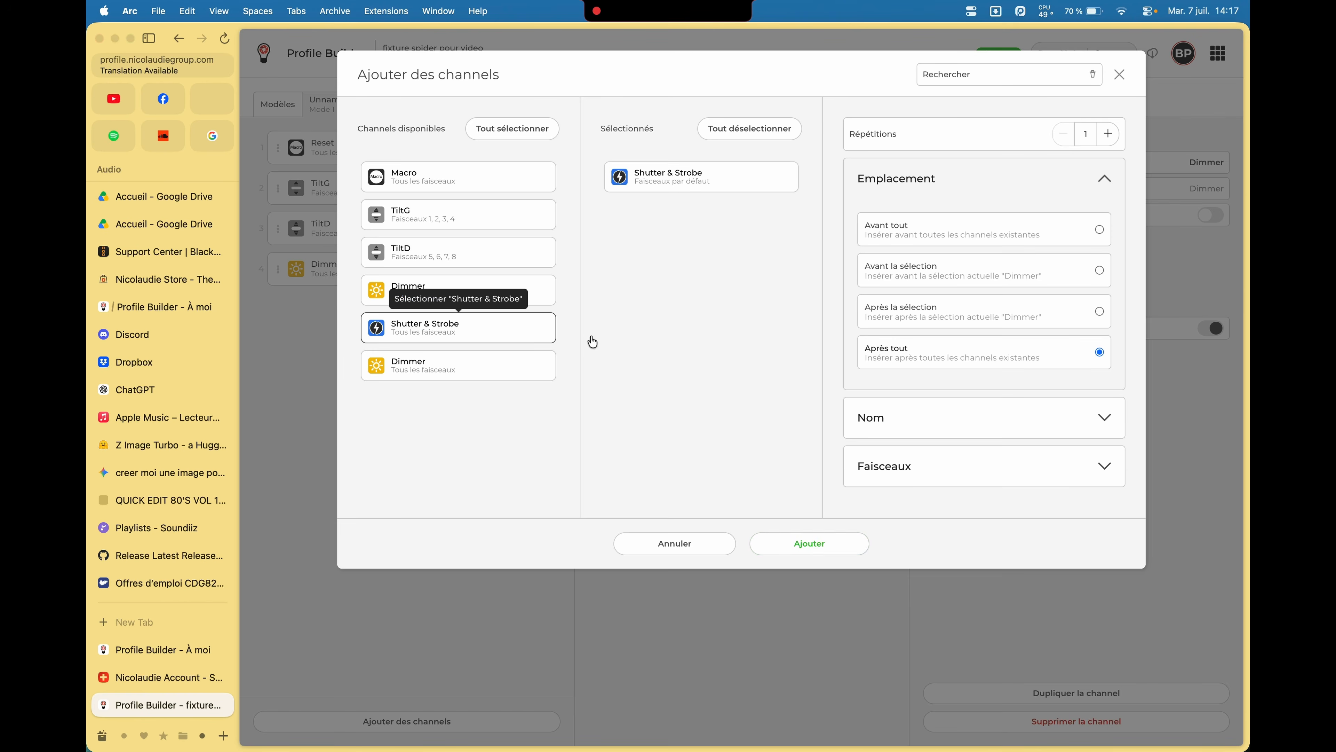
{"action": "left_click", "coordinate": [804, 543]}
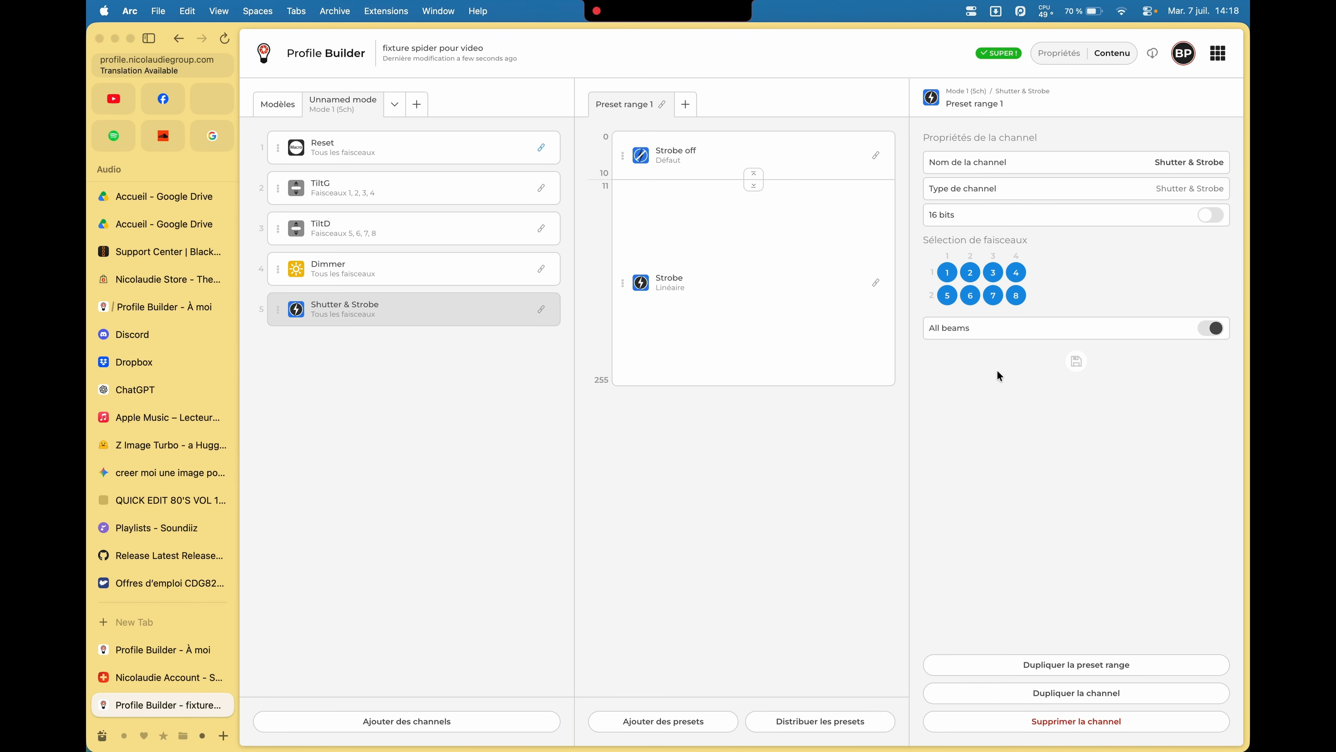
Add nine Dimmer channels from the first Dimmer model to the mode in one batch, after all existing channels.
{"action": "left_click", "coordinate": [404, 714]}
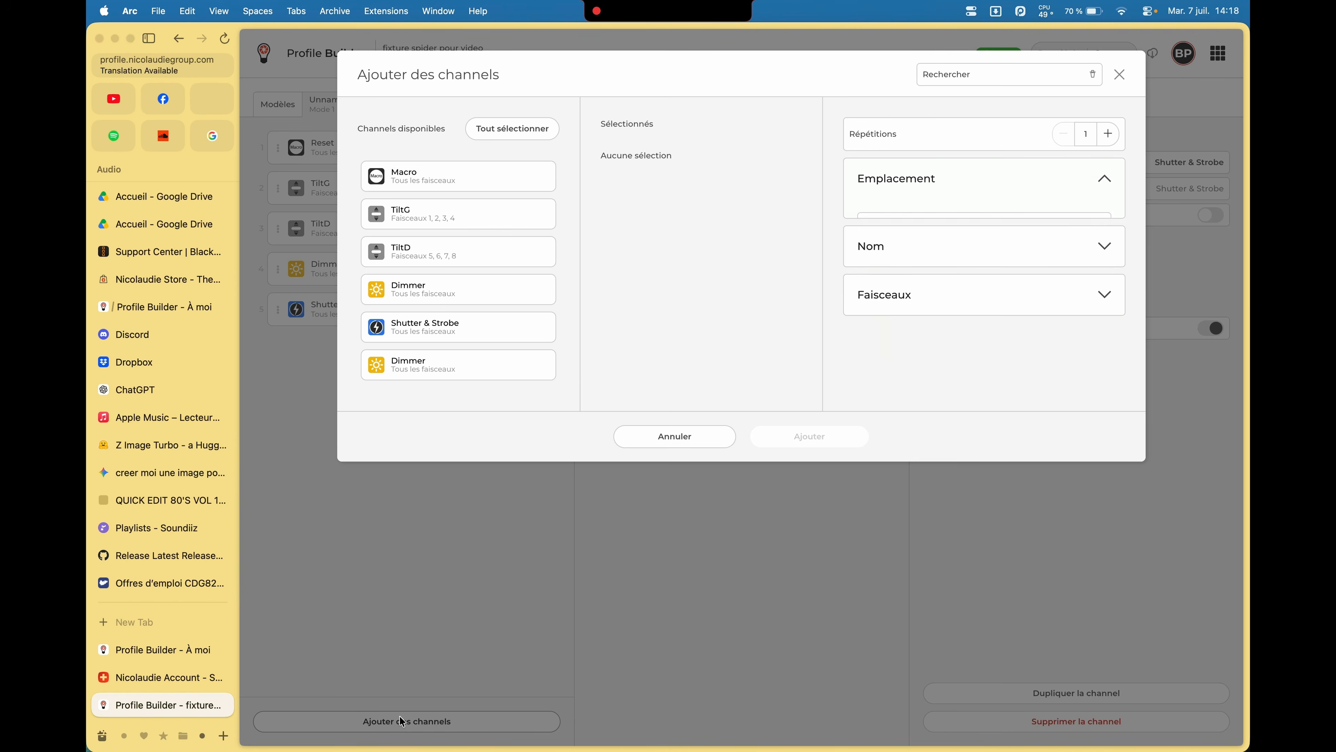
{"action": "left_click", "coordinate": [419, 295]}
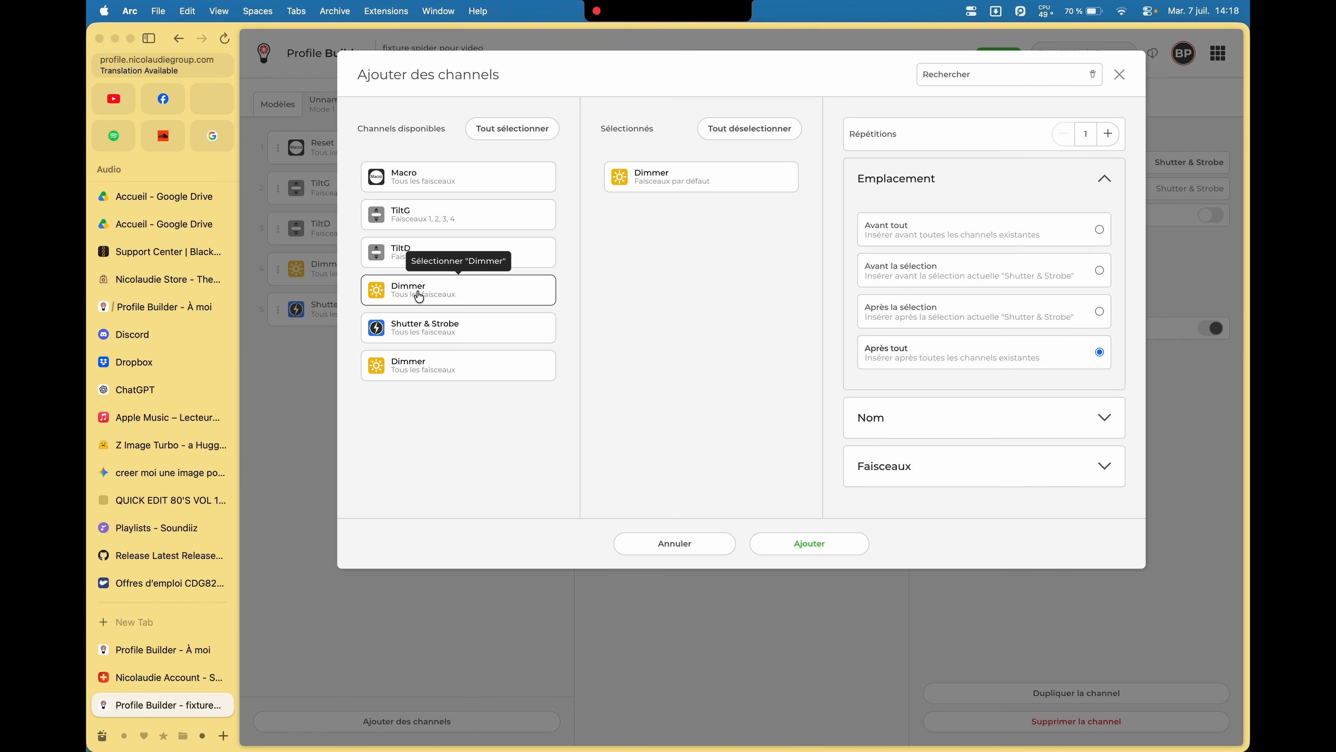
{"action": "left_click", "coordinate": [419, 295]}
{"action": "left_click", "coordinate": [419, 295]}
{"action": "left_click", "coordinate": [420, 295]}
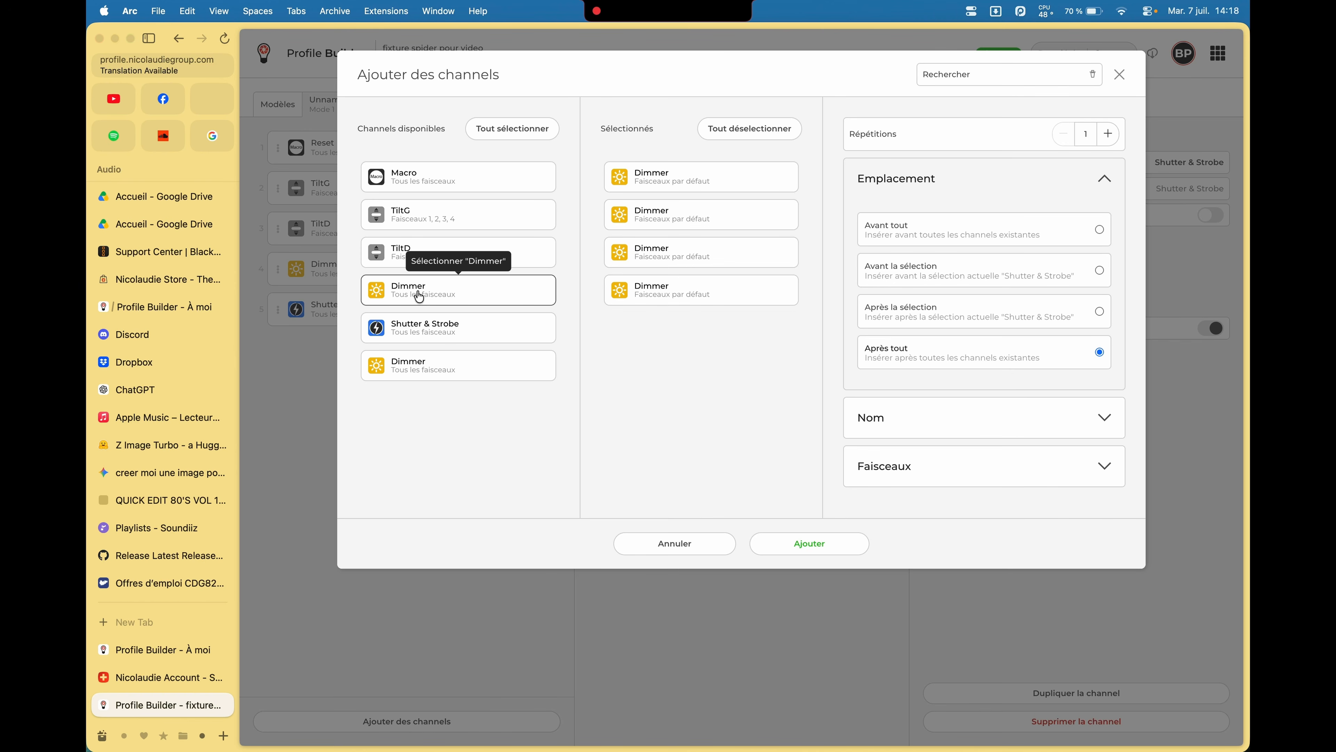
{"action": "left_click", "coordinate": [419, 295]}
{"action": "left_click", "coordinate": [420, 295]}
{"action": "left_click", "coordinate": [420, 295]}
{"action": "left_click", "coordinate": [419, 295]}
{"action": "left_click", "coordinate": [419, 295]}
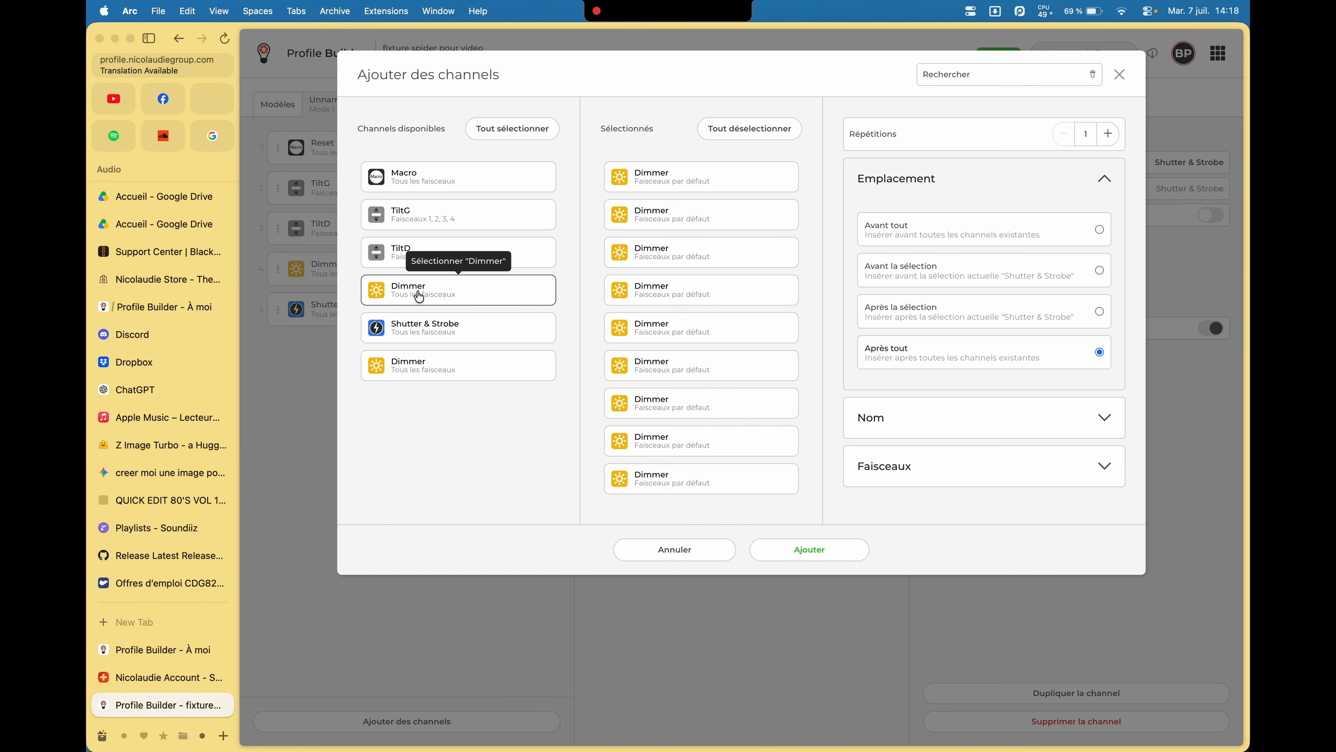
{"action": "left_click", "coordinate": [809, 550]}
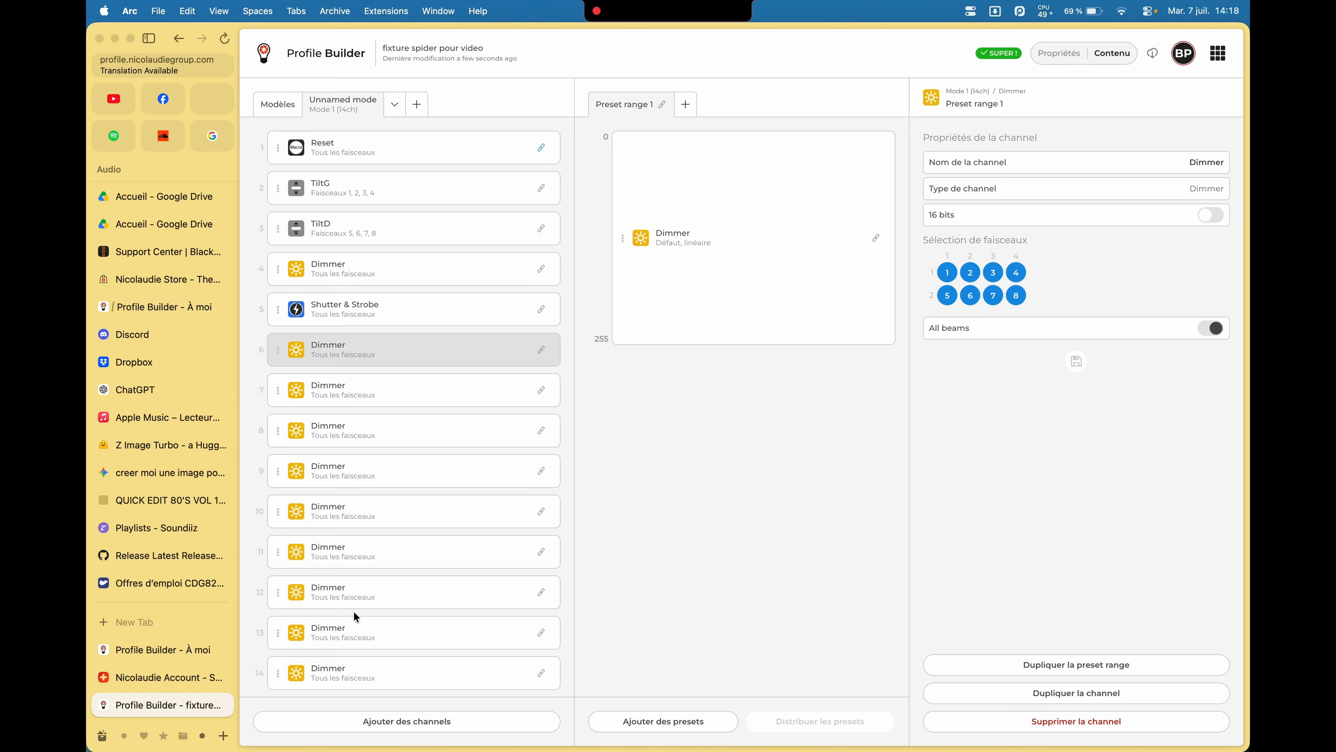
Delete the surplus Dimmer channel 14 from the end of the mode.
{"action": "left_click", "coordinate": [358, 675]}
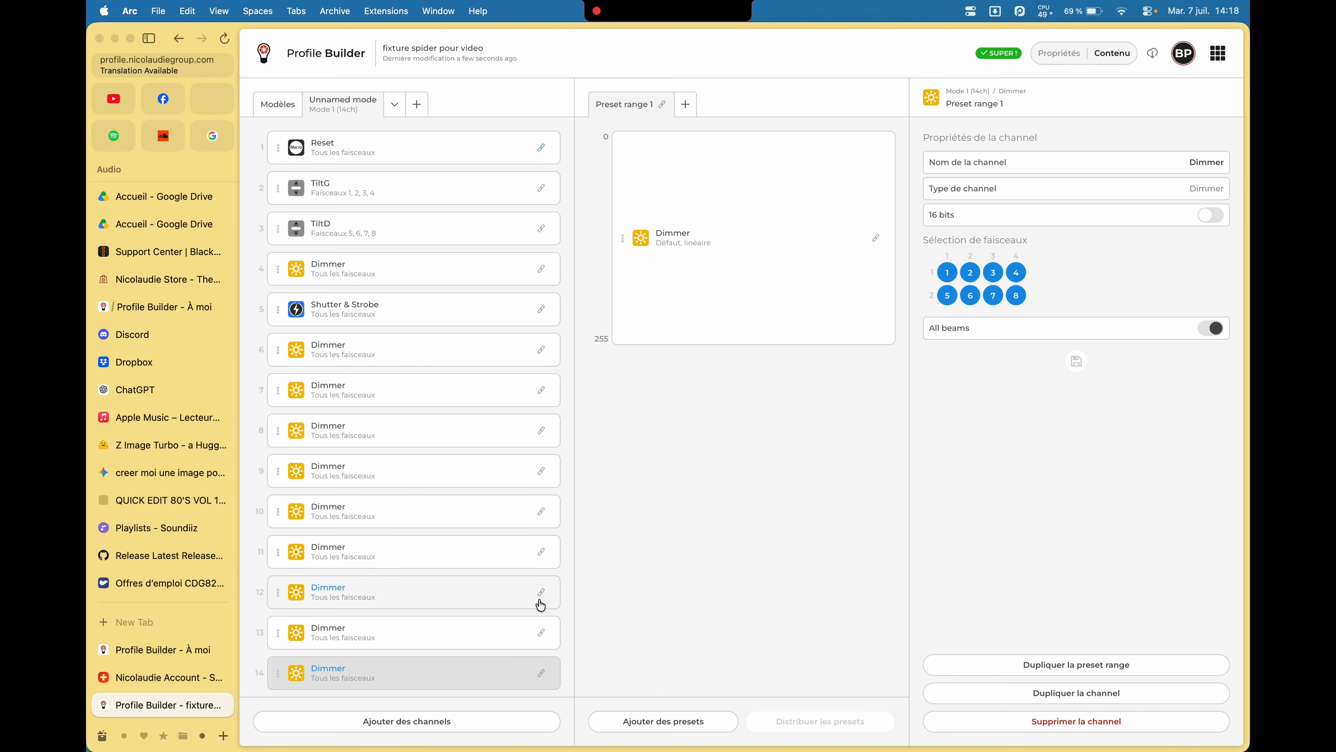
{"action": "left_click", "coordinate": [1058, 720]}
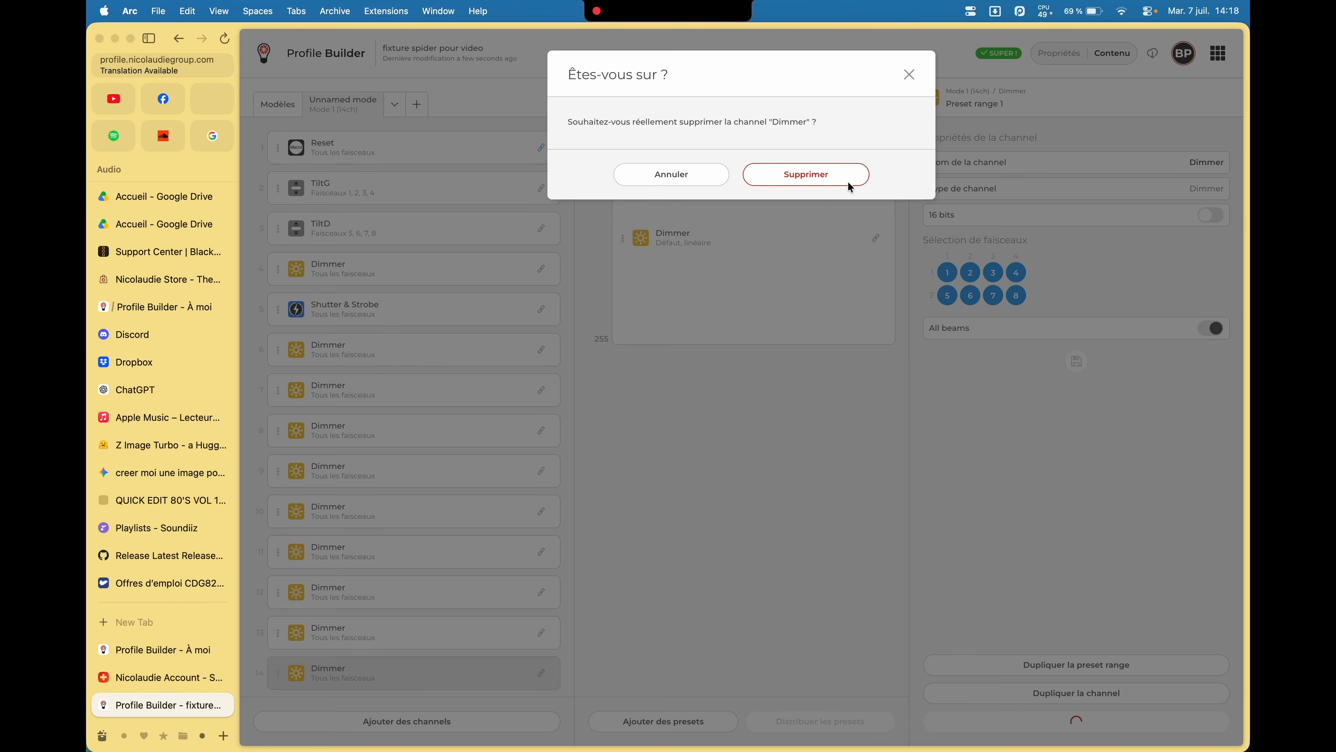
{"action": "left_click", "coordinate": [820, 183]}
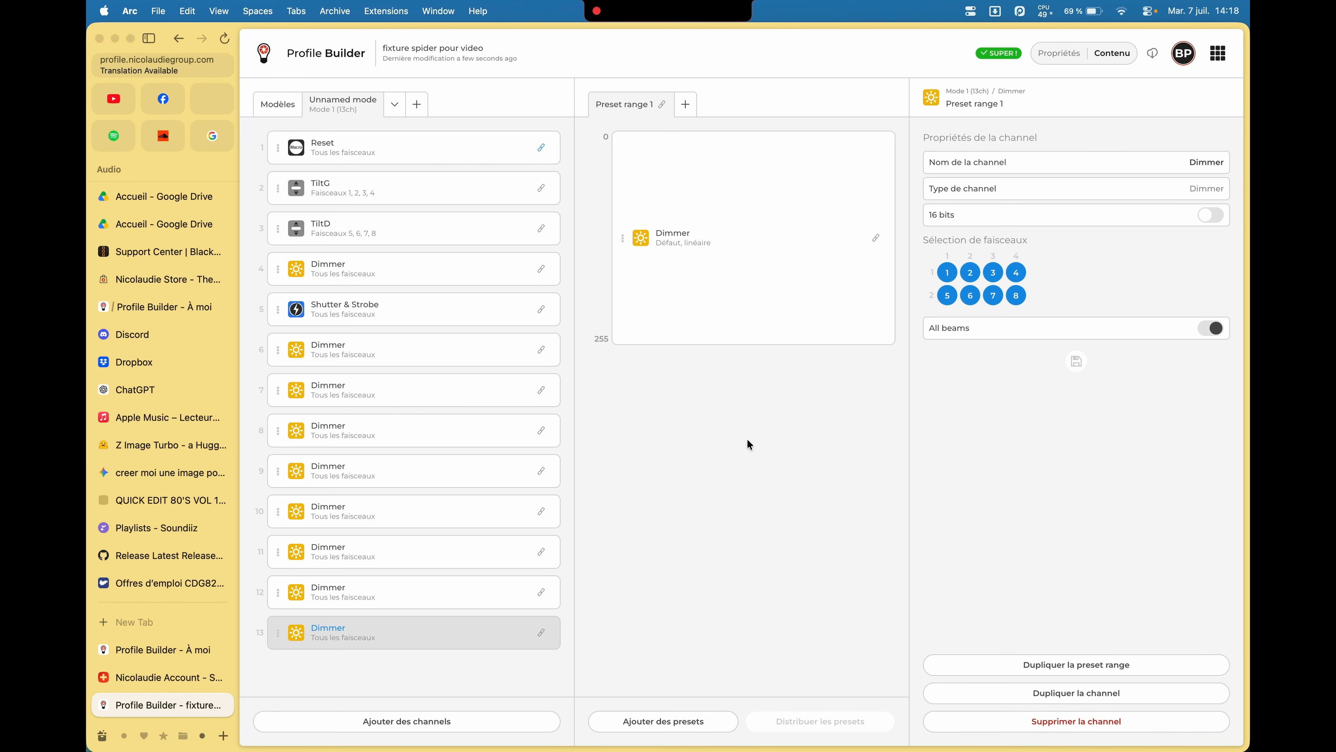
Restrict the Dimmer on channel 6 to beam 1 only and save its beam selection.
{"action": "left_click", "coordinate": [343, 352]}
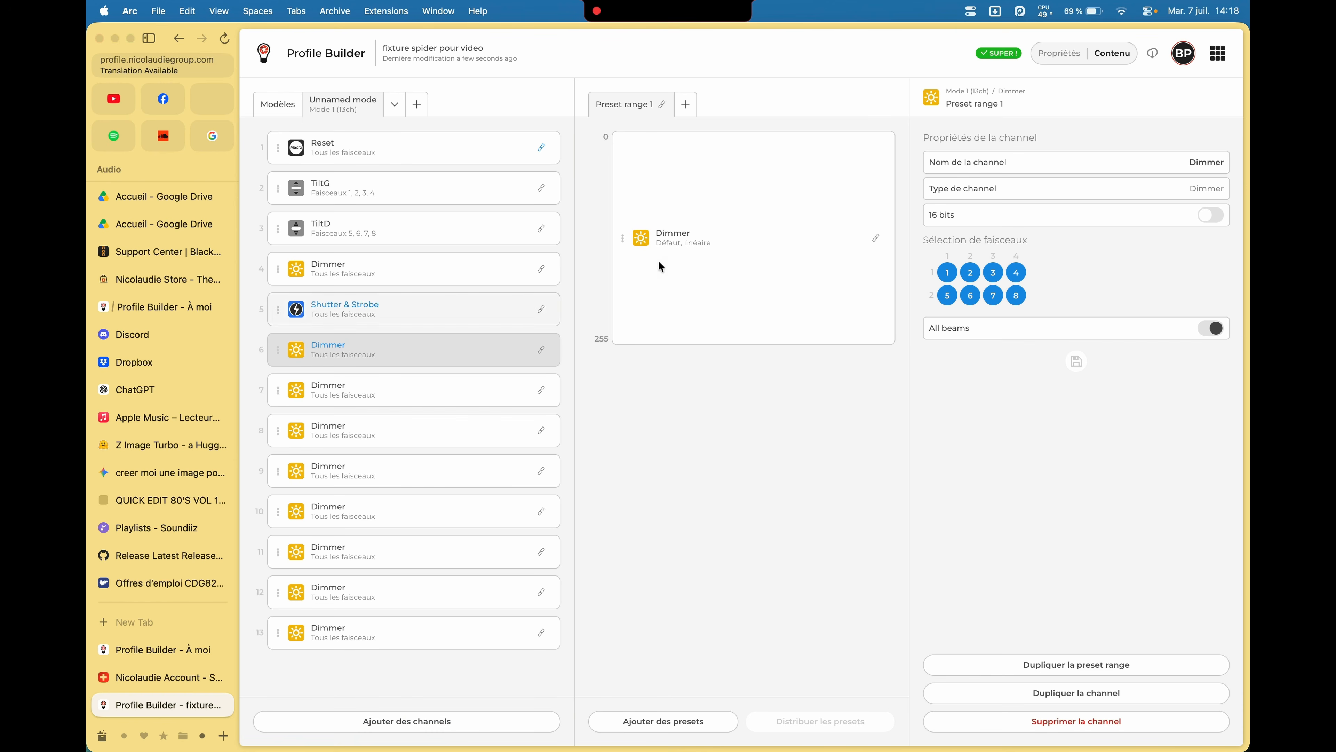
{"action": "left_click", "coordinate": [970, 273]}
{"action": "left_click", "coordinate": [991, 273]}
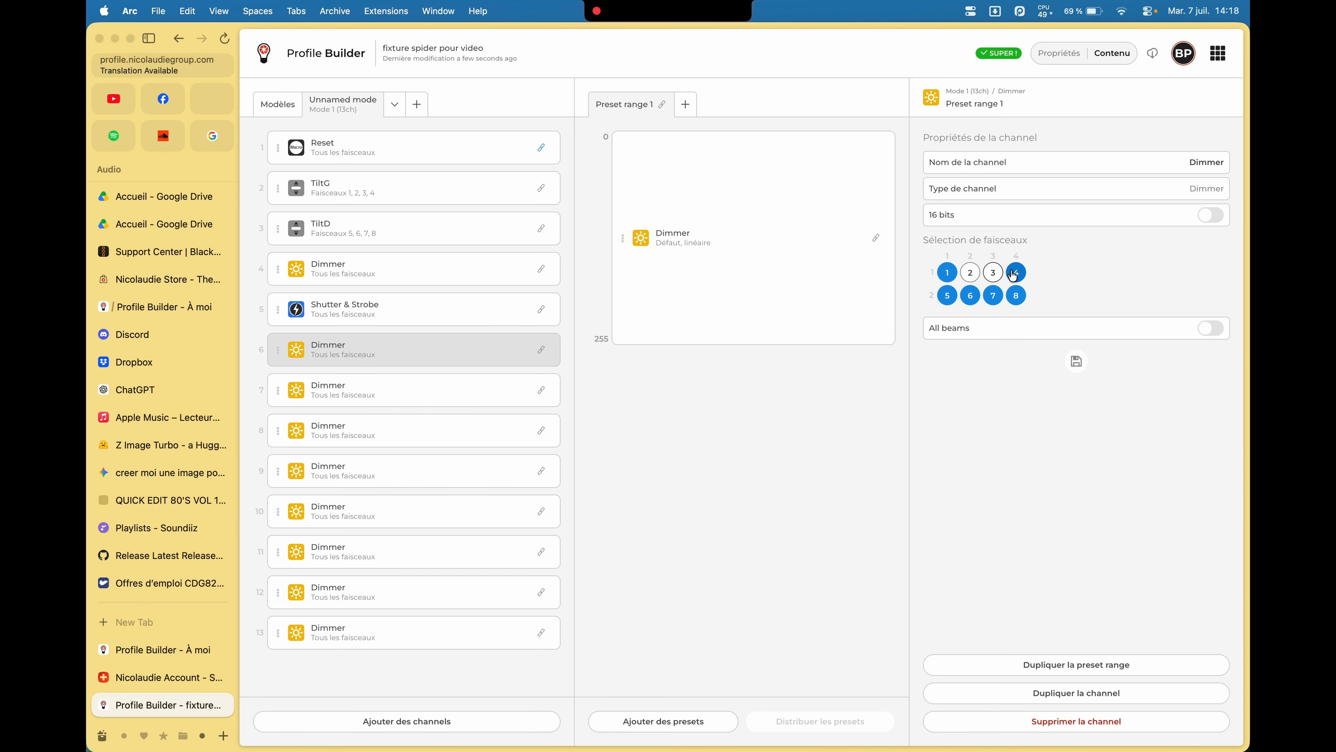
{"action": "left_click", "coordinate": [1015, 272]}
{"action": "left_click", "coordinate": [1016, 296]}
{"action": "left_click", "coordinate": [991, 295]}
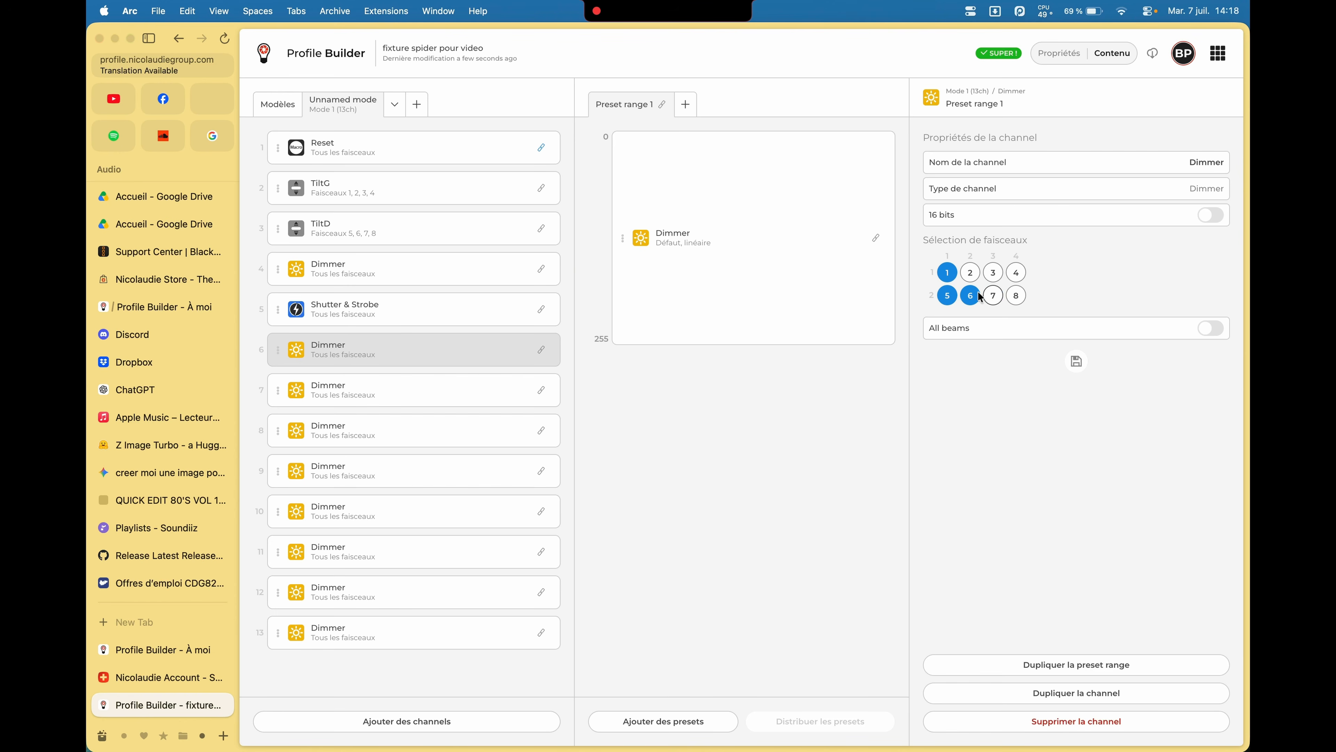
{"action": "left_click", "coordinate": [970, 296]}
{"action": "left_click", "coordinate": [947, 296]}
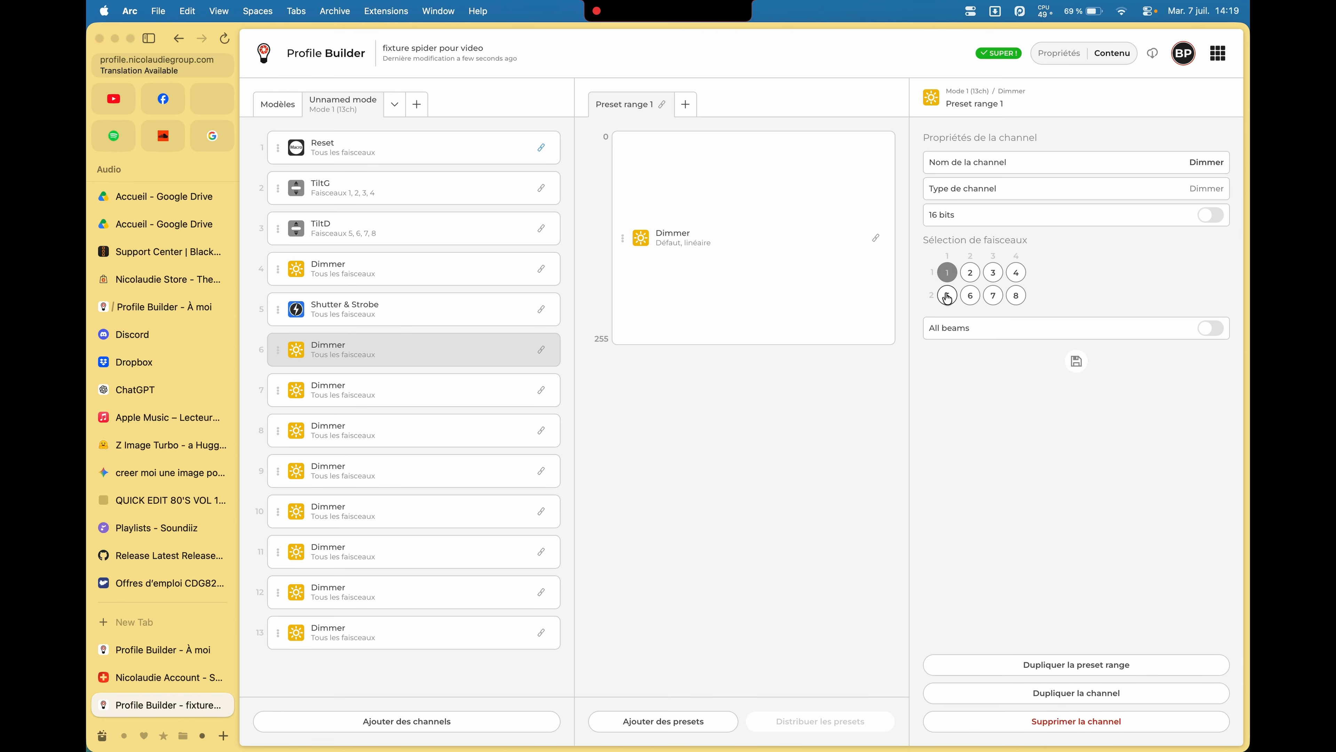
{"action": "left_click", "coordinate": [1075, 361]}
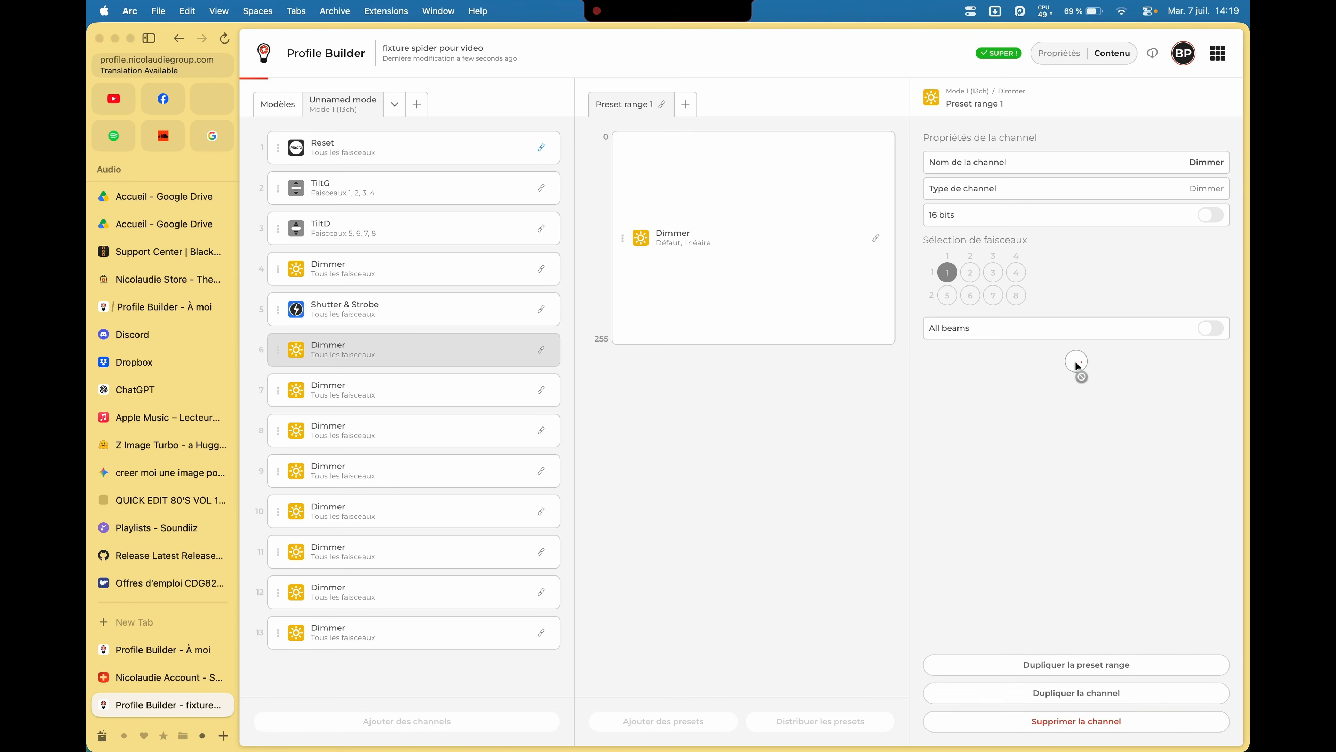
Restrict the Dimmer on channel 7 to beam 2 only and save its beam selection.
{"action": "left_click", "coordinate": [350, 384]}
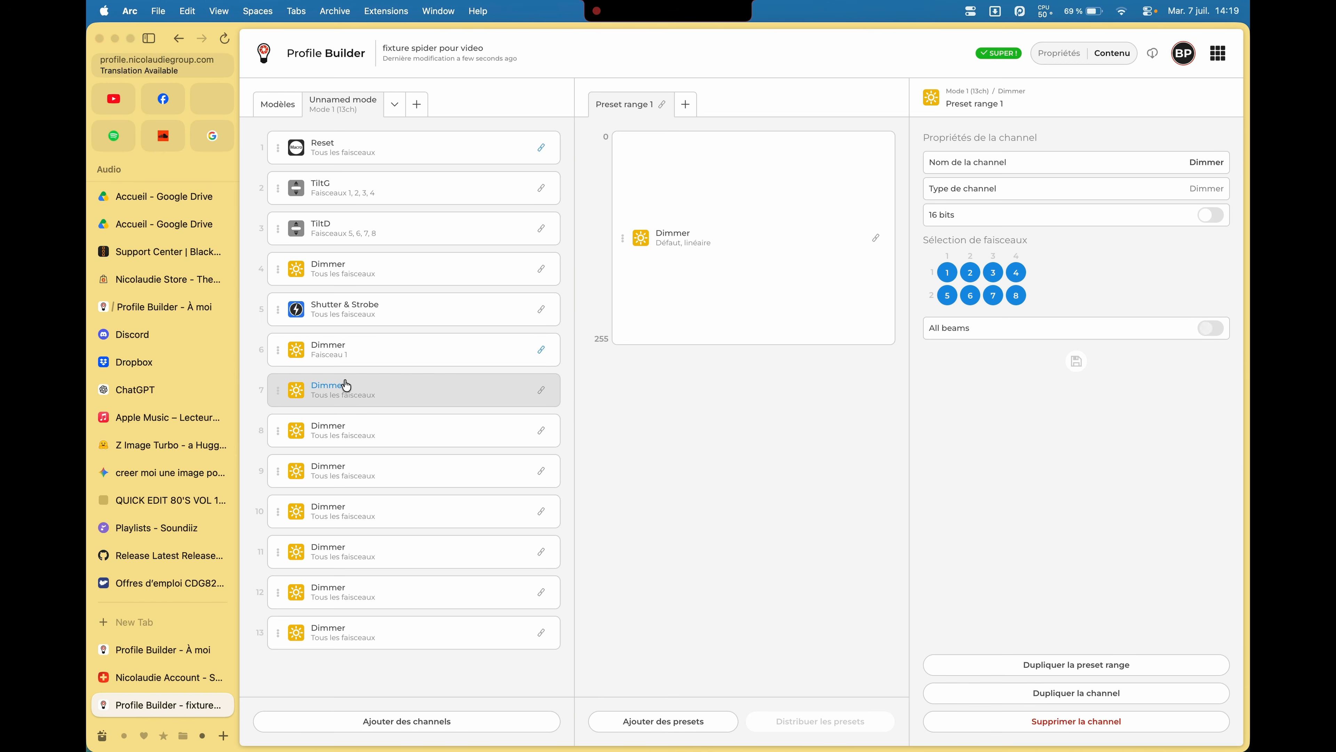
{"action": "left_click", "coordinate": [948, 273]}
{"action": "left_click", "coordinate": [947, 295]}
{"action": "left_click", "coordinate": [970, 295]}
{"action": "left_click", "coordinate": [993, 295]}
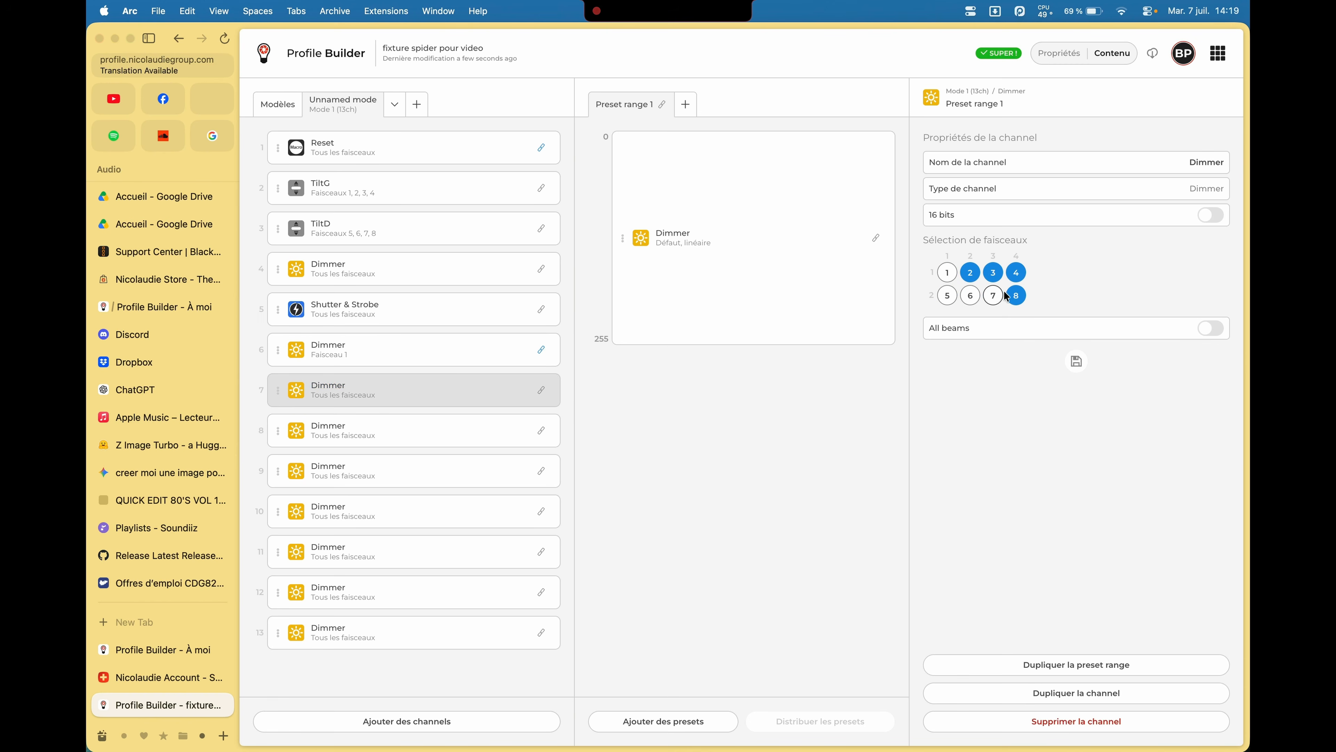
{"action": "left_click", "coordinate": [1016, 295]}
{"action": "left_click", "coordinate": [1016, 273]}
{"action": "left_click", "coordinate": [993, 273]}
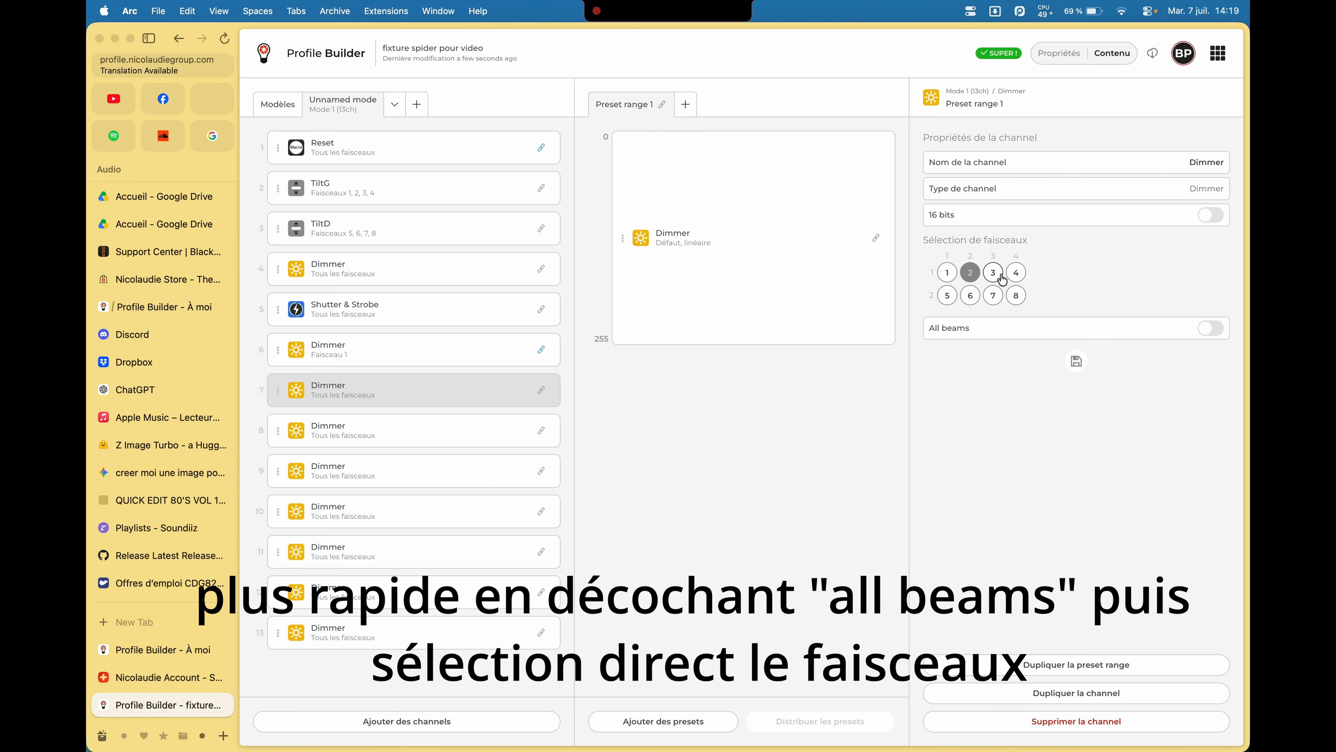
{"action": "left_click", "coordinate": [1075, 363]}
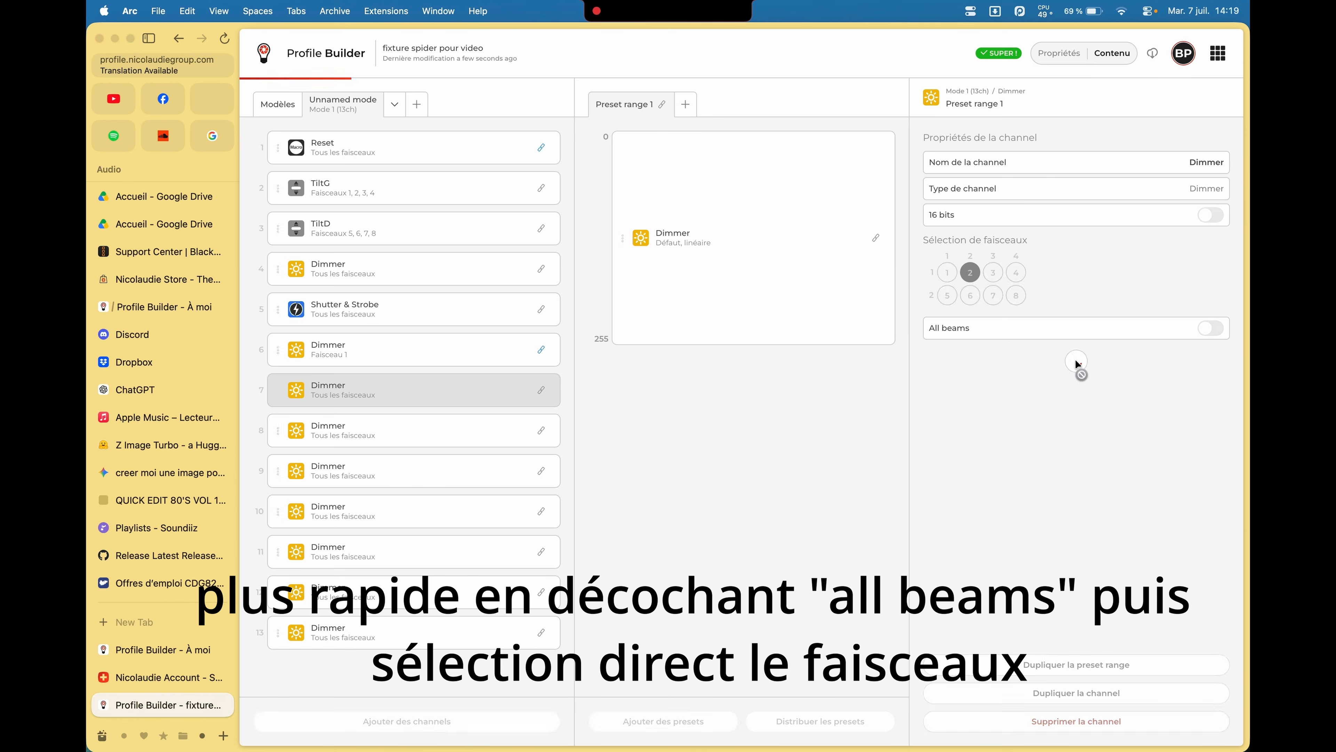
Restrict the Dimmer on channel 8 to beam 3 only and save its beam selection.
{"action": "left_click", "coordinate": [371, 437]}
{"action": "left_click", "coordinate": [1211, 328]}
{"action": "left_click", "coordinate": [948, 273]}
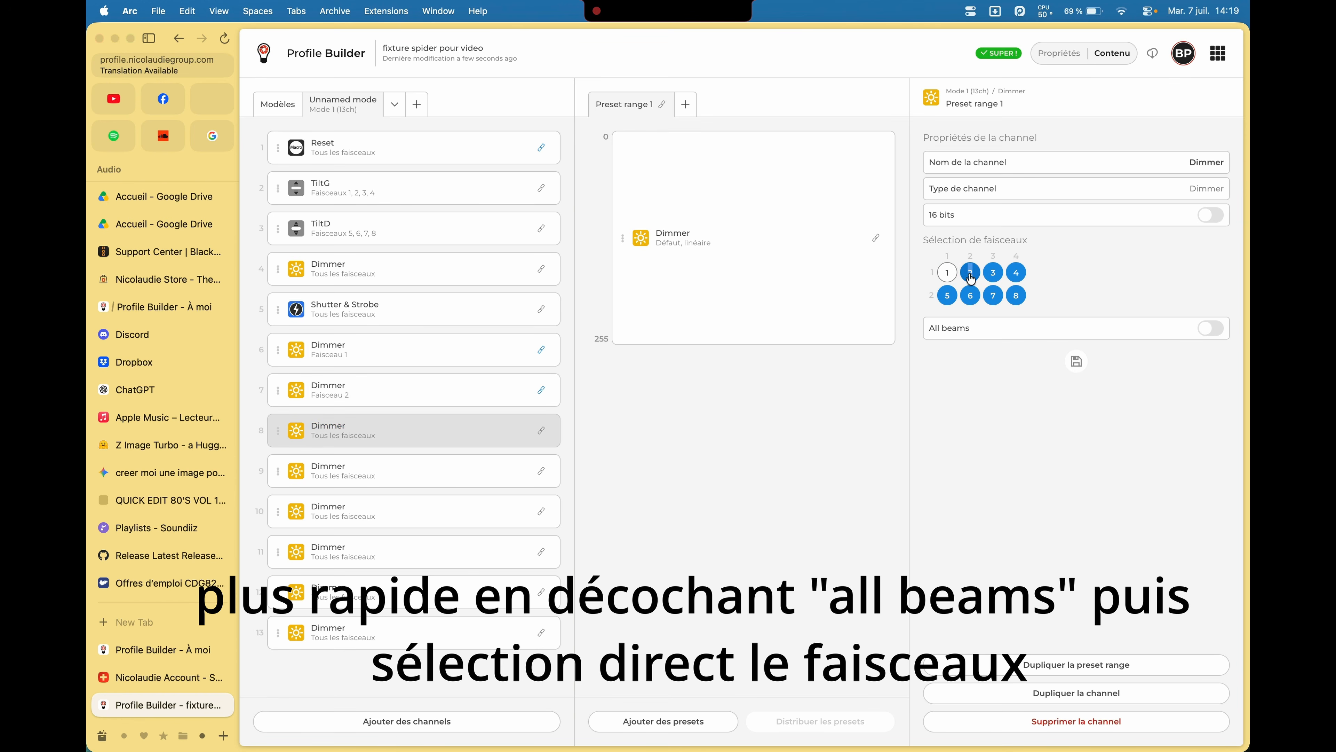
{"action": "left_click", "coordinate": [1016, 272]}
{"action": "left_click", "coordinate": [1016, 296]}
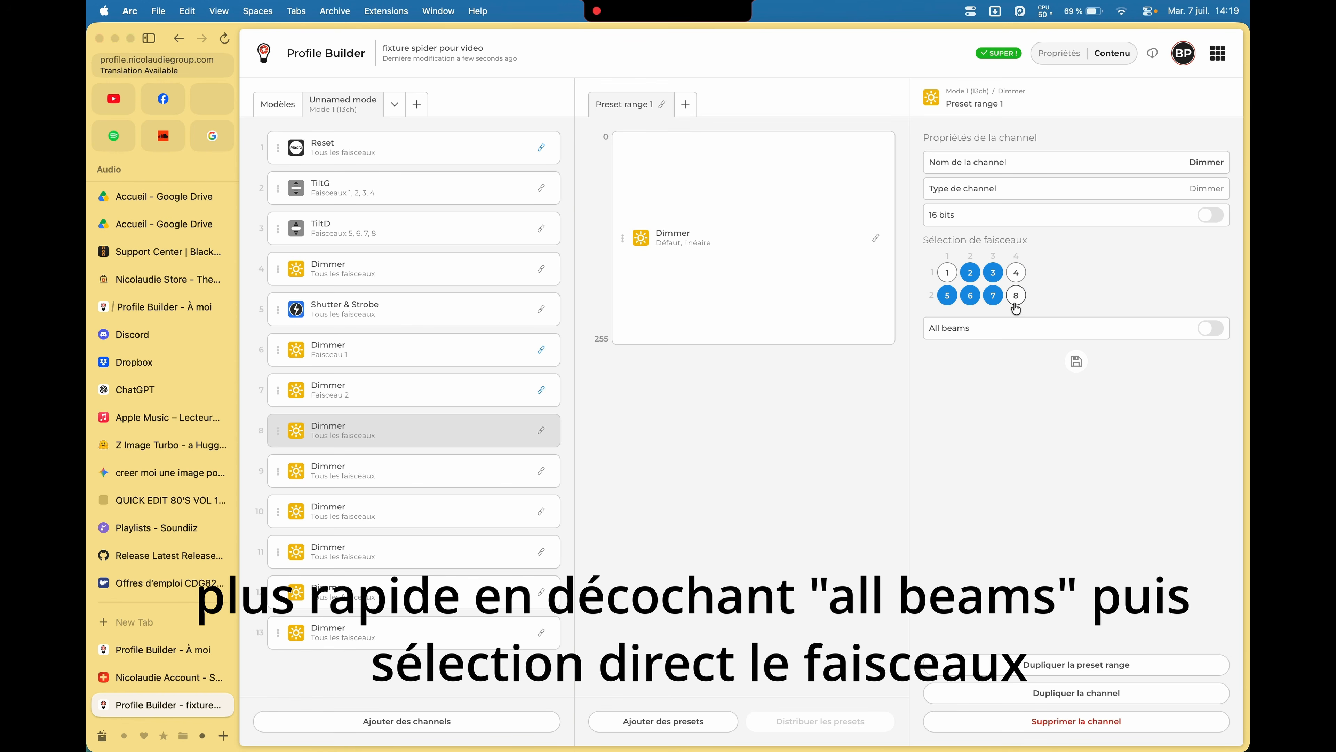
{"action": "left_click", "coordinate": [992, 295]}
{"action": "left_click", "coordinate": [972, 297]}
{"action": "left_click", "coordinate": [947, 295]}
{"action": "left_click", "coordinate": [970, 273]}
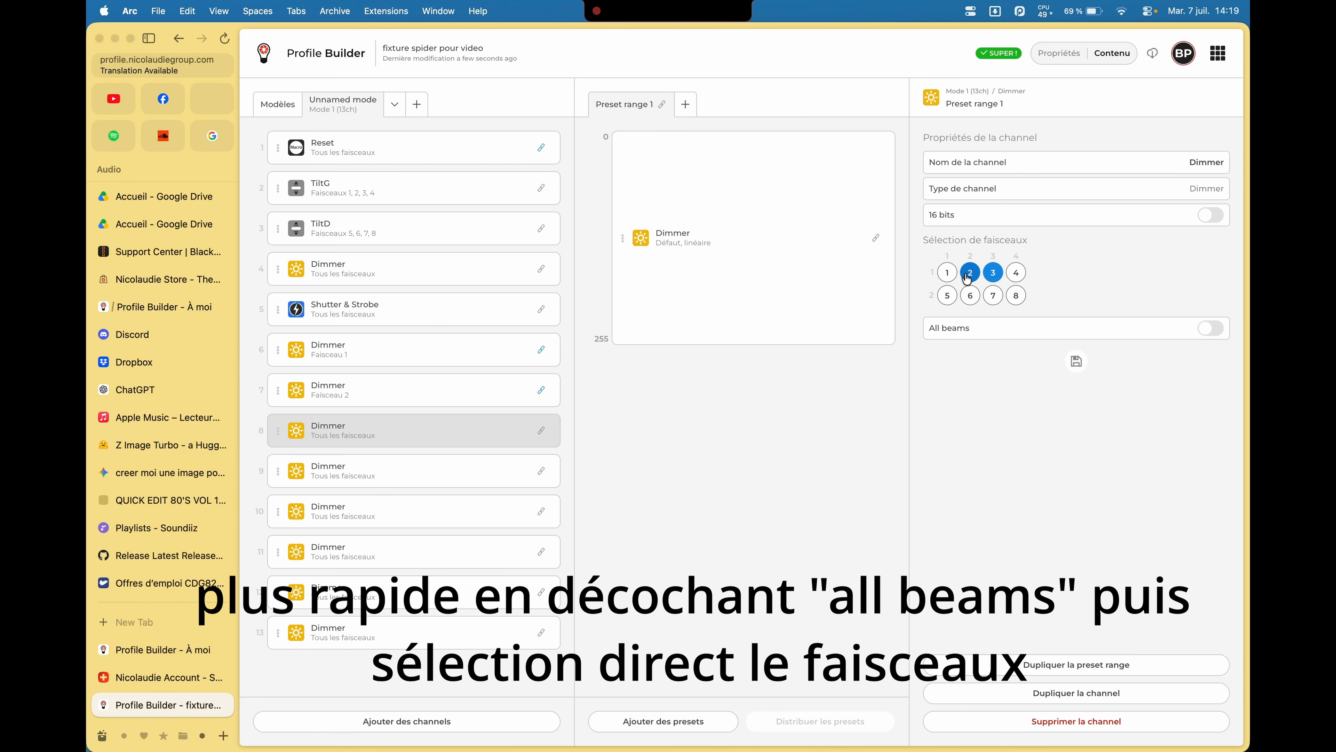
{"action": "left_click", "coordinate": [993, 272]}
{"action": "left_click", "coordinate": [1076, 361]}
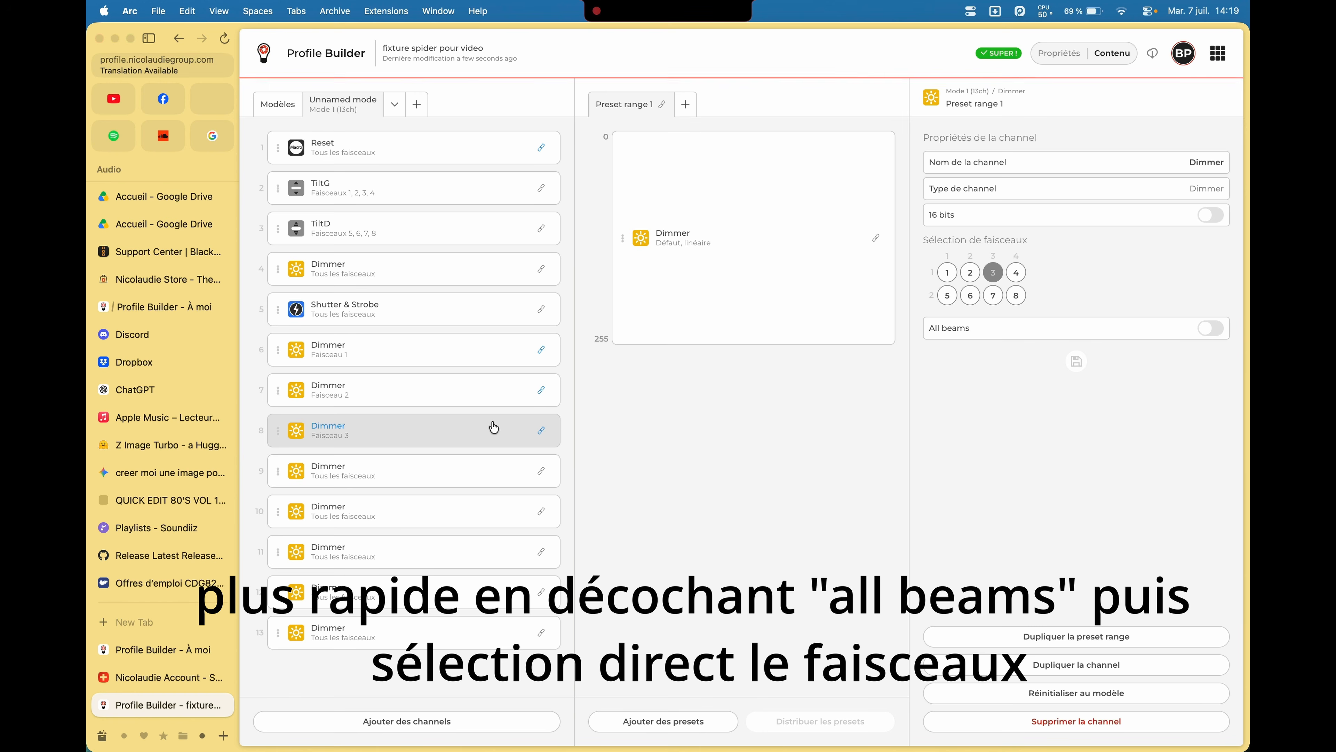
Restrict the Dimmer on channel 9 to beam 4 only and save its beam selection.
{"action": "left_click", "coordinate": [347, 480]}
{"action": "left_click", "coordinate": [948, 272]}
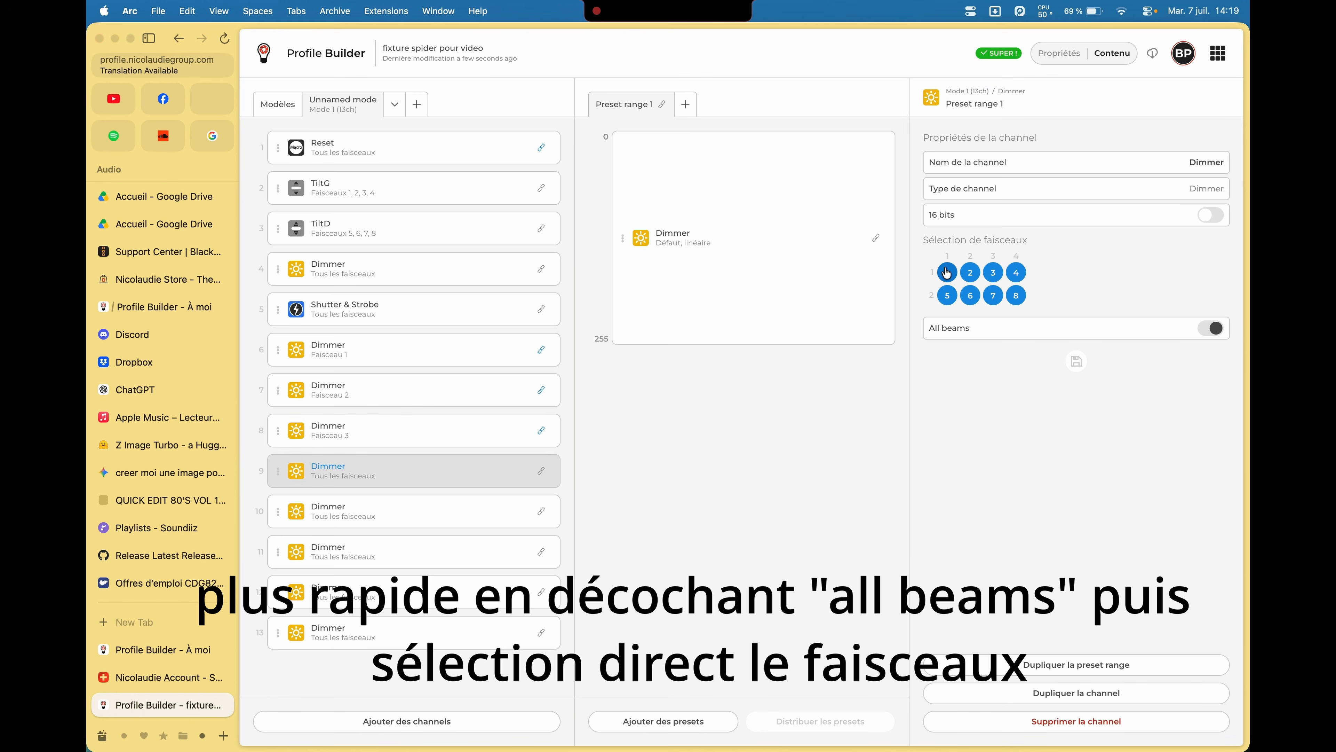
{"action": "left_click", "coordinate": [970, 272]}
{"action": "left_click", "coordinate": [992, 272]}
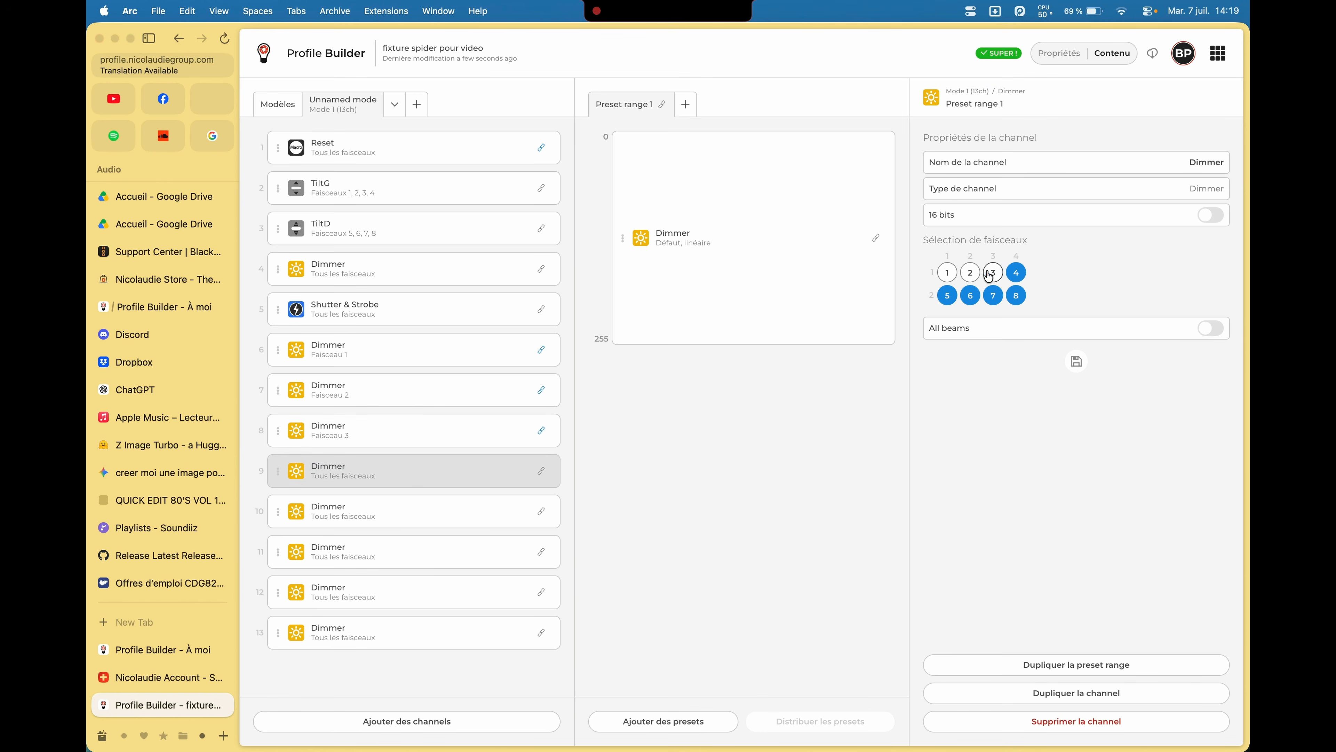
{"action": "left_click", "coordinate": [947, 295]}
{"action": "left_click", "coordinate": [972, 298]}
{"action": "left_click", "coordinate": [993, 296]}
{"action": "left_click", "coordinate": [1016, 297]}
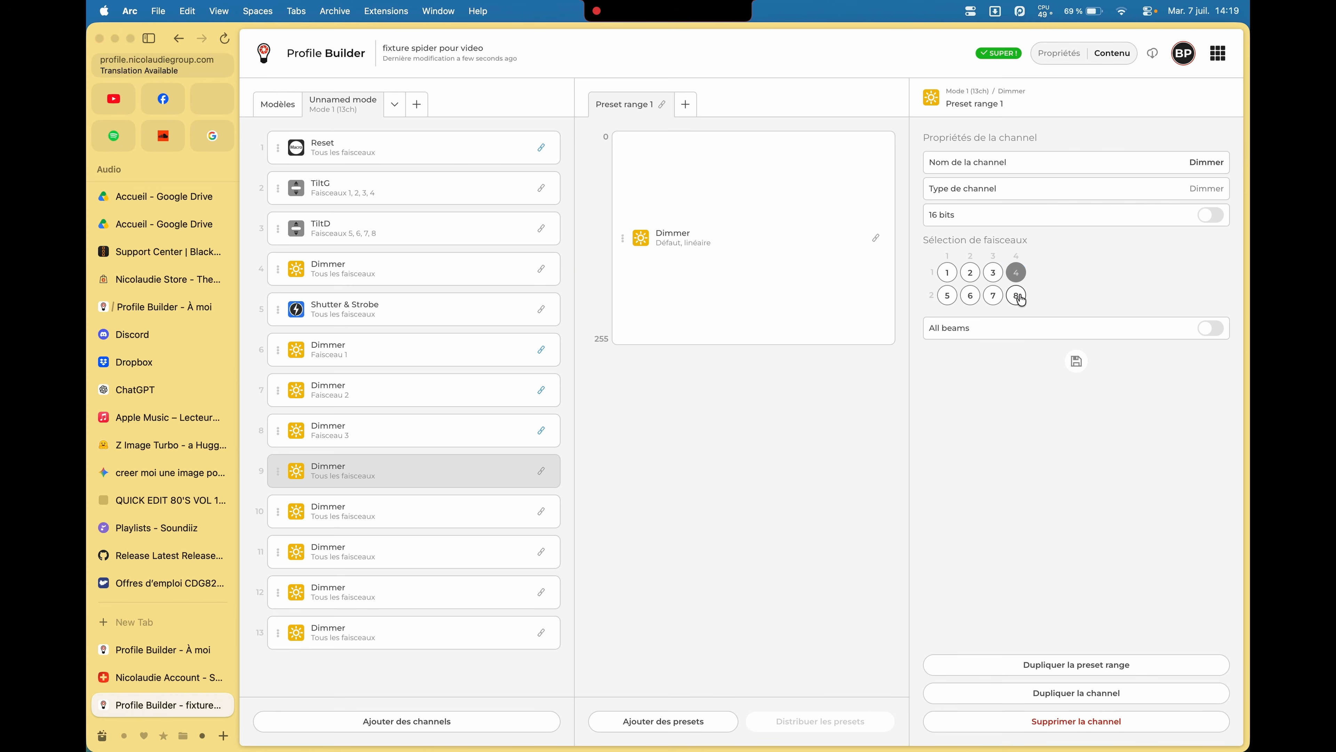
{"action": "left_click", "coordinate": [1074, 367]}
Restrict the Dimmer on channel 10 to beam 5 only and save its beam selection.
{"action": "left_click", "coordinate": [349, 513]}
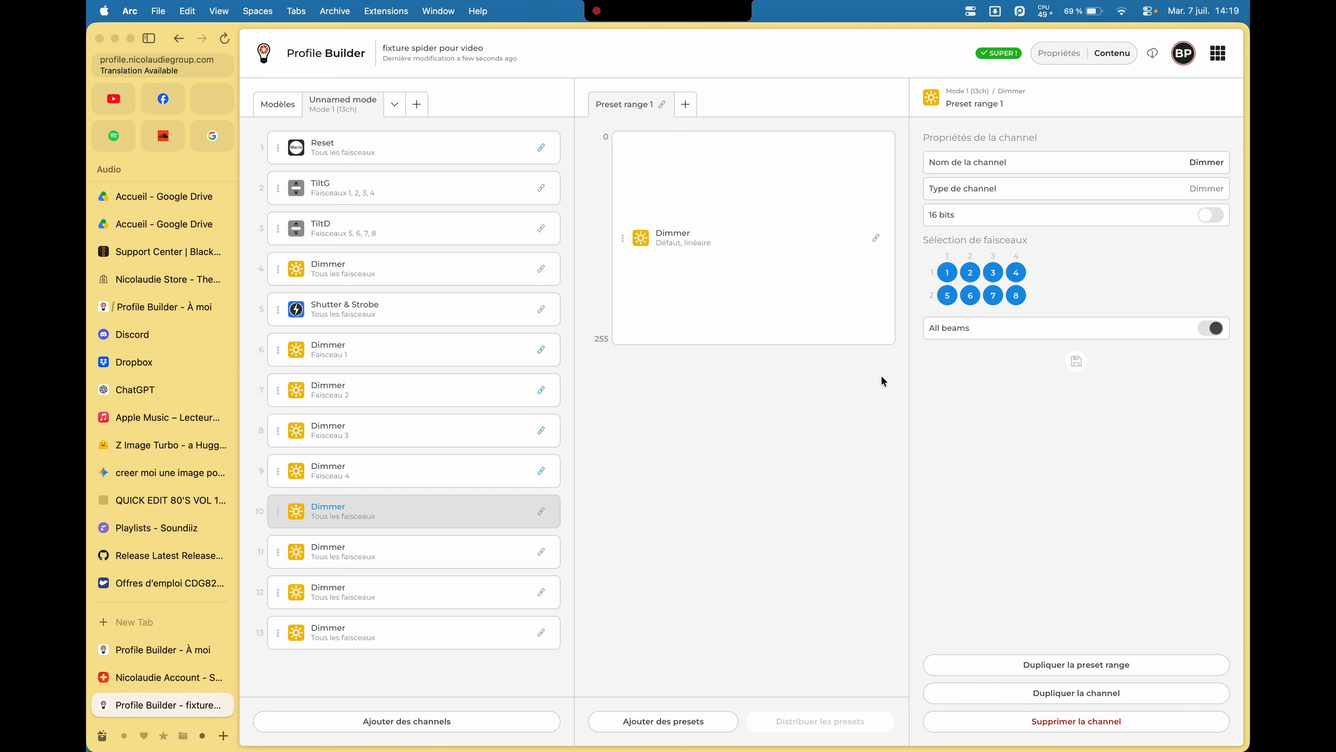
{"action": "left_click", "coordinate": [947, 272]}
{"action": "left_click", "coordinate": [970, 272]}
{"action": "left_click", "coordinate": [993, 272]}
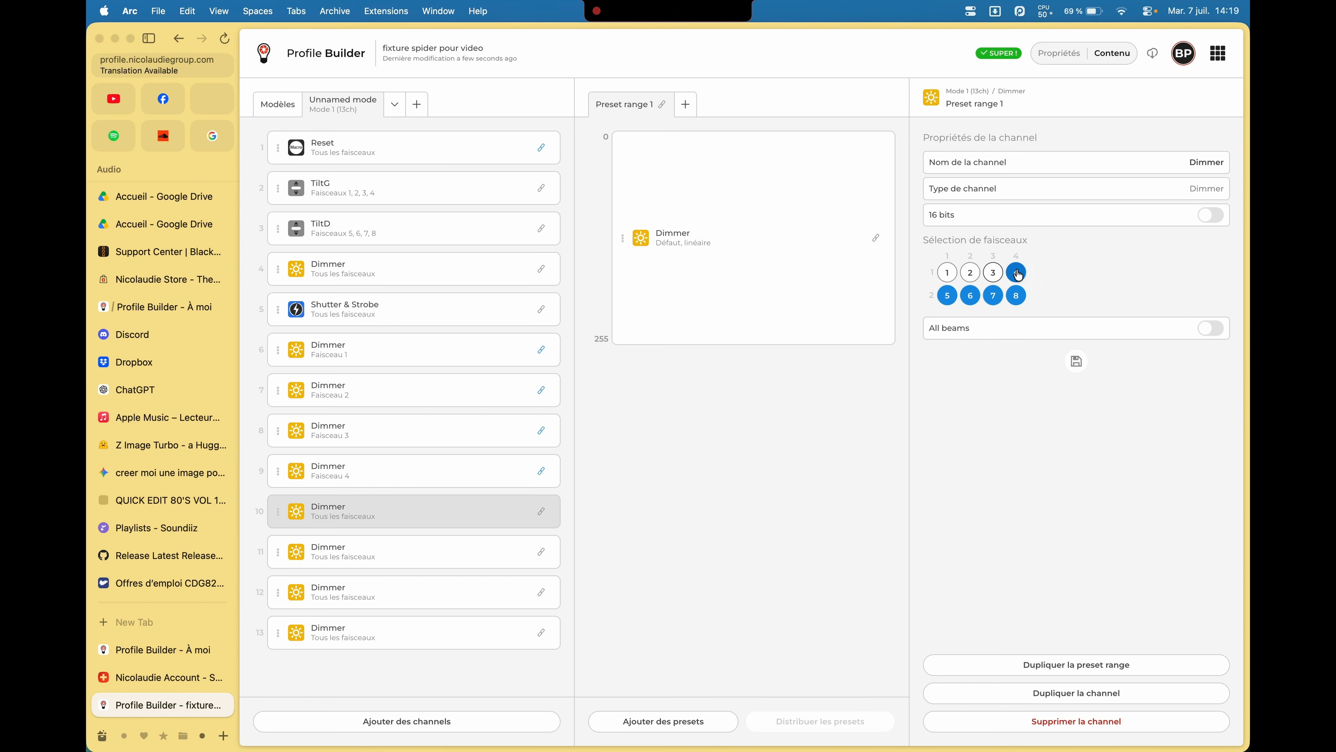
{"action": "left_click", "coordinate": [1016, 273]}
{"action": "left_click", "coordinate": [1016, 296]}
{"action": "left_click", "coordinate": [992, 296]}
{"action": "left_click", "coordinate": [970, 299]}
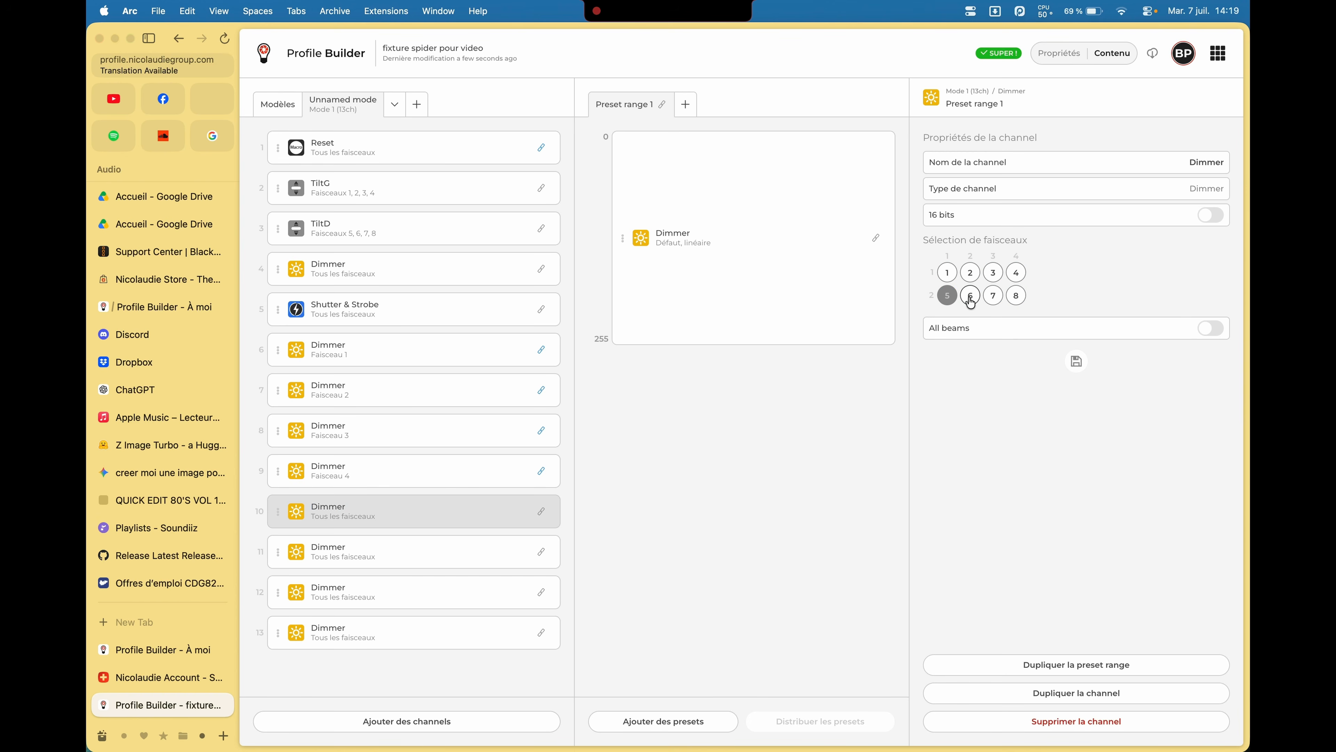
{"action": "left_click", "coordinate": [1076, 362]}
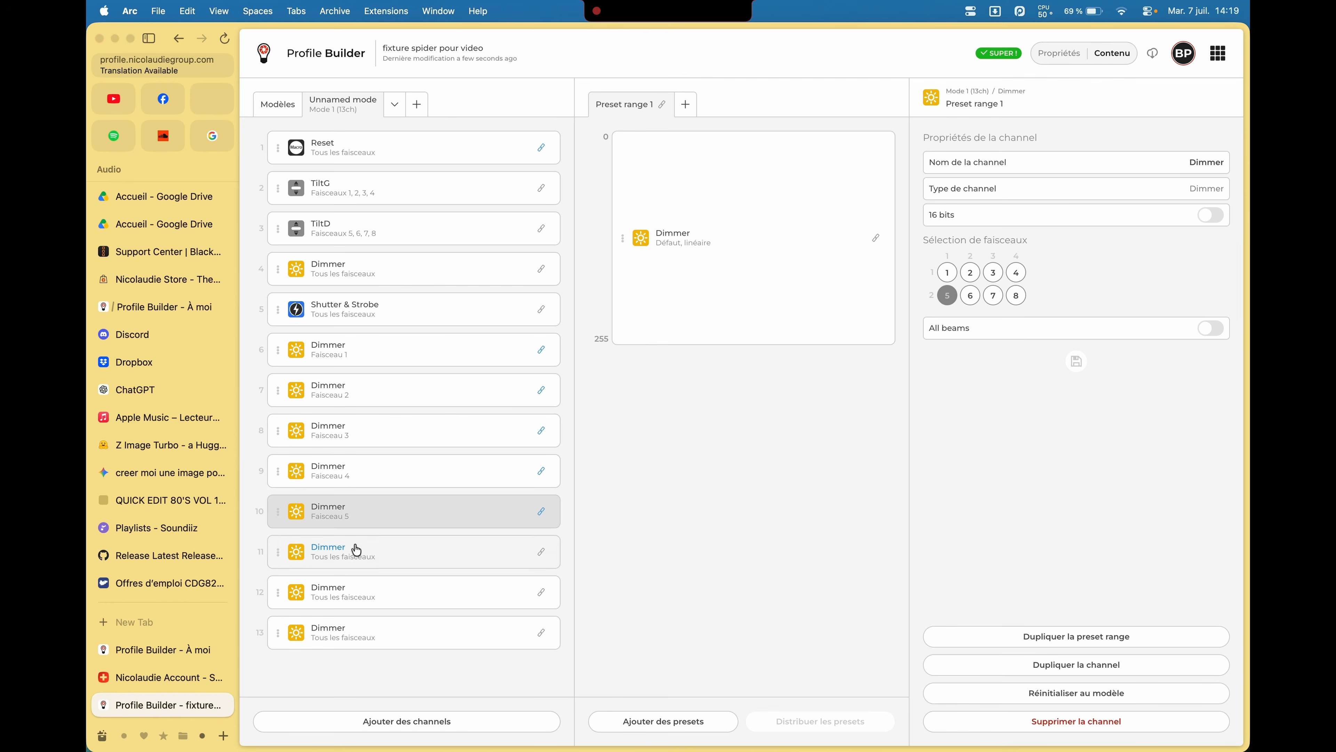
Restrict the Dimmer on channel 11 to beam 6 only and save its beam selection.
{"action": "left_click", "coordinate": [366, 551]}
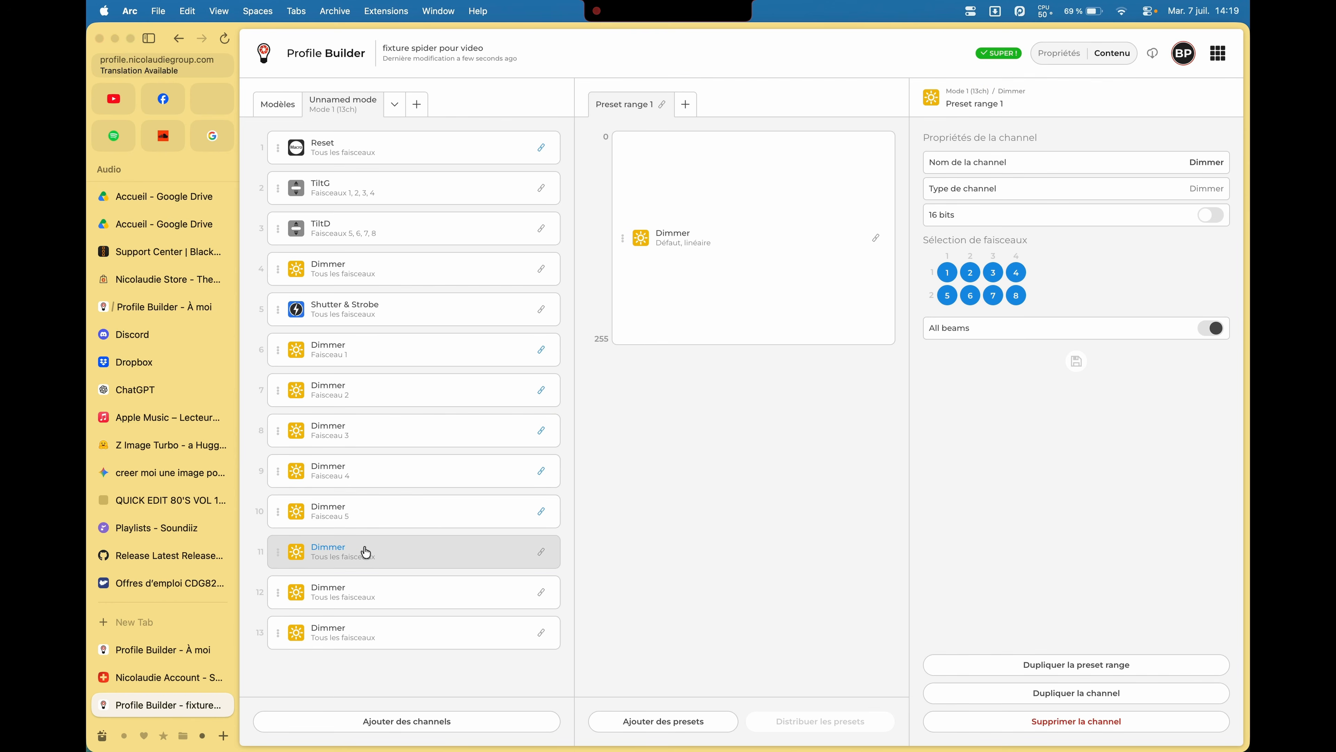
{"action": "left_click", "coordinate": [969, 274]}
{"action": "left_click", "coordinate": [947, 272]}
{"action": "left_click", "coordinate": [993, 273]}
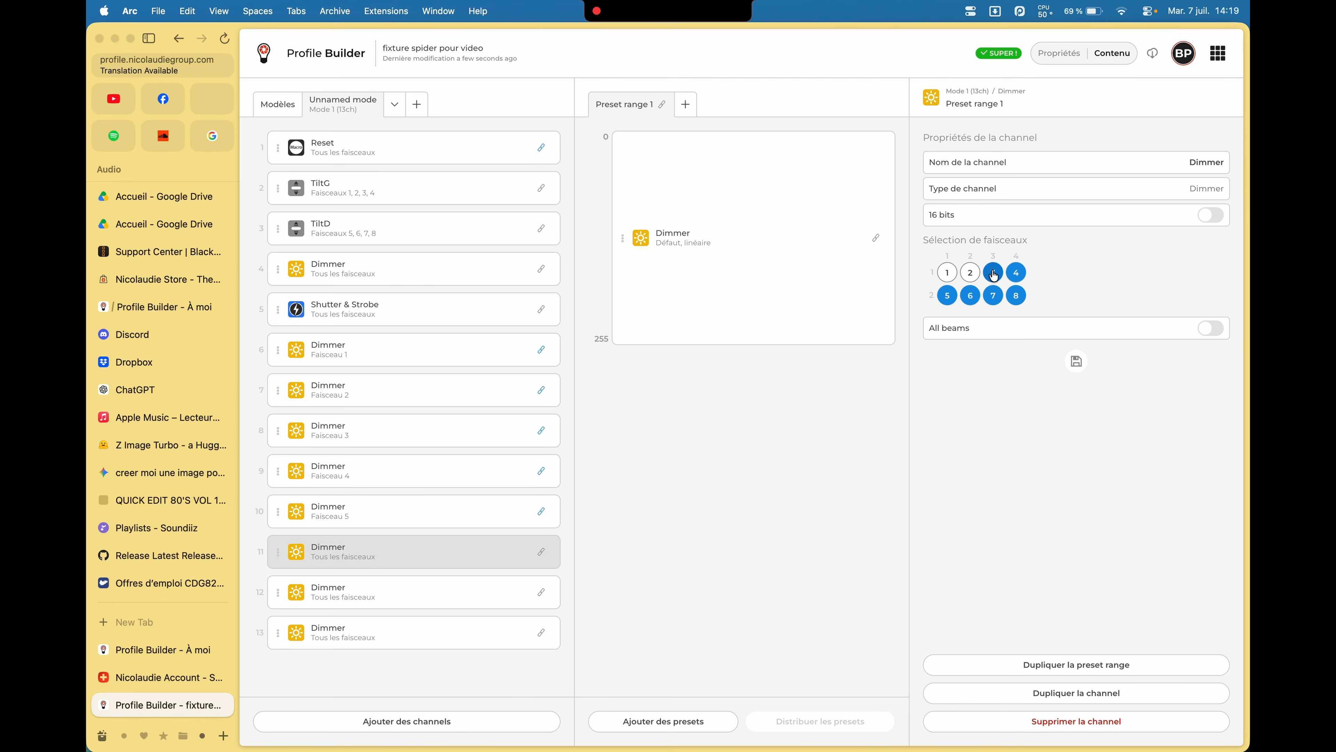
{"action": "left_click", "coordinate": [1016, 273]}
{"action": "left_click", "coordinate": [947, 296]}
{"action": "left_click", "coordinate": [993, 296]}
{"action": "left_click", "coordinate": [1016, 296]}
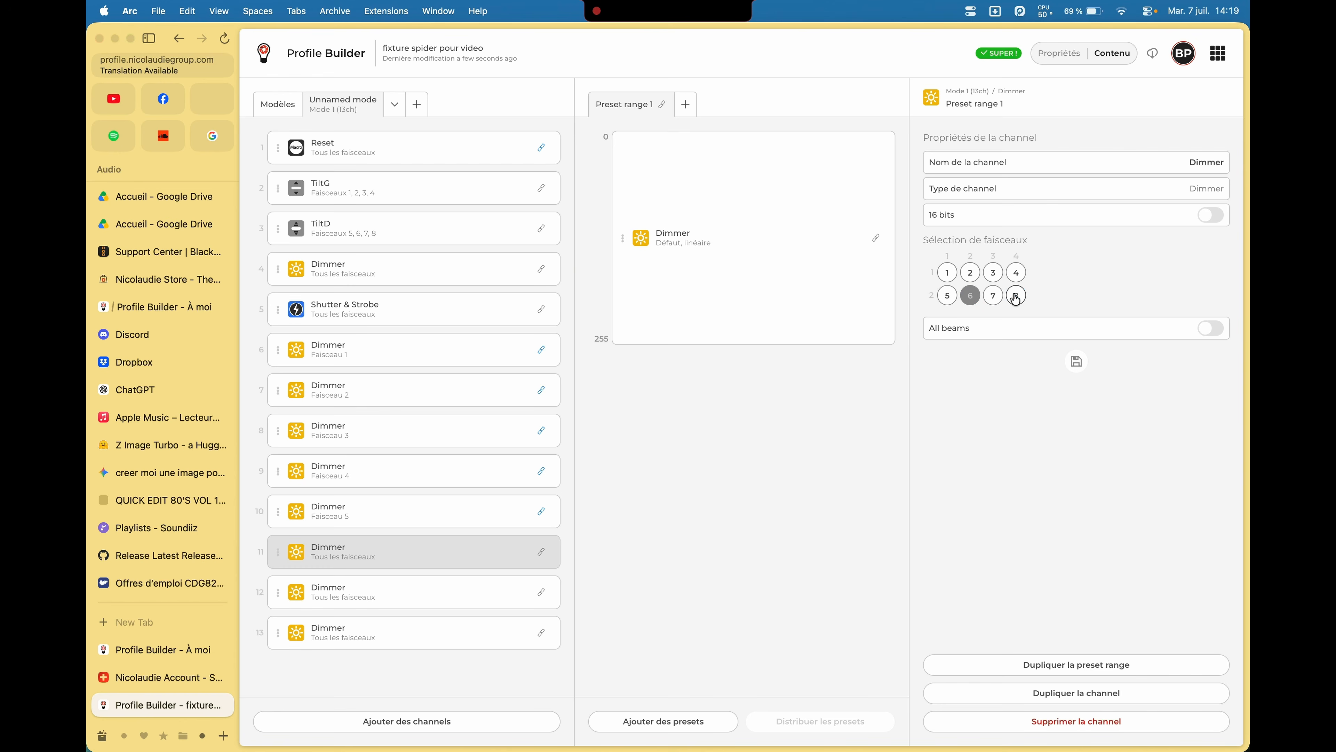
{"action": "left_click", "coordinate": [1076, 361]}
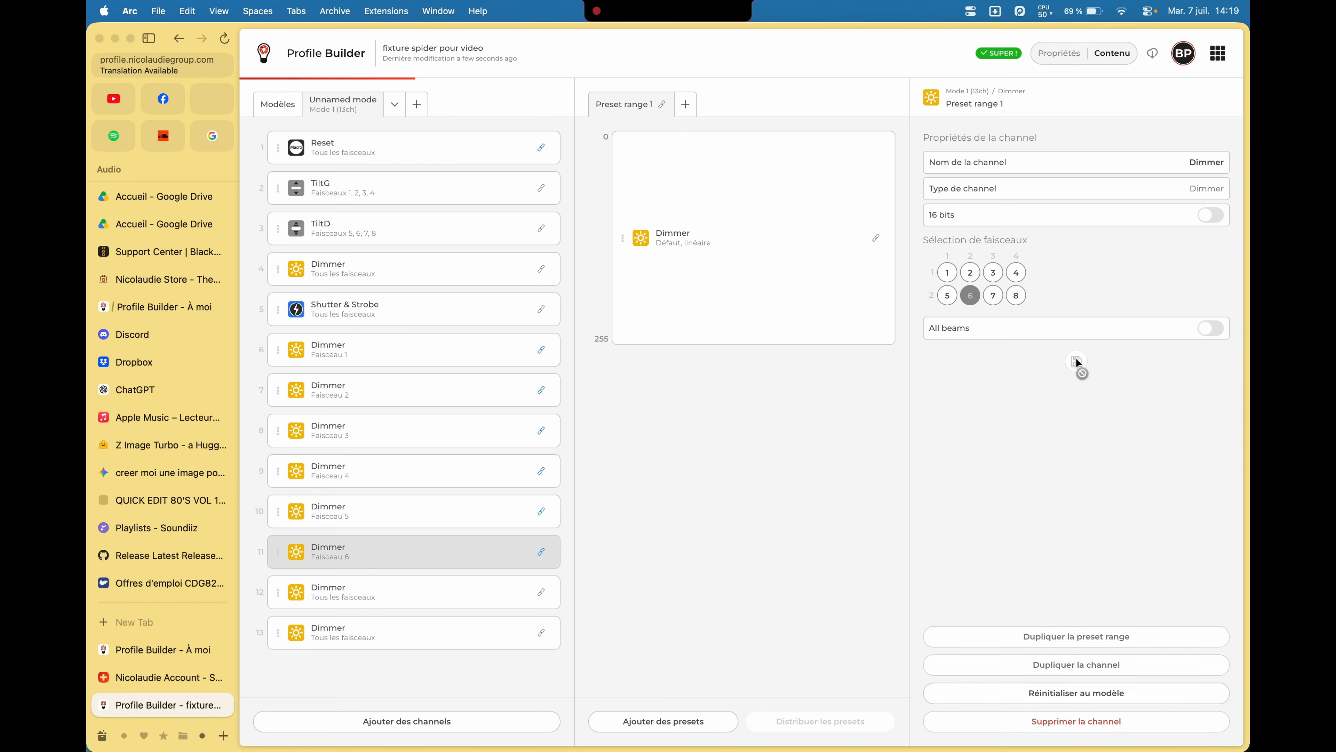
Restrict the Dimmer on channel 12 to beam 7 only and save its beam selection.
{"action": "left_click", "coordinate": [361, 594]}
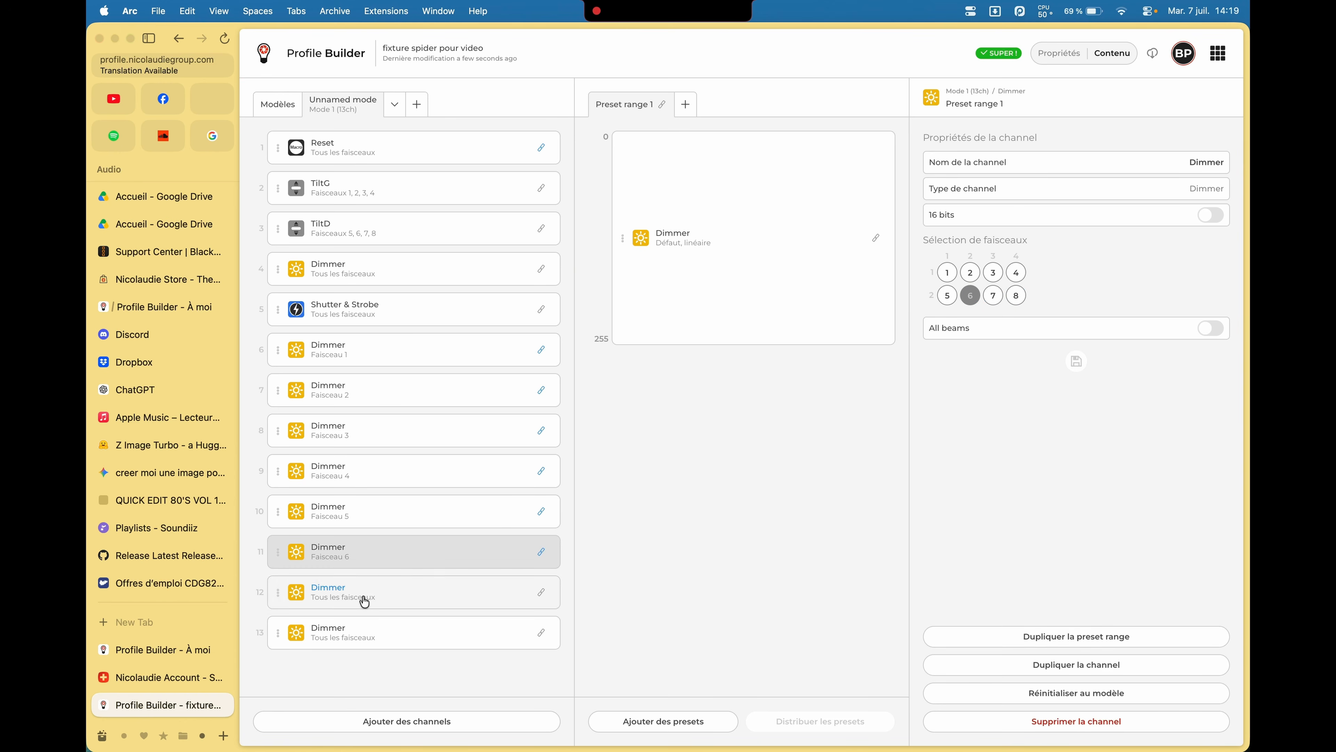
{"action": "left_click", "coordinate": [947, 272]}
{"action": "left_click", "coordinate": [970, 272]}
{"action": "left_click", "coordinate": [993, 272]}
{"action": "left_click", "coordinate": [1016, 273]}
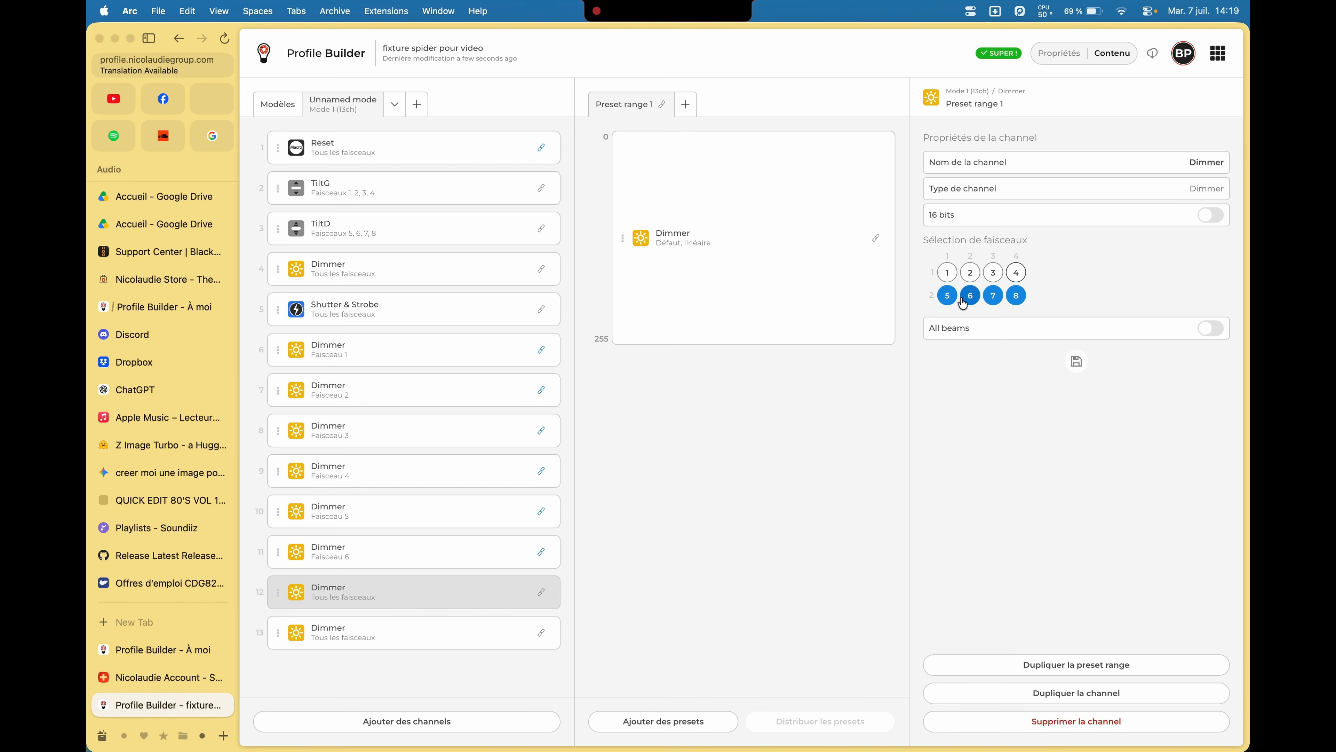
{"action": "left_click", "coordinate": [963, 301]}
{"action": "left_click", "coordinate": [947, 295]}
{"action": "left_click", "coordinate": [993, 295]}
{"action": "left_click", "coordinate": [1016, 298]}
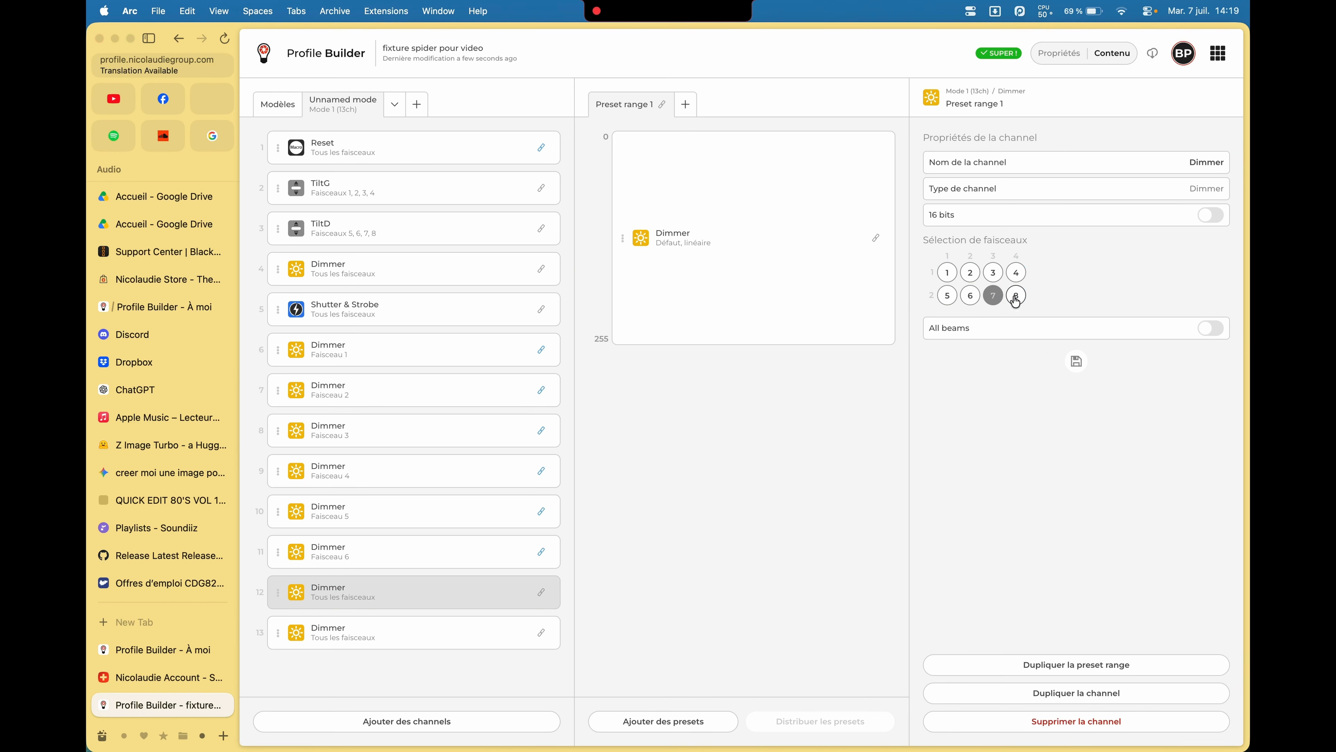
{"action": "left_click", "coordinate": [1076, 361]}
Restrict the Dimmer on channel 13 to beam 8 only and save its beam selection.
{"action": "left_click", "coordinate": [344, 634]}
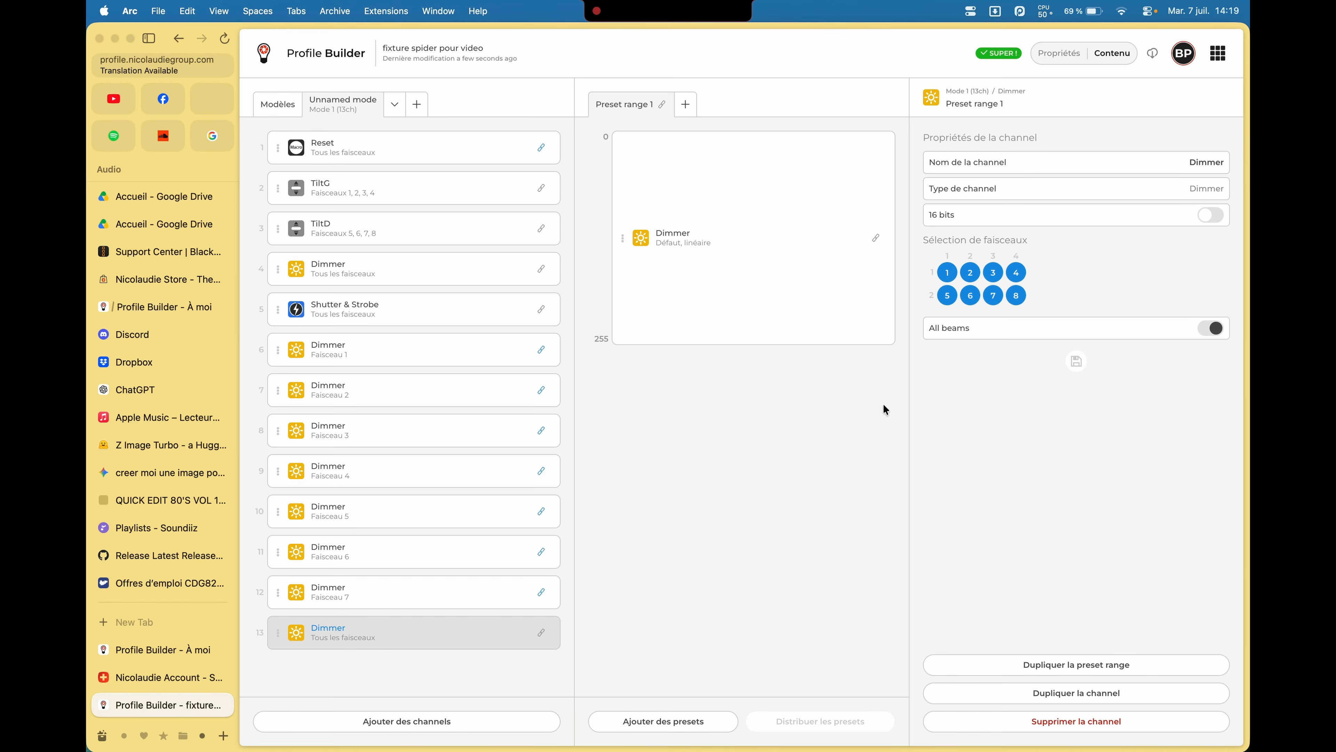
{"action": "left_click", "coordinate": [946, 279]}
{"action": "left_click", "coordinate": [970, 272]}
{"action": "left_click", "coordinate": [993, 272]}
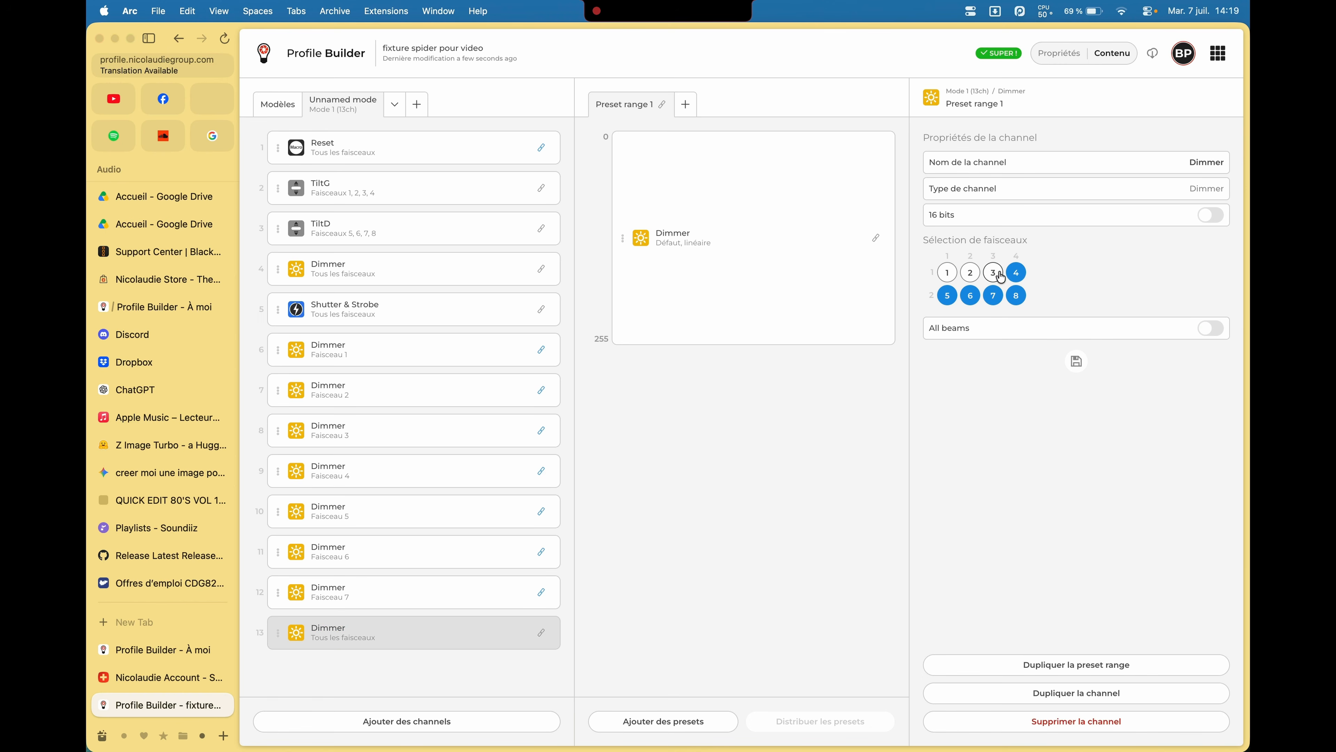
{"action": "left_click", "coordinate": [1016, 273]}
{"action": "left_click", "coordinate": [993, 295]}
{"action": "left_click", "coordinate": [970, 296]}
{"action": "left_click", "coordinate": [946, 295]}
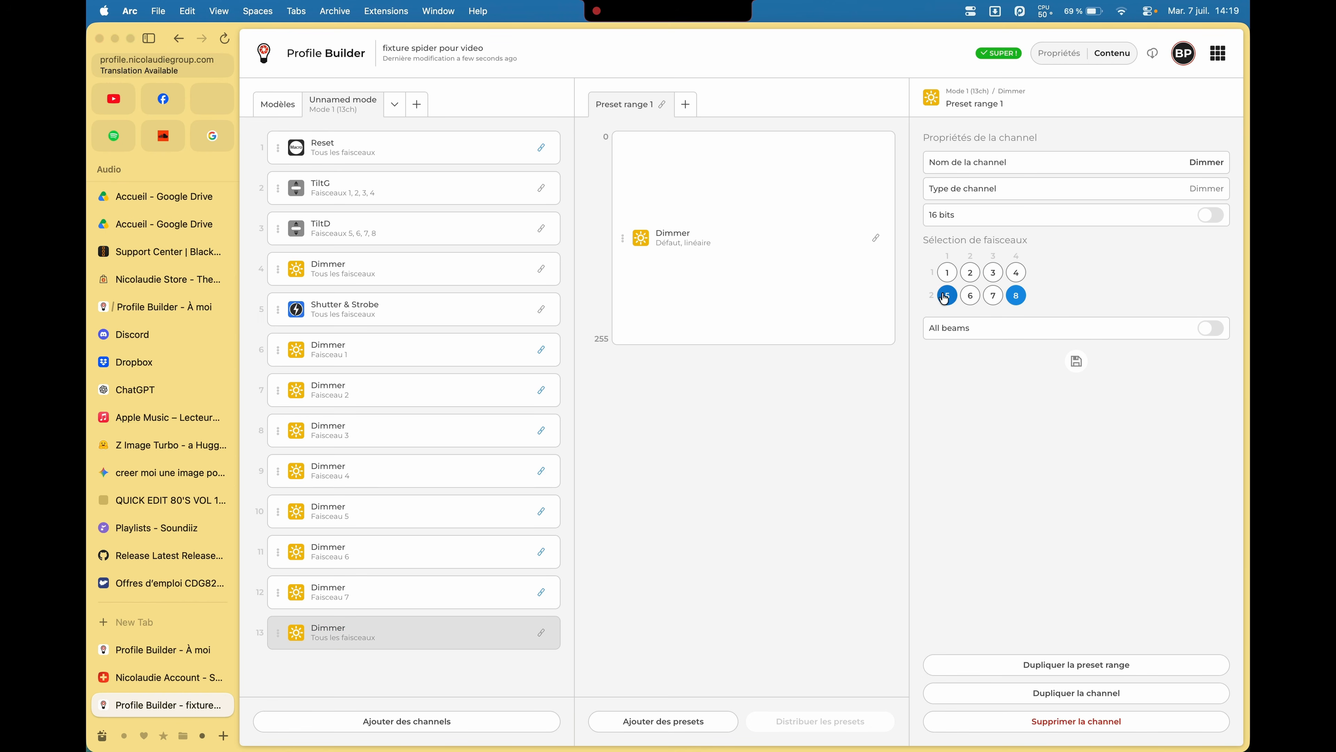
{"action": "left_click", "coordinate": [1016, 296]}
{"action": "left_click", "coordinate": [1076, 363]}
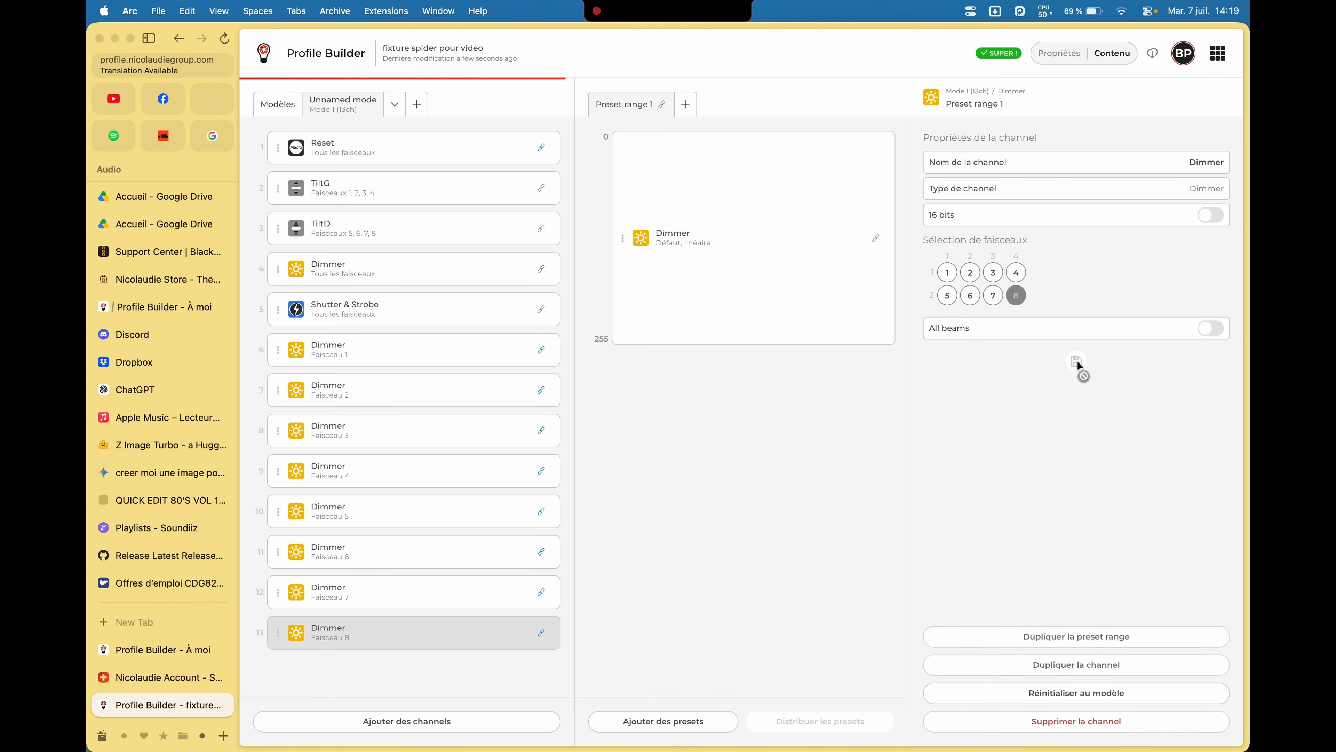
Review the beam assignments of the Dimmers on channels 6 to 13, then check channels 4 back to 1.
{"action": "left_click", "coordinate": [390, 359]}
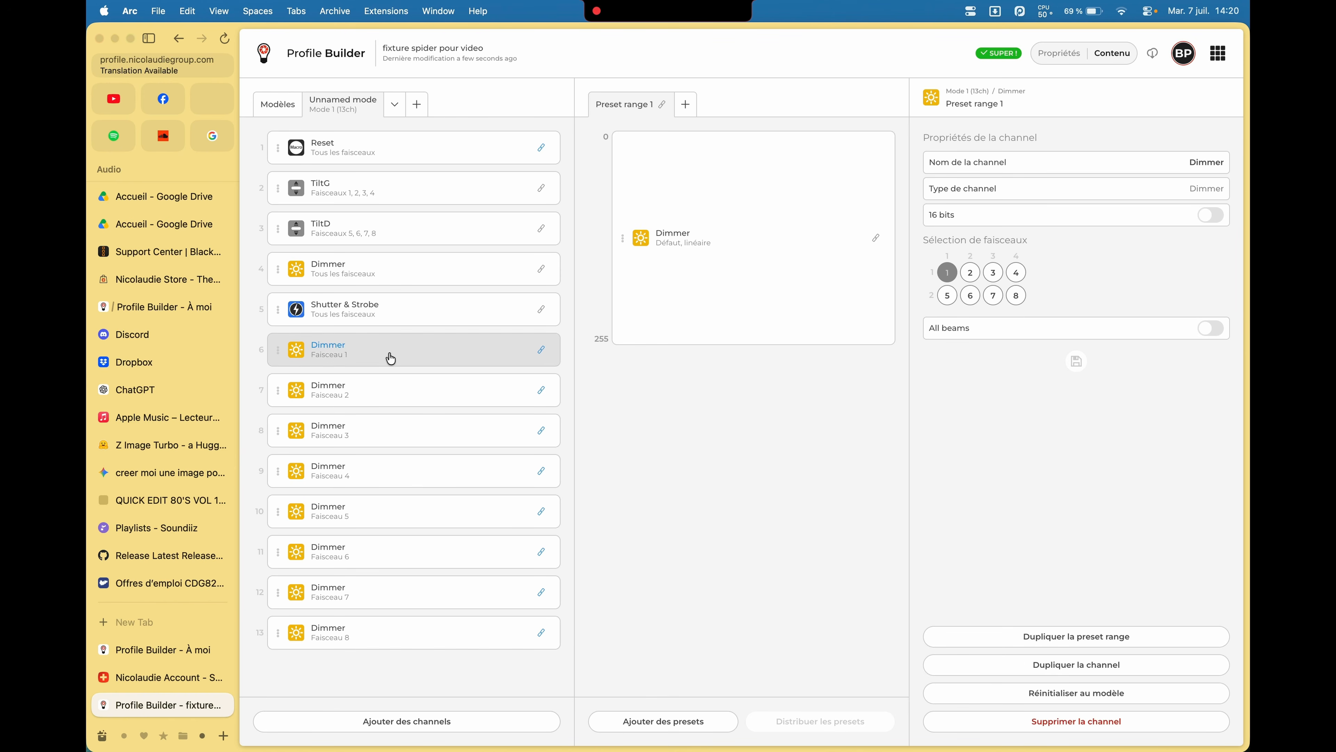
{"action": "left_click", "coordinate": [389, 387]}
{"action": "left_click", "coordinate": [379, 426]}
{"action": "left_click", "coordinate": [374, 464]}
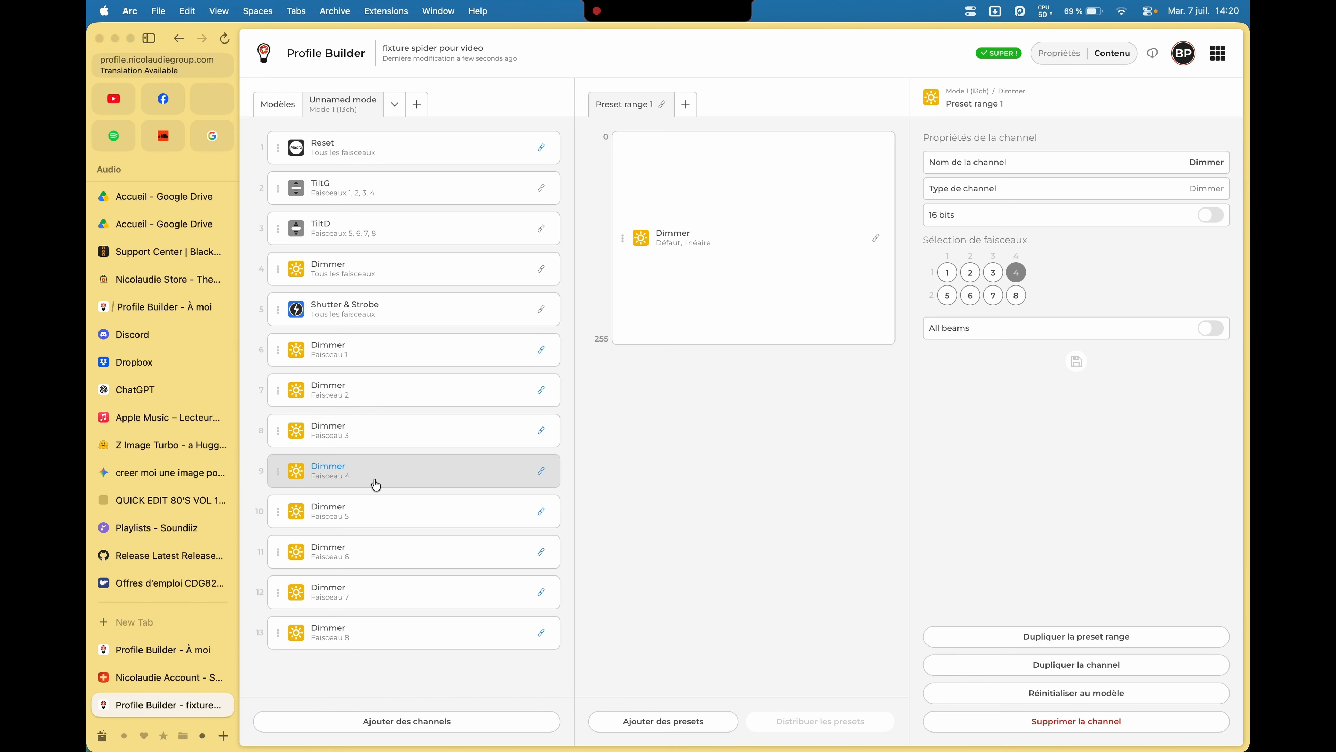
{"action": "left_click", "coordinate": [375, 506]}
{"action": "left_click", "coordinate": [373, 550]}
{"action": "left_click", "coordinate": [373, 600]}
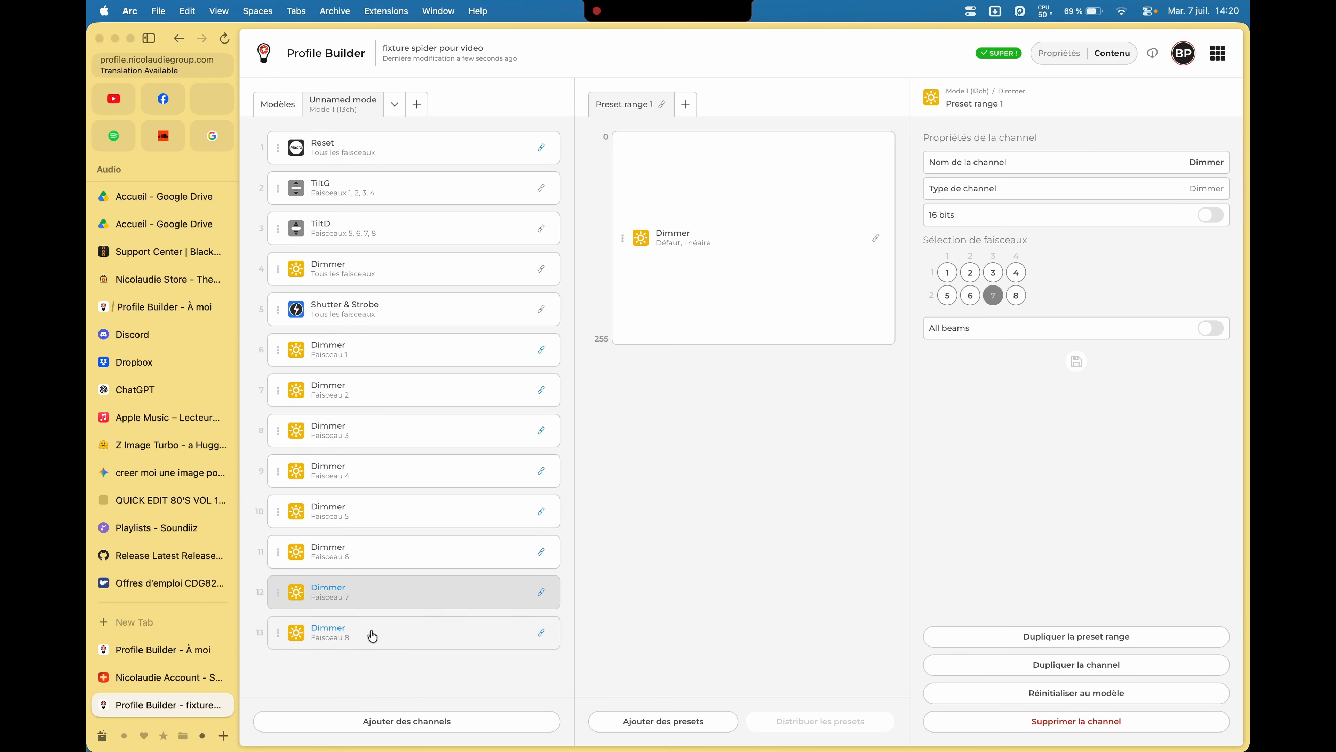
{"action": "left_click", "coordinate": [371, 632]}
{"action": "left_click", "coordinate": [398, 271]}
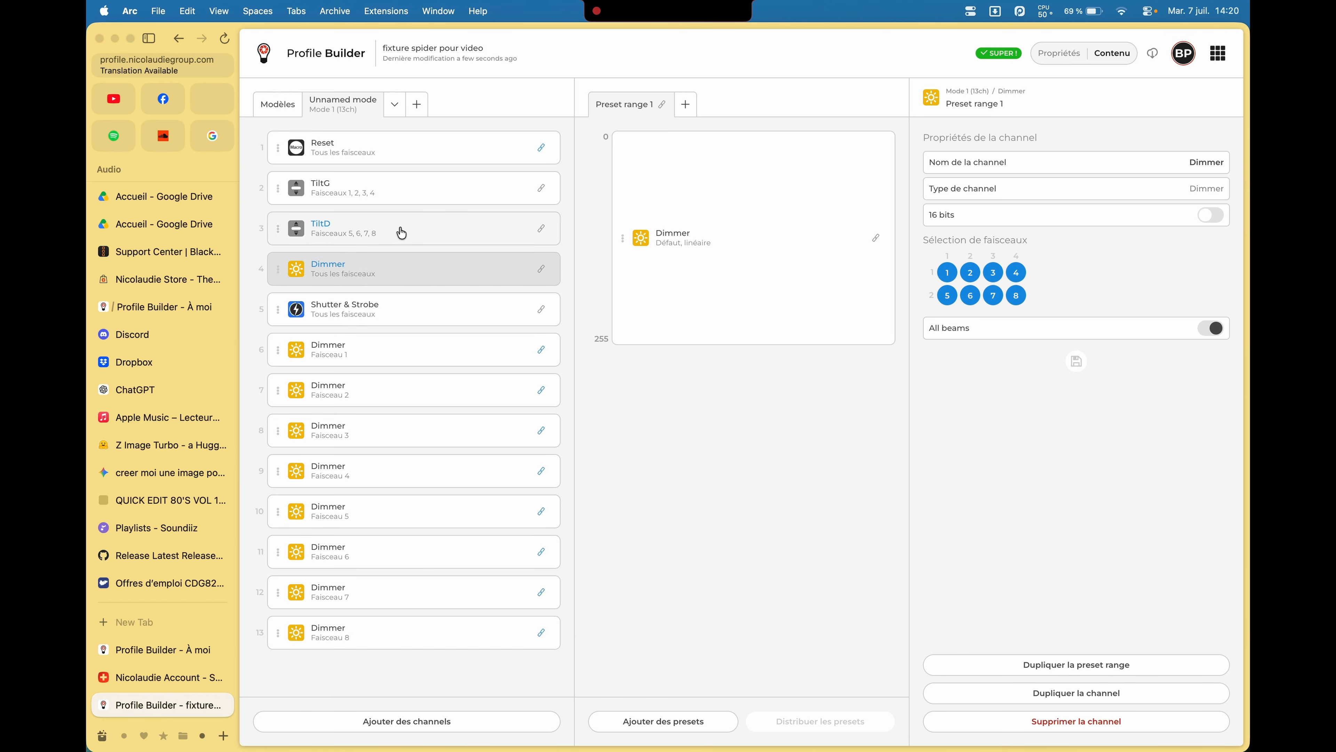
{"action": "left_click", "coordinate": [402, 230]}
{"action": "left_click", "coordinate": [403, 203]}
{"action": "left_click", "coordinate": [402, 163]}
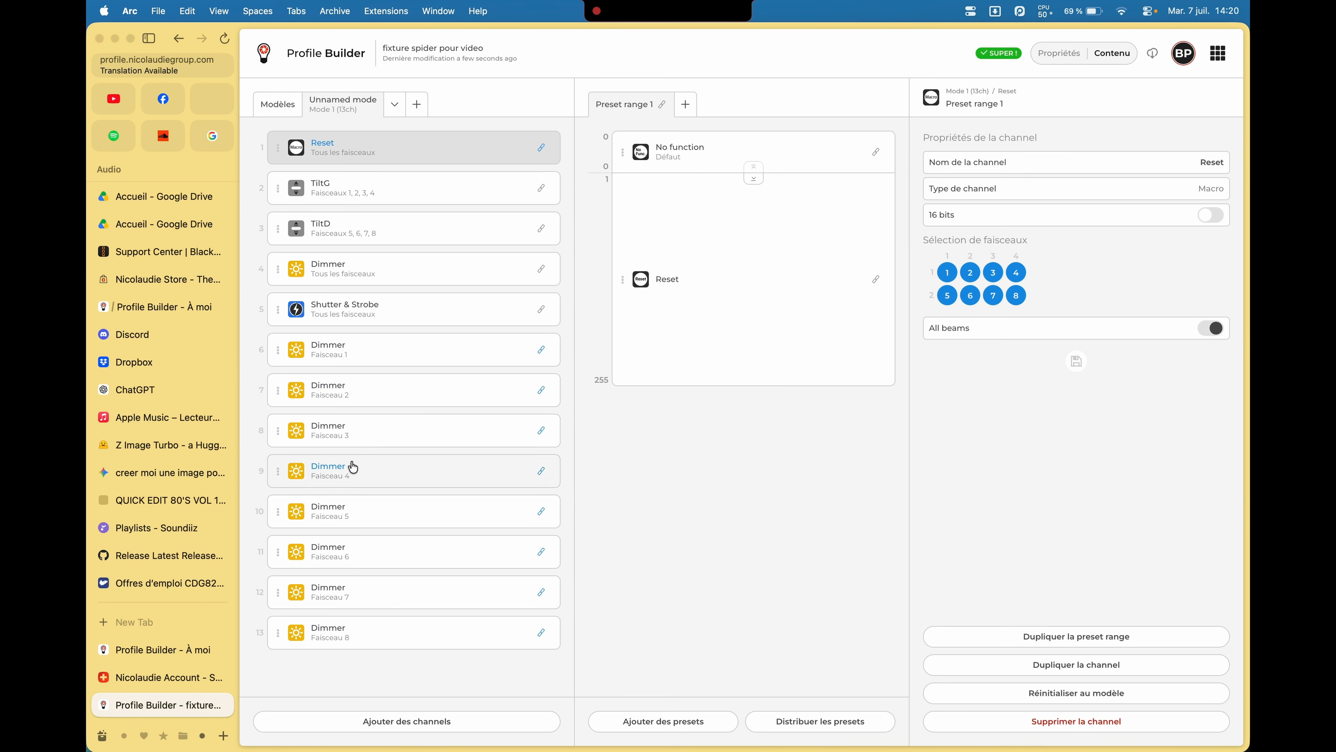
Leave the fixture profile and return to the Profile Builder overview of personal profiles.
{"action": "left_click", "coordinate": [1218, 53]}
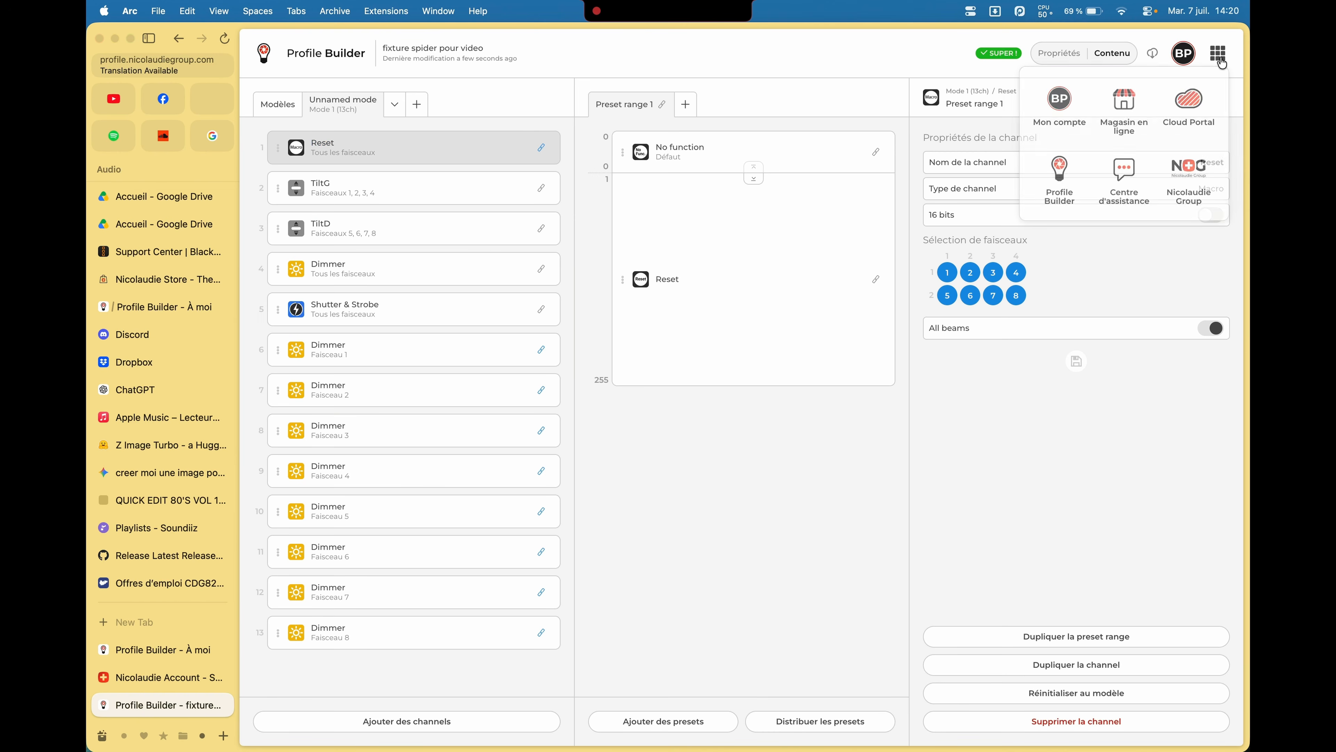
{"action": "left_click", "coordinate": [1061, 182]}
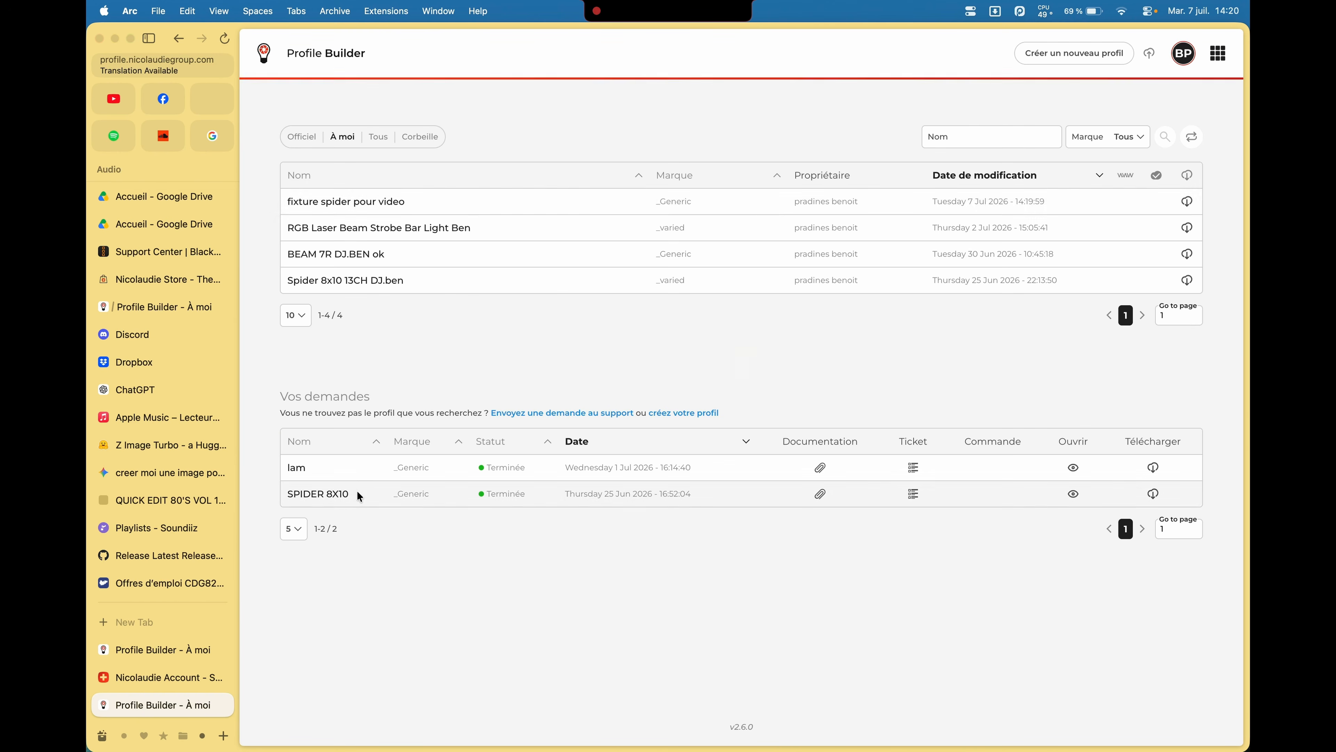